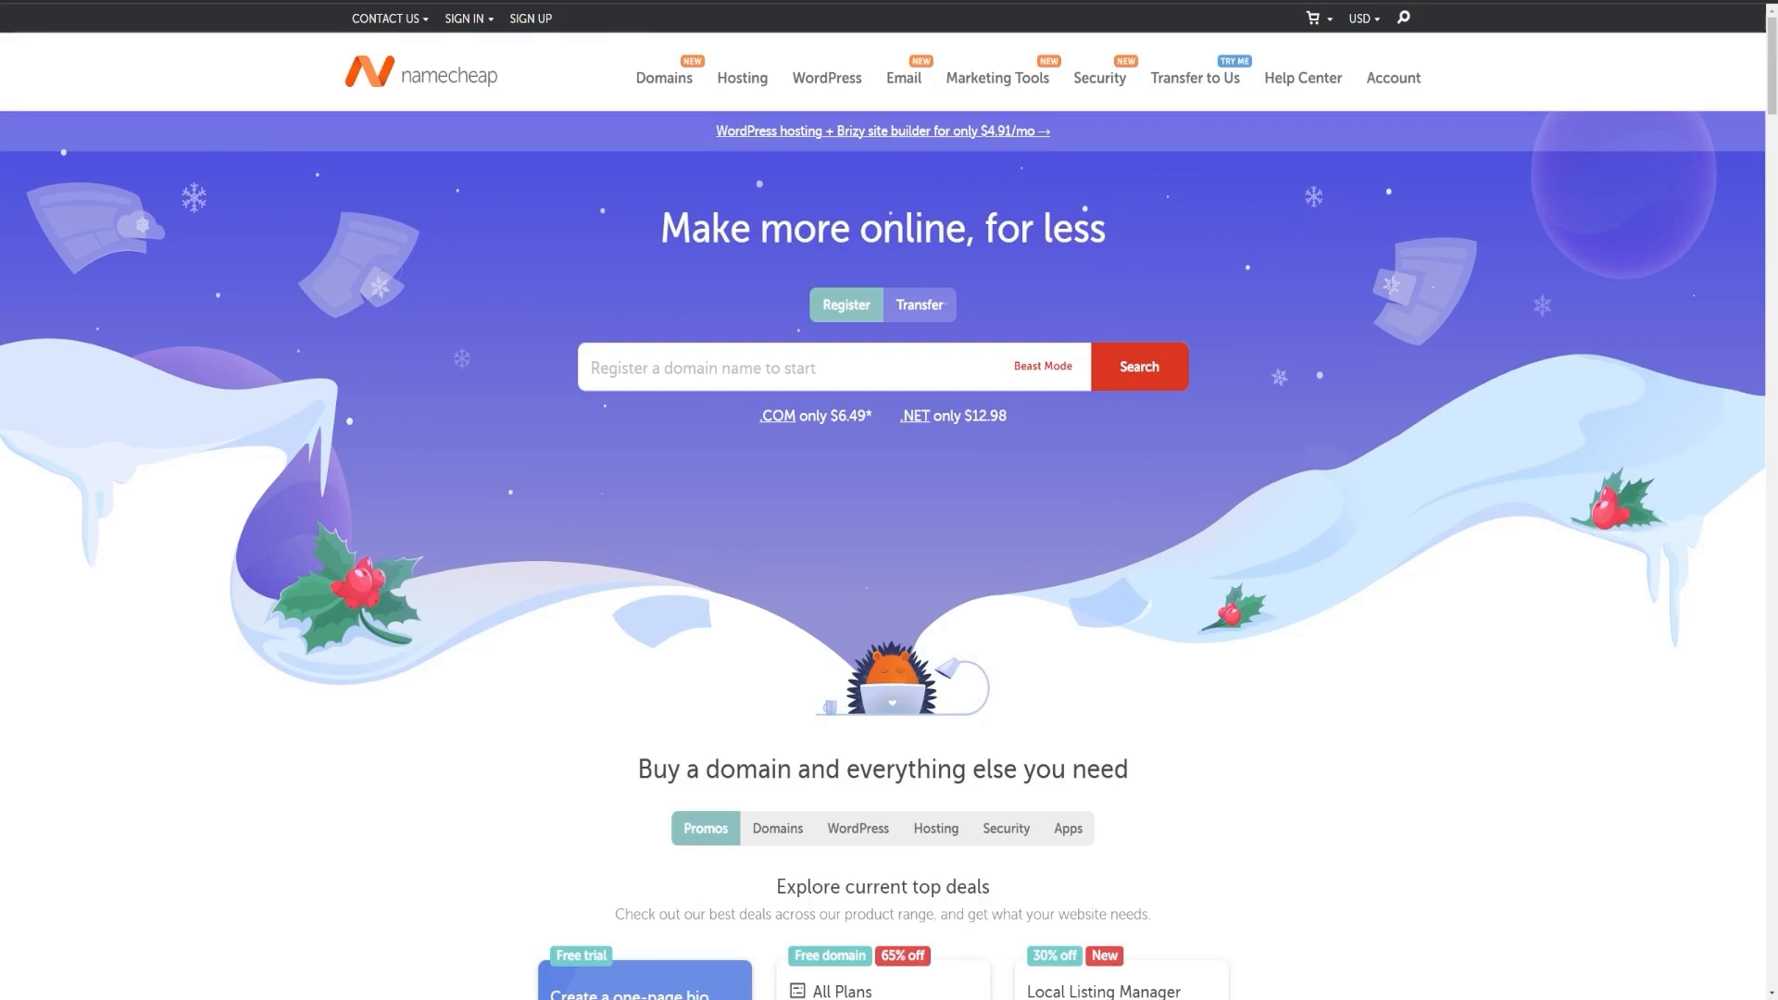
Step: Clear the mistyped 'MIEM' and enter INTERNETGLOBAL in the homepage domain search box
{"action": "left_click", "coordinate": [704, 368]}
{"action": "type", "text": "MIEM"}
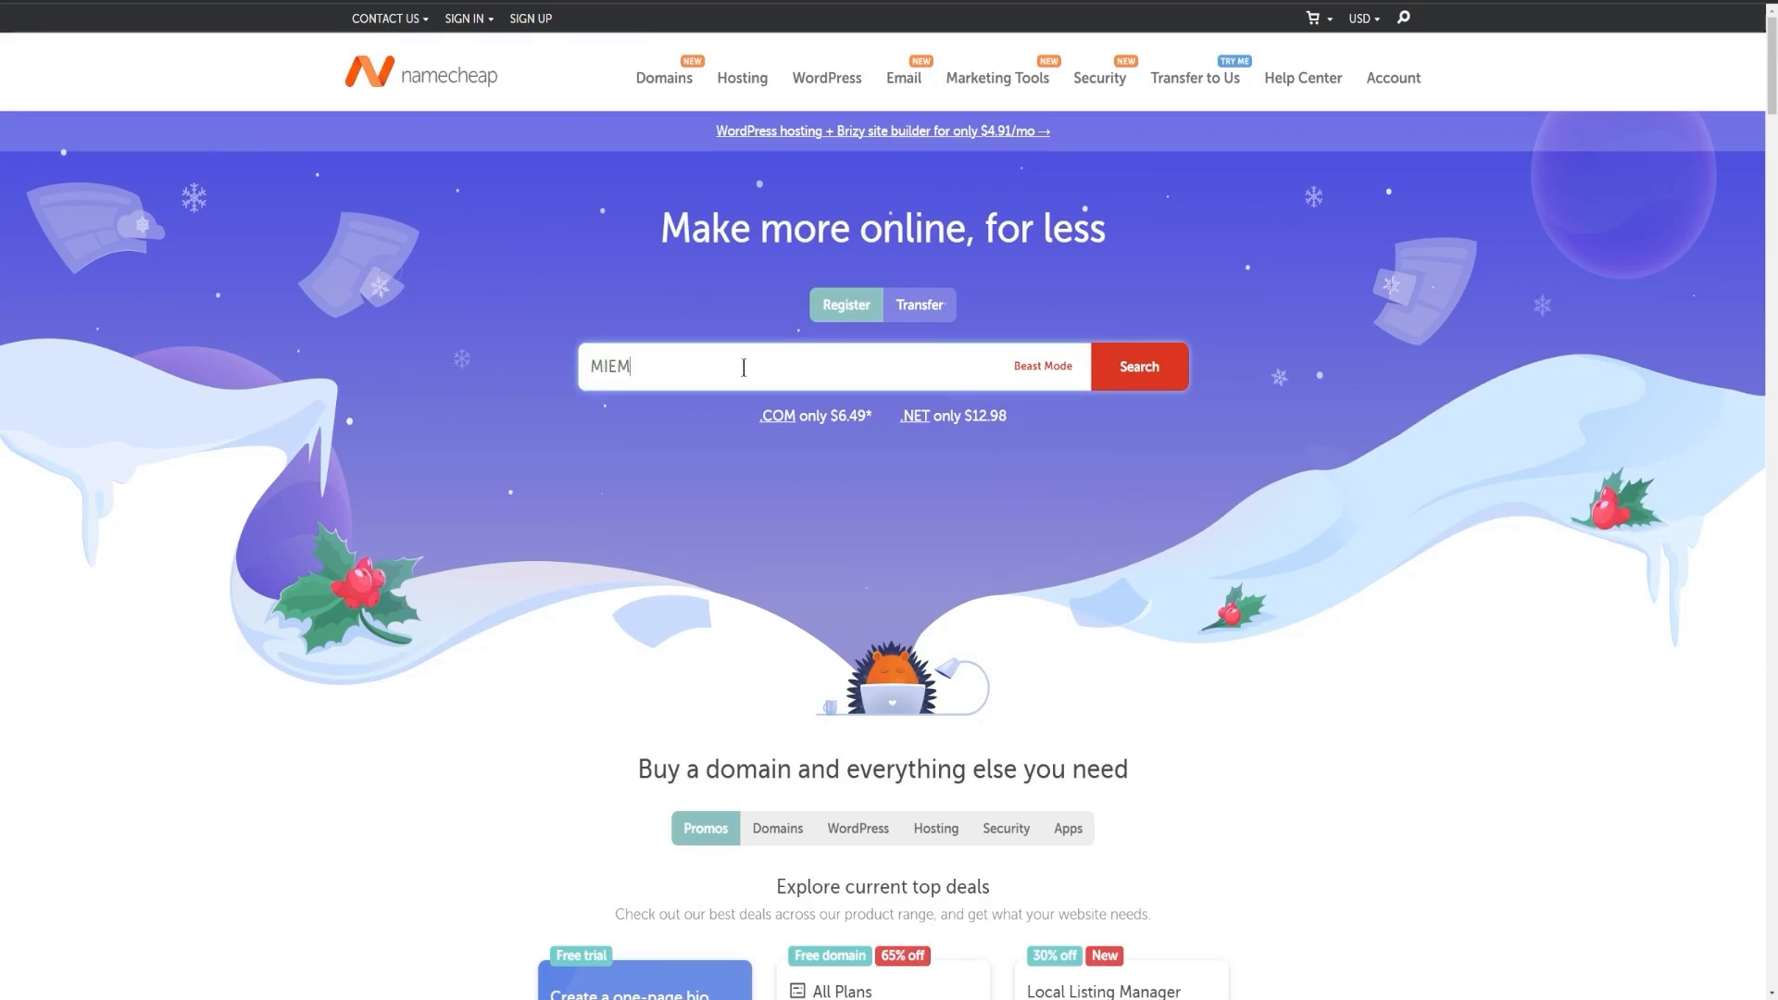
{"action": "key", "text": "BackSpace"}
{"action": "key", "text": "BackSpace"}
{"action": "key", "text": "BackSpace"}
{"action": "key", "text": "BackSpace"}
{"action": "key", "text": "BackSpace"}
{"action": "key", "text": "BackSpace"}
{"action": "key", "text": "BackSpace"}
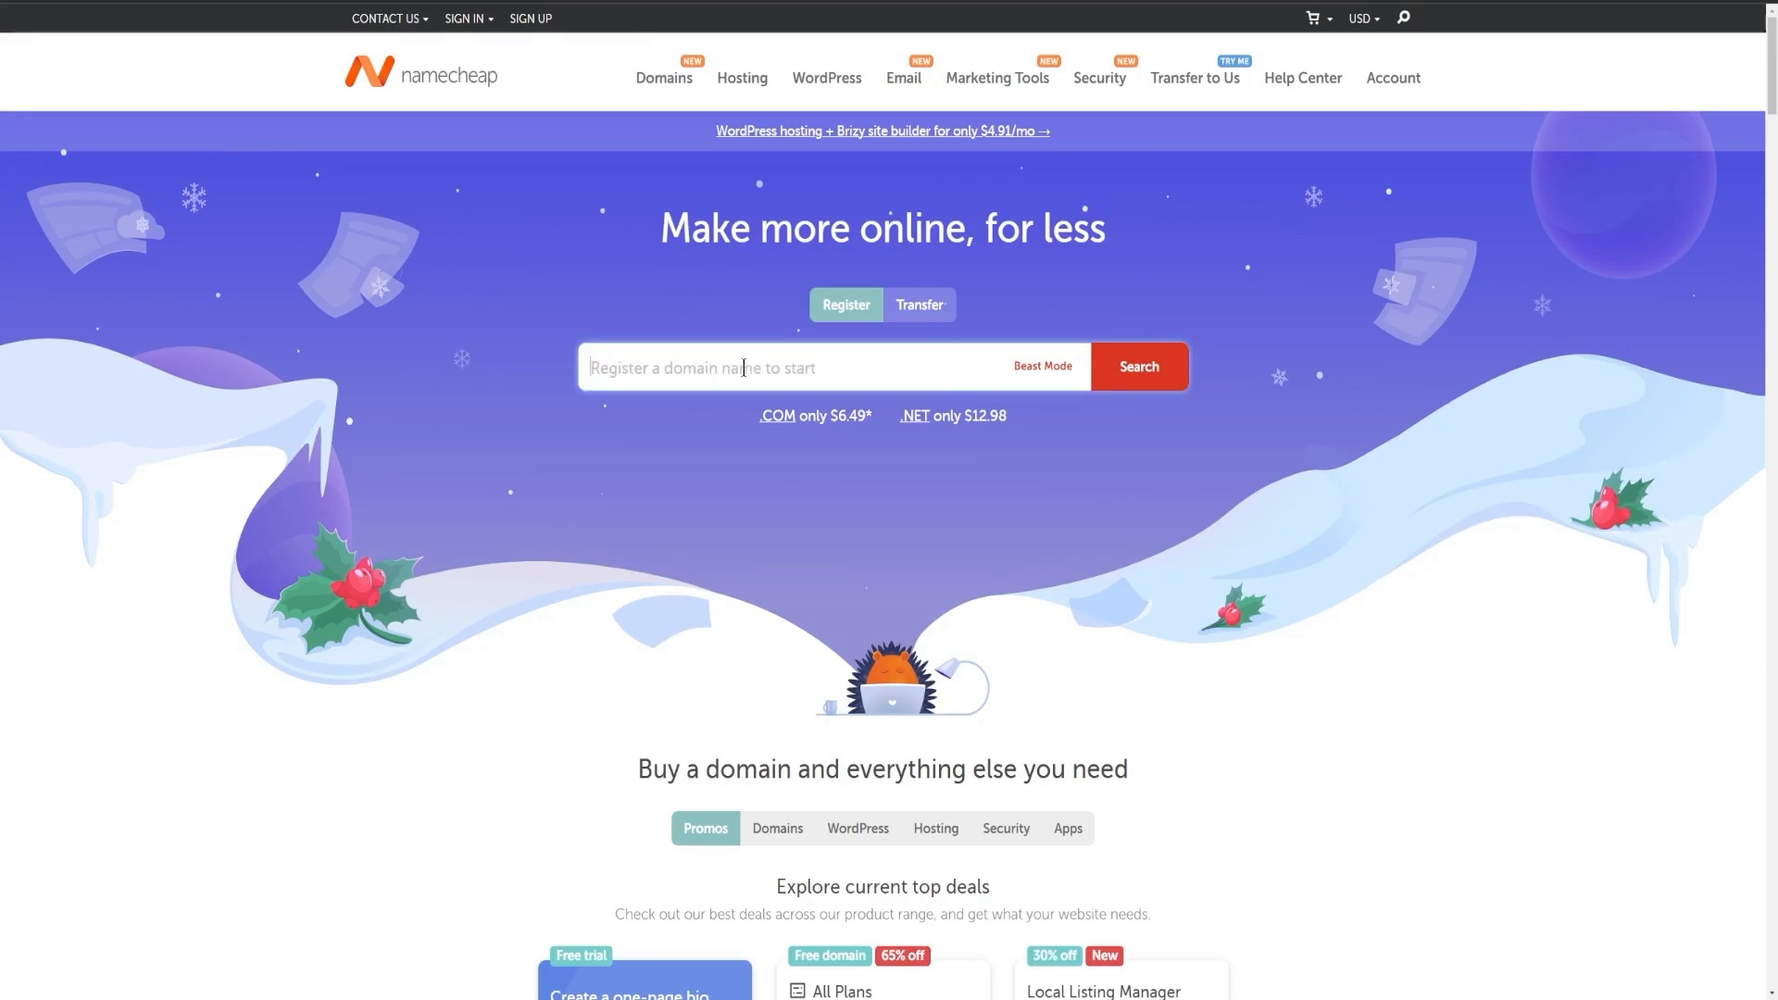
{"action": "type", "text": "INTERNETGLOBALINC"}
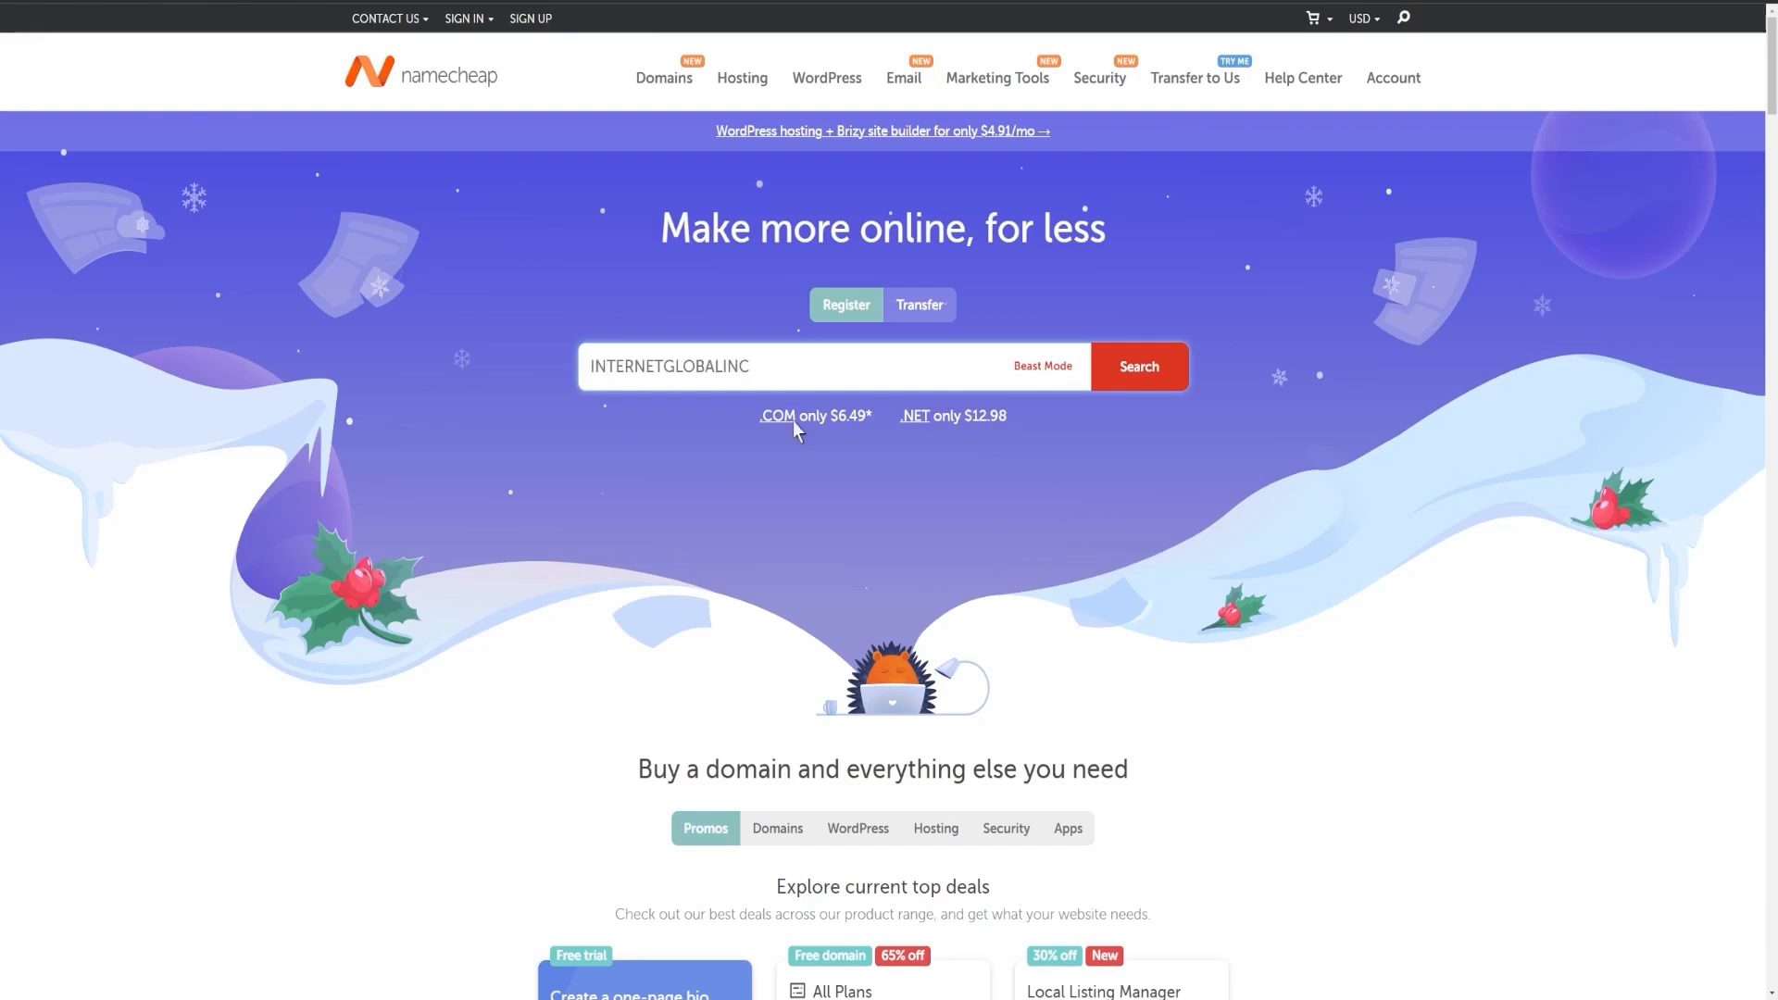
Step: Search INTERNETGLOBALINC.com, then change the query's extension from .com to .co
{"action": "left_click", "coordinate": [1139, 367]}
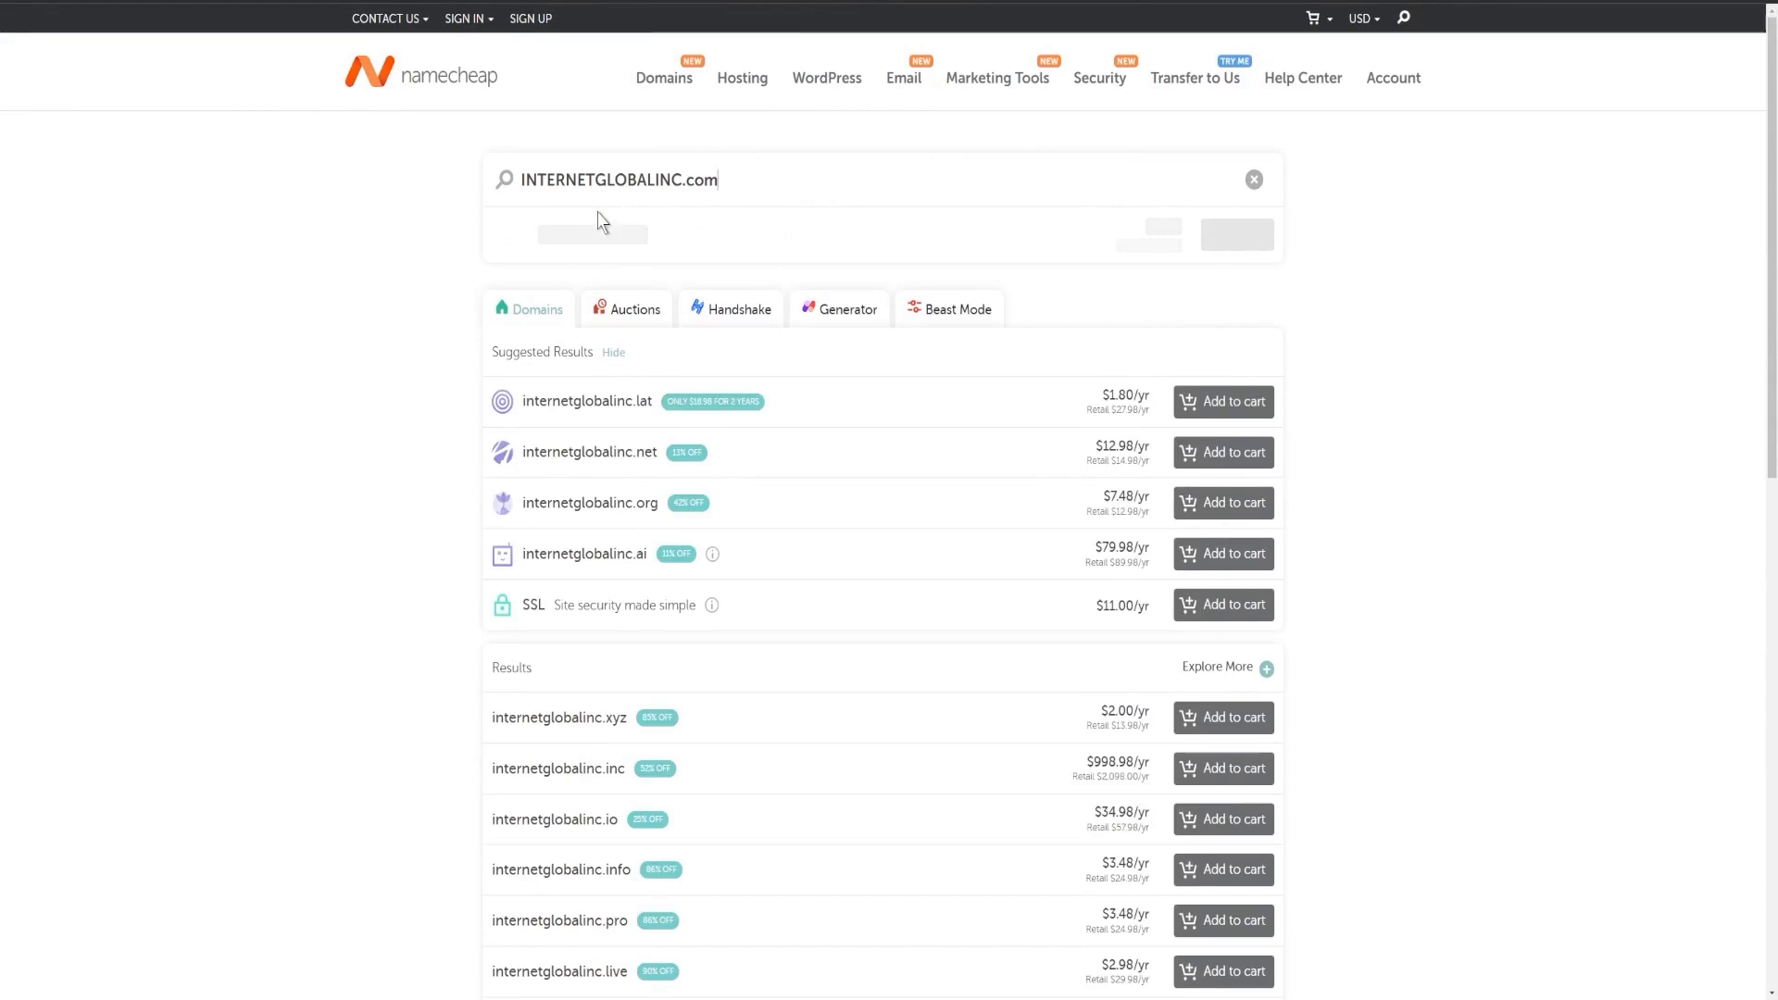
{"action": "left_click_drag", "start_coordinate": [725, 178], "coordinate": [712, 180]}
{"action": "key", "text": "BackSpace"}
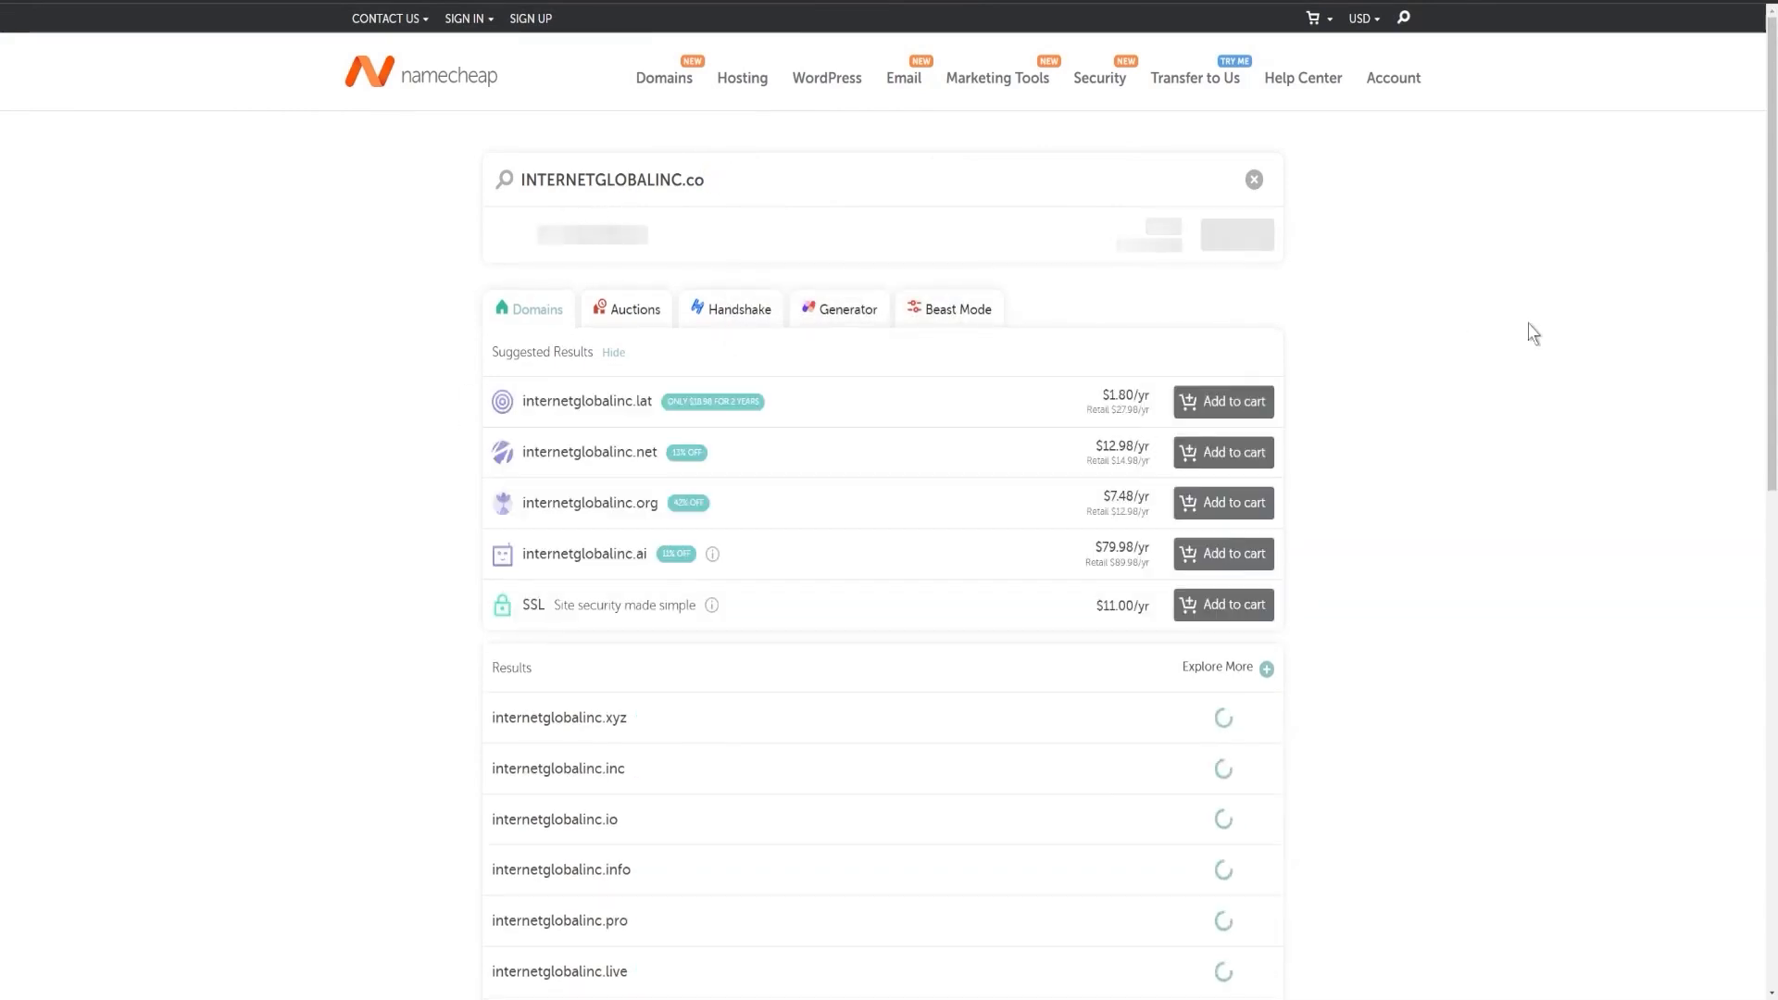
Step: Add the available internetglobalinc.co, priced at $12.48/yr, to the cart
{"action": "left_click_drag", "start_coordinate": [539, 238], "coordinate": [776, 238]}
{"action": "left_click", "coordinate": [1162, 315]}
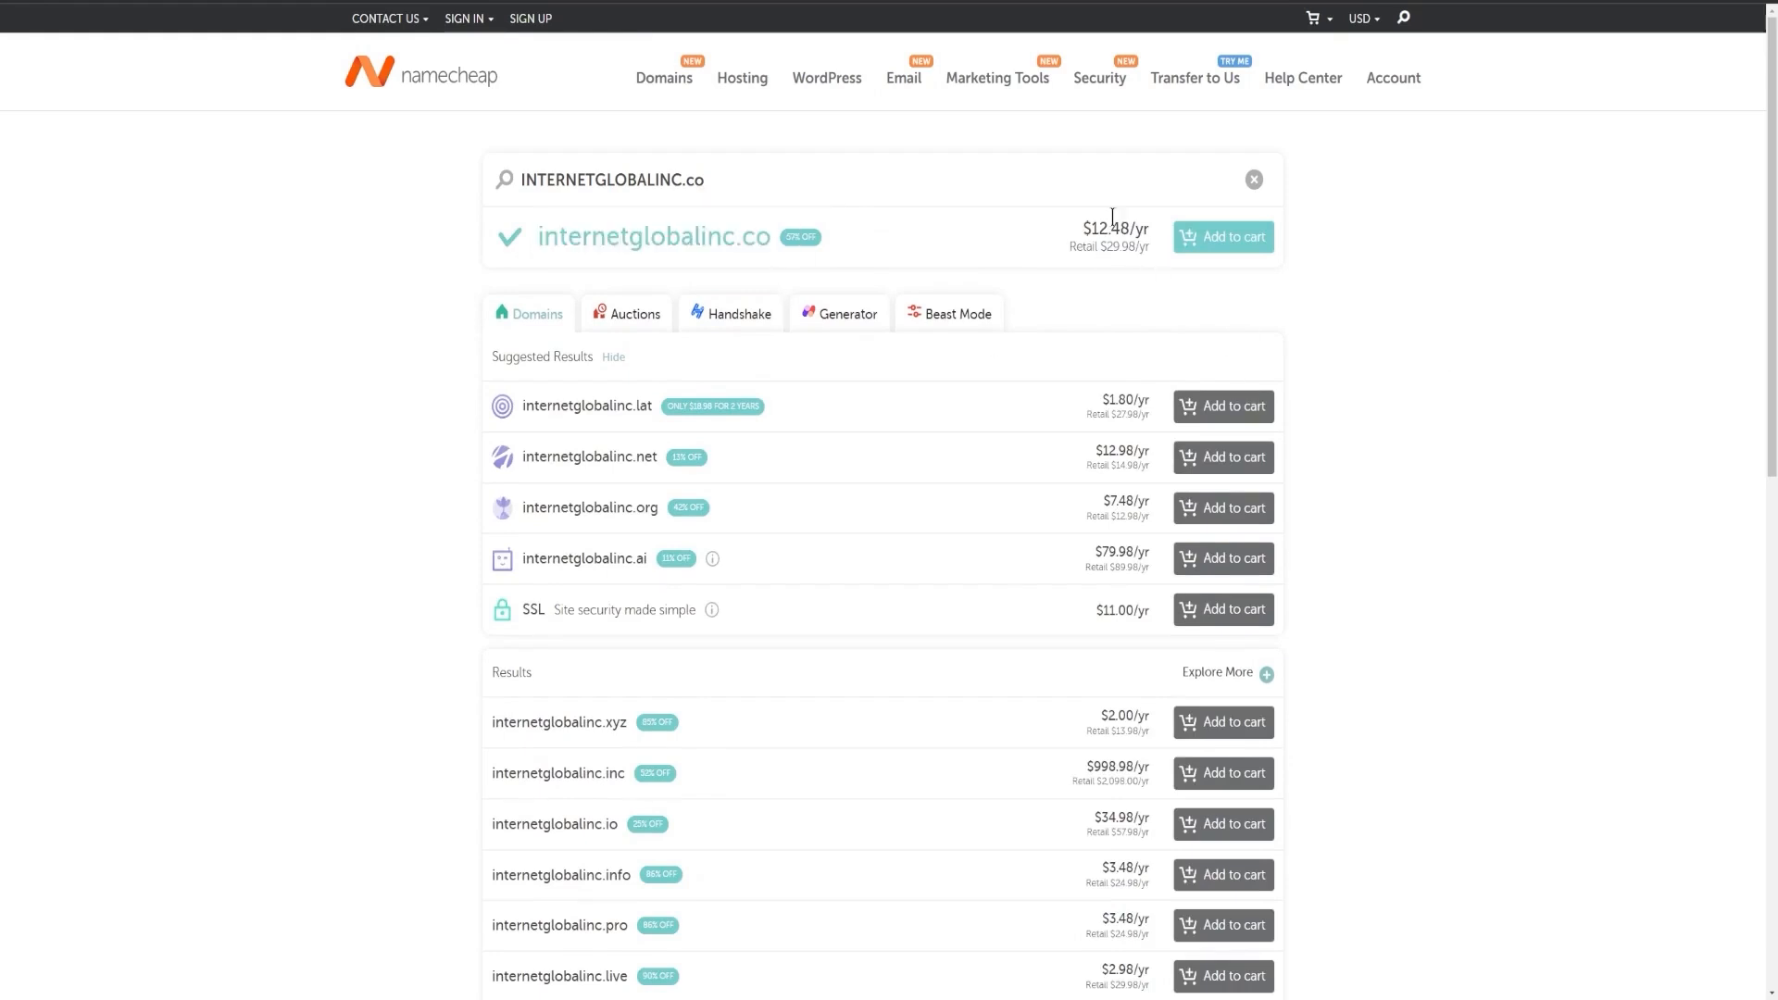
{"action": "left_click_drag", "start_coordinate": [1085, 228], "coordinate": [1156, 241]}
{"action": "left_click", "coordinate": [1078, 247]}
{"action": "left_click_drag", "start_coordinate": [1088, 228], "coordinate": [1129, 229]}
{"action": "left_click", "coordinate": [1119, 245]}
{"action": "left_click", "coordinate": [1488, 401]}
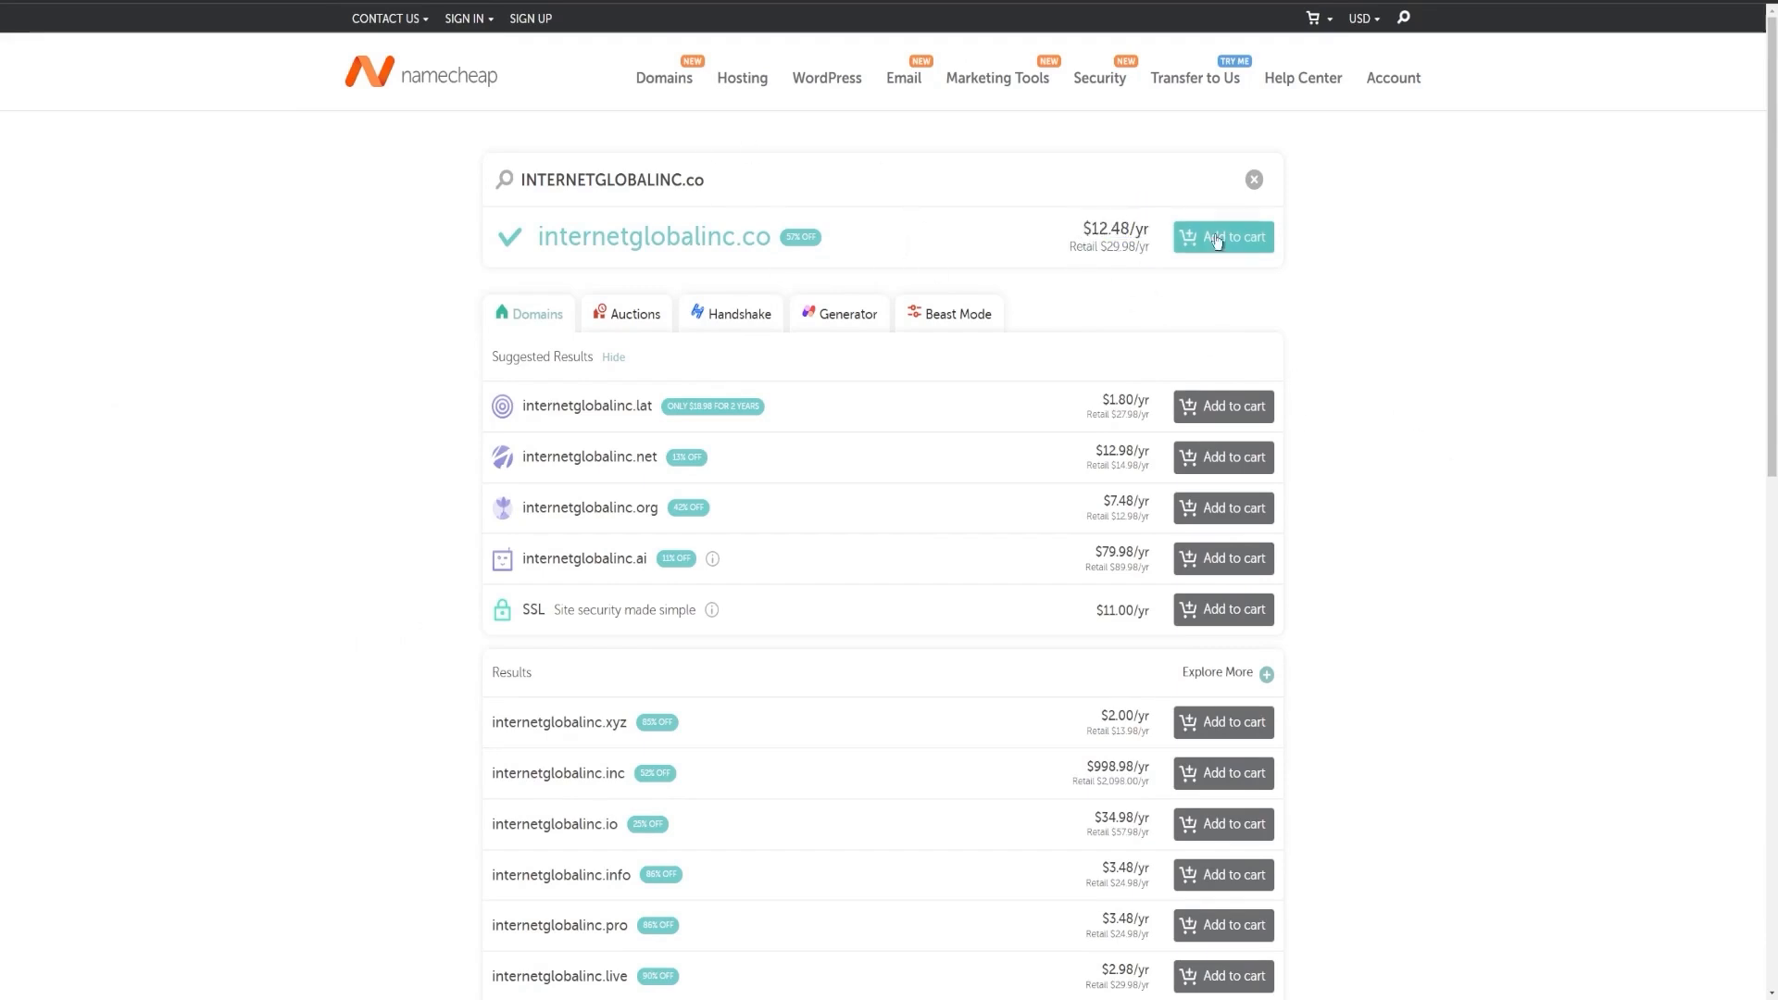
{"action": "left_click", "coordinate": [1244, 243]}
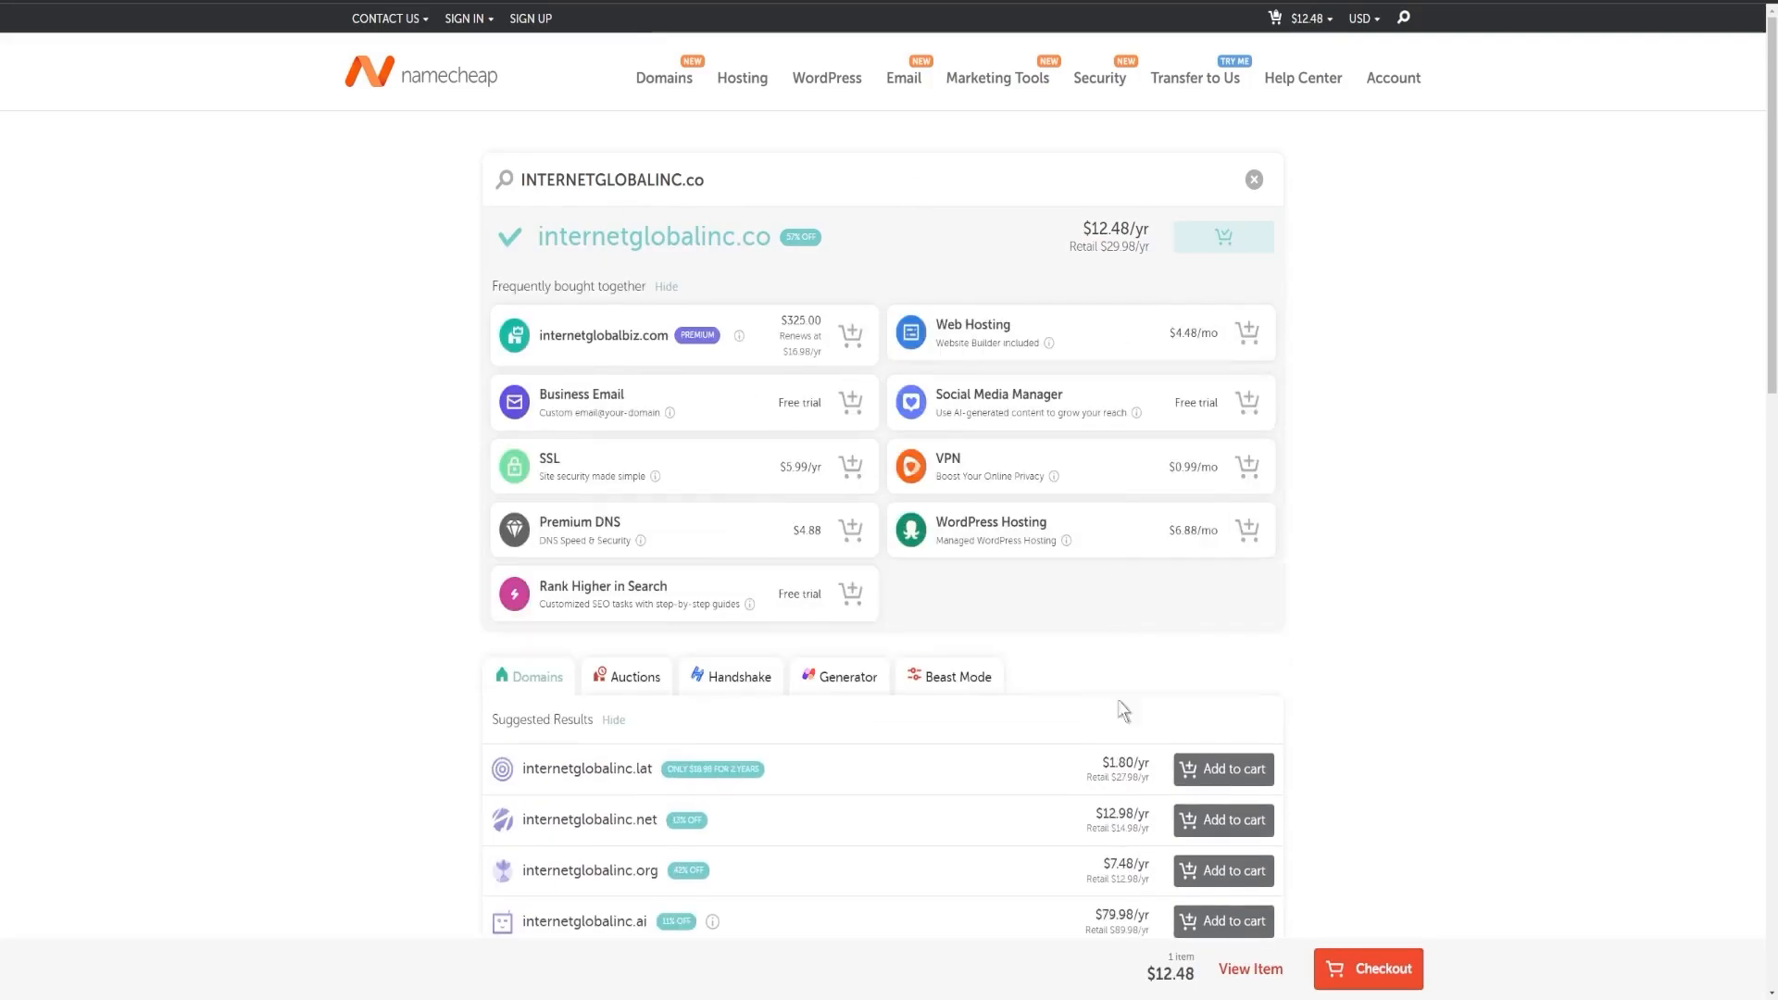
Step: Proceed to checkout, then choose Manage for the owned .co domain in the Domain List
{"action": "left_click", "coordinate": [1368, 972]}
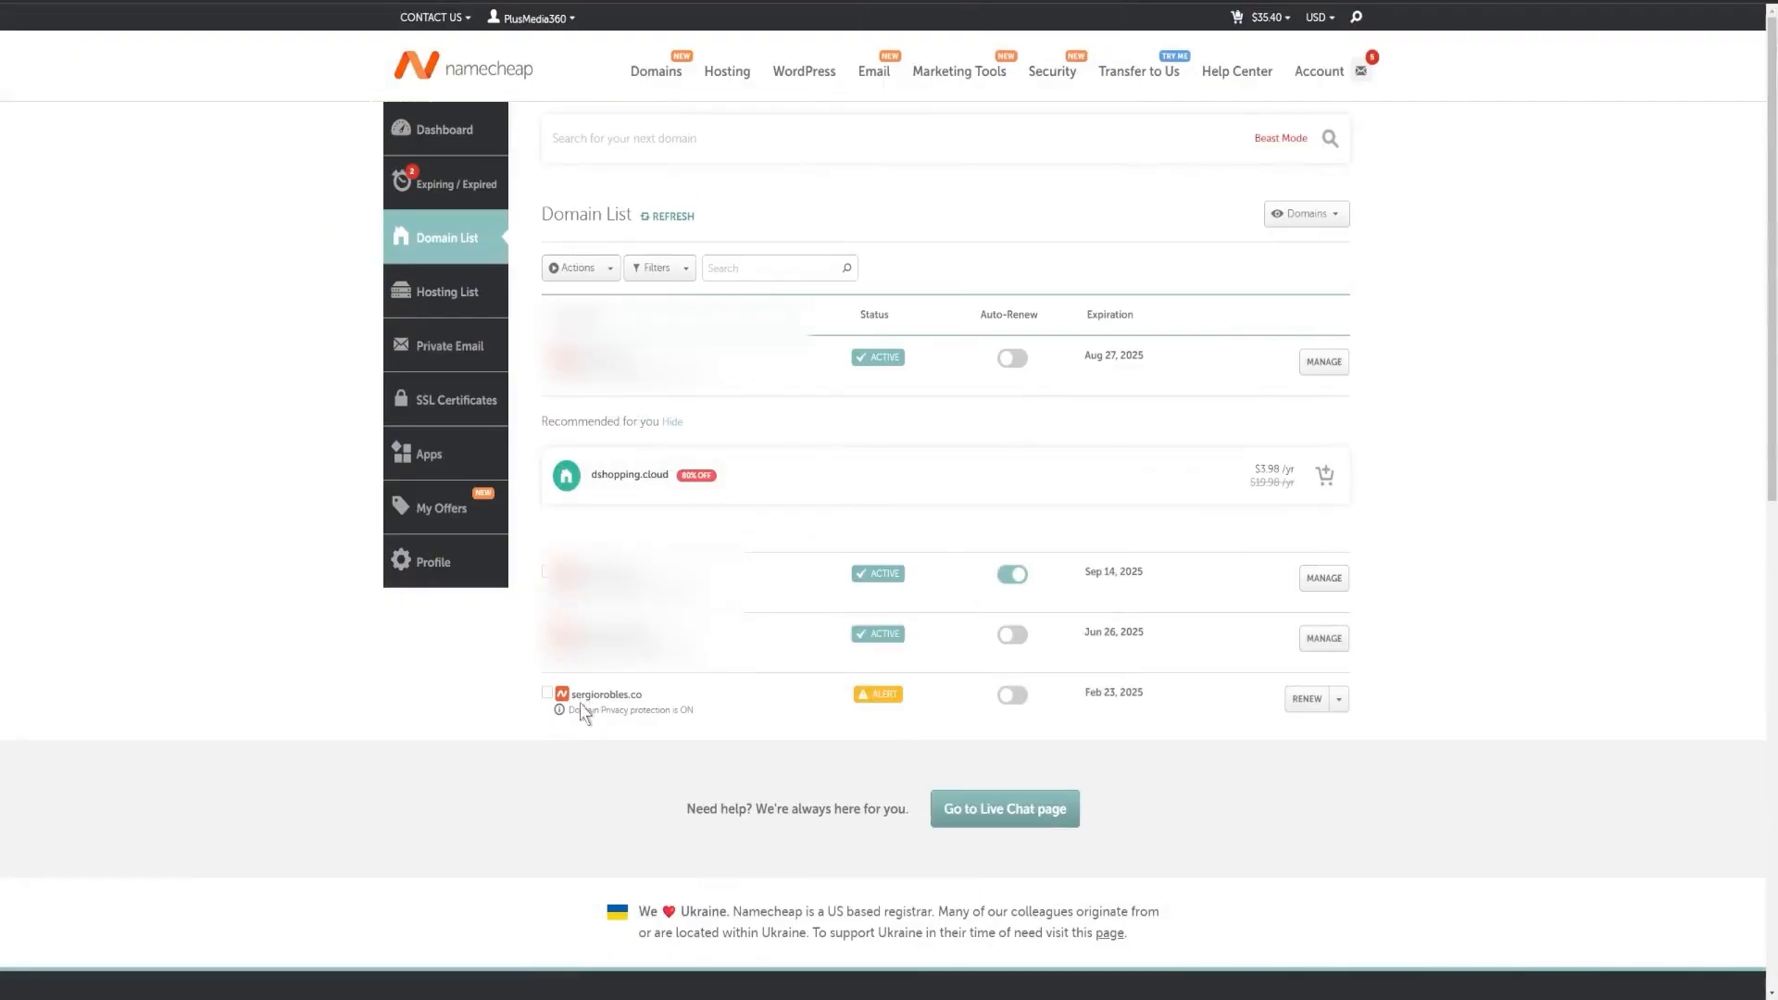
{"action": "left_click_drag", "start_coordinate": [571, 696], "coordinate": [661, 702]}
{"action": "left_click", "coordinate": [696, 761]}
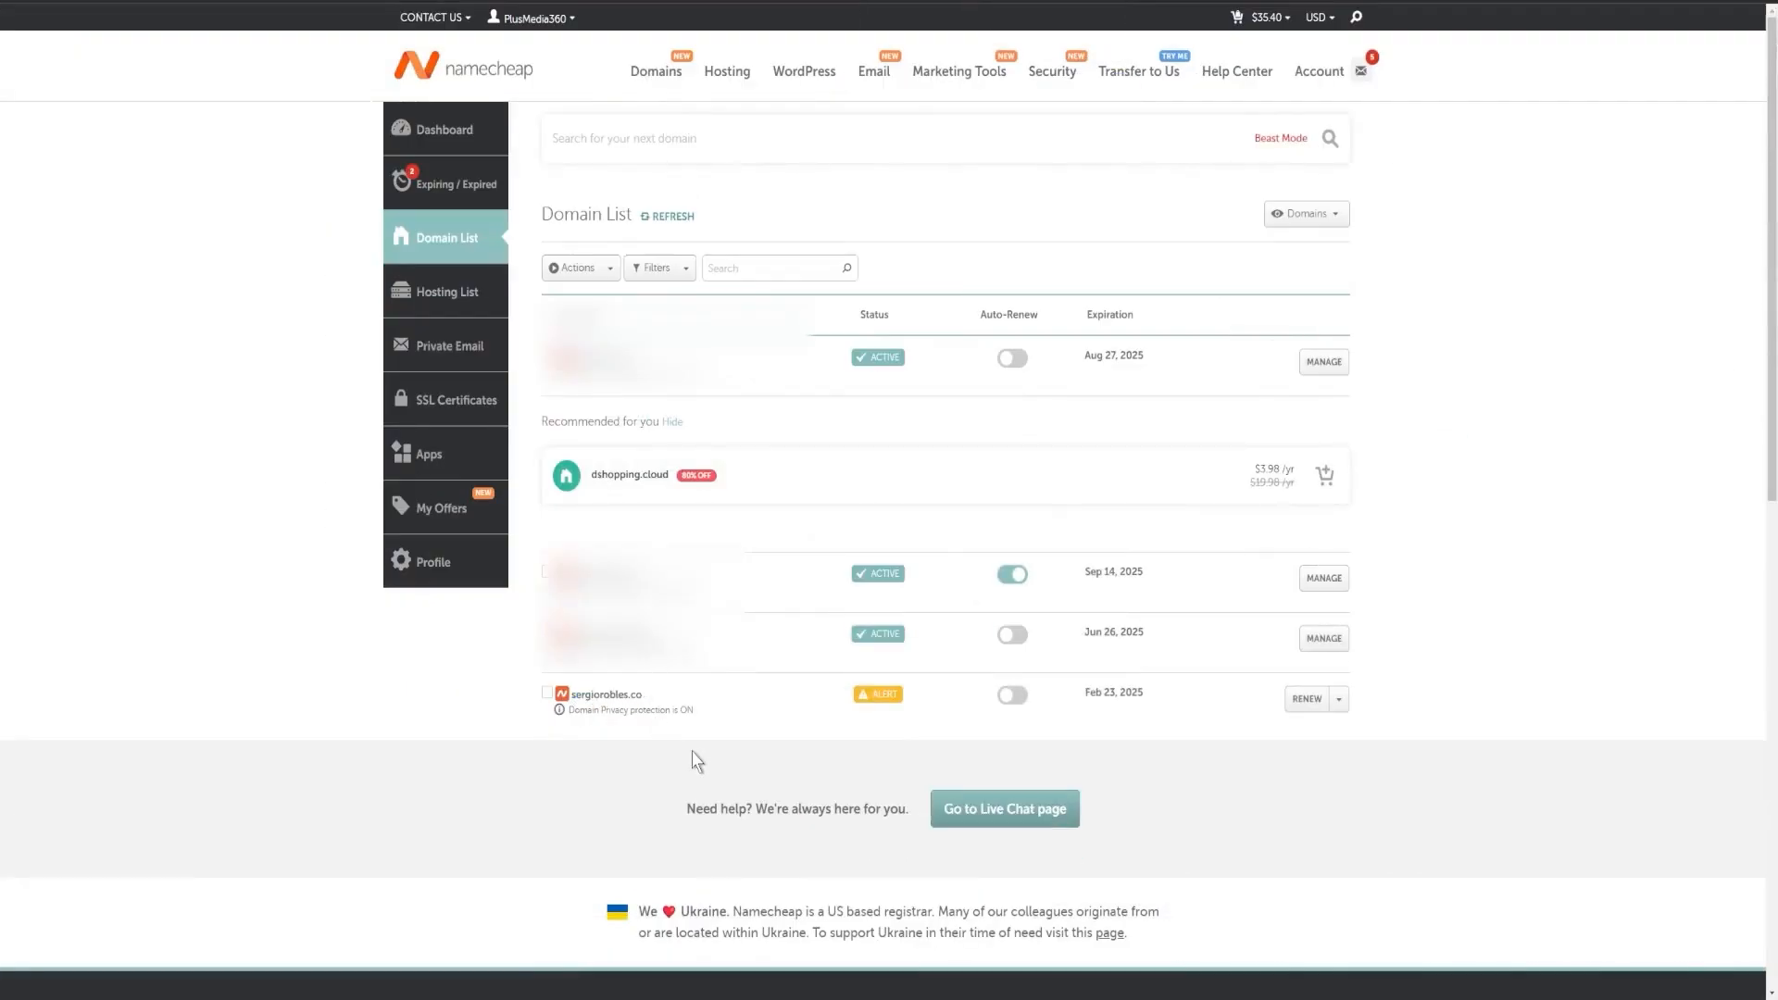
{"action": "left_click", "coordinate": [1335, 695]}
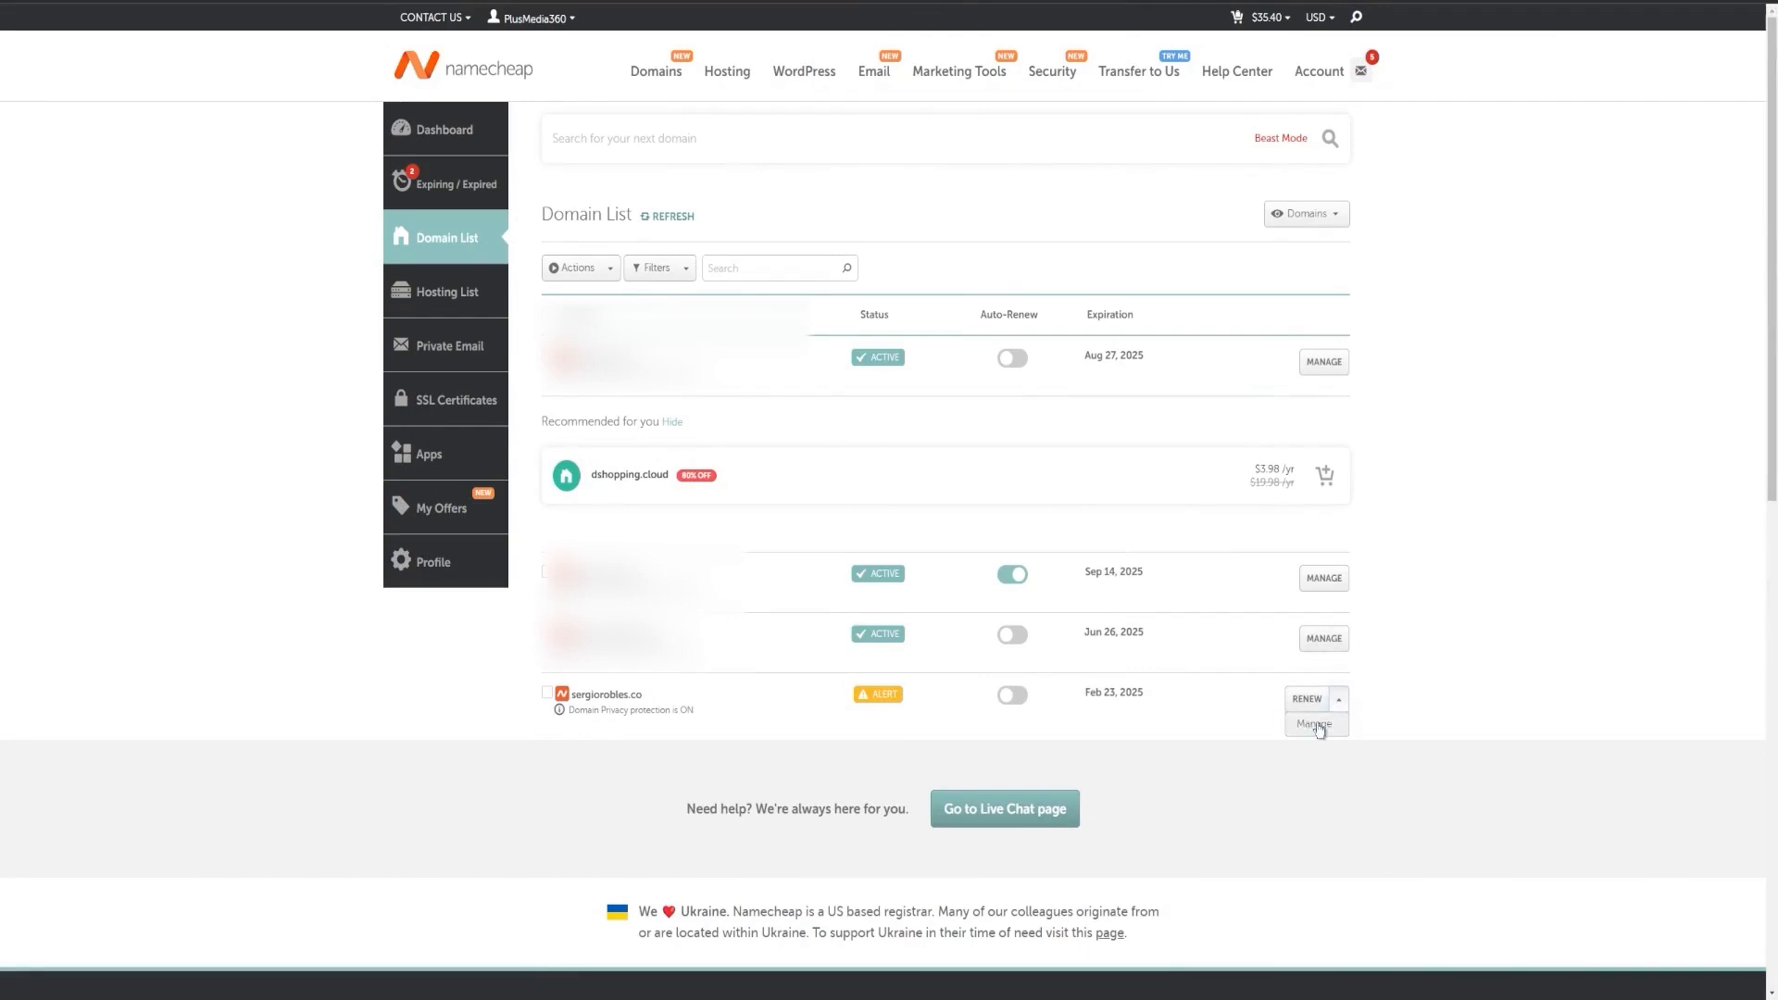
{"action": "left_click", "coordinate": [1316, 724]}
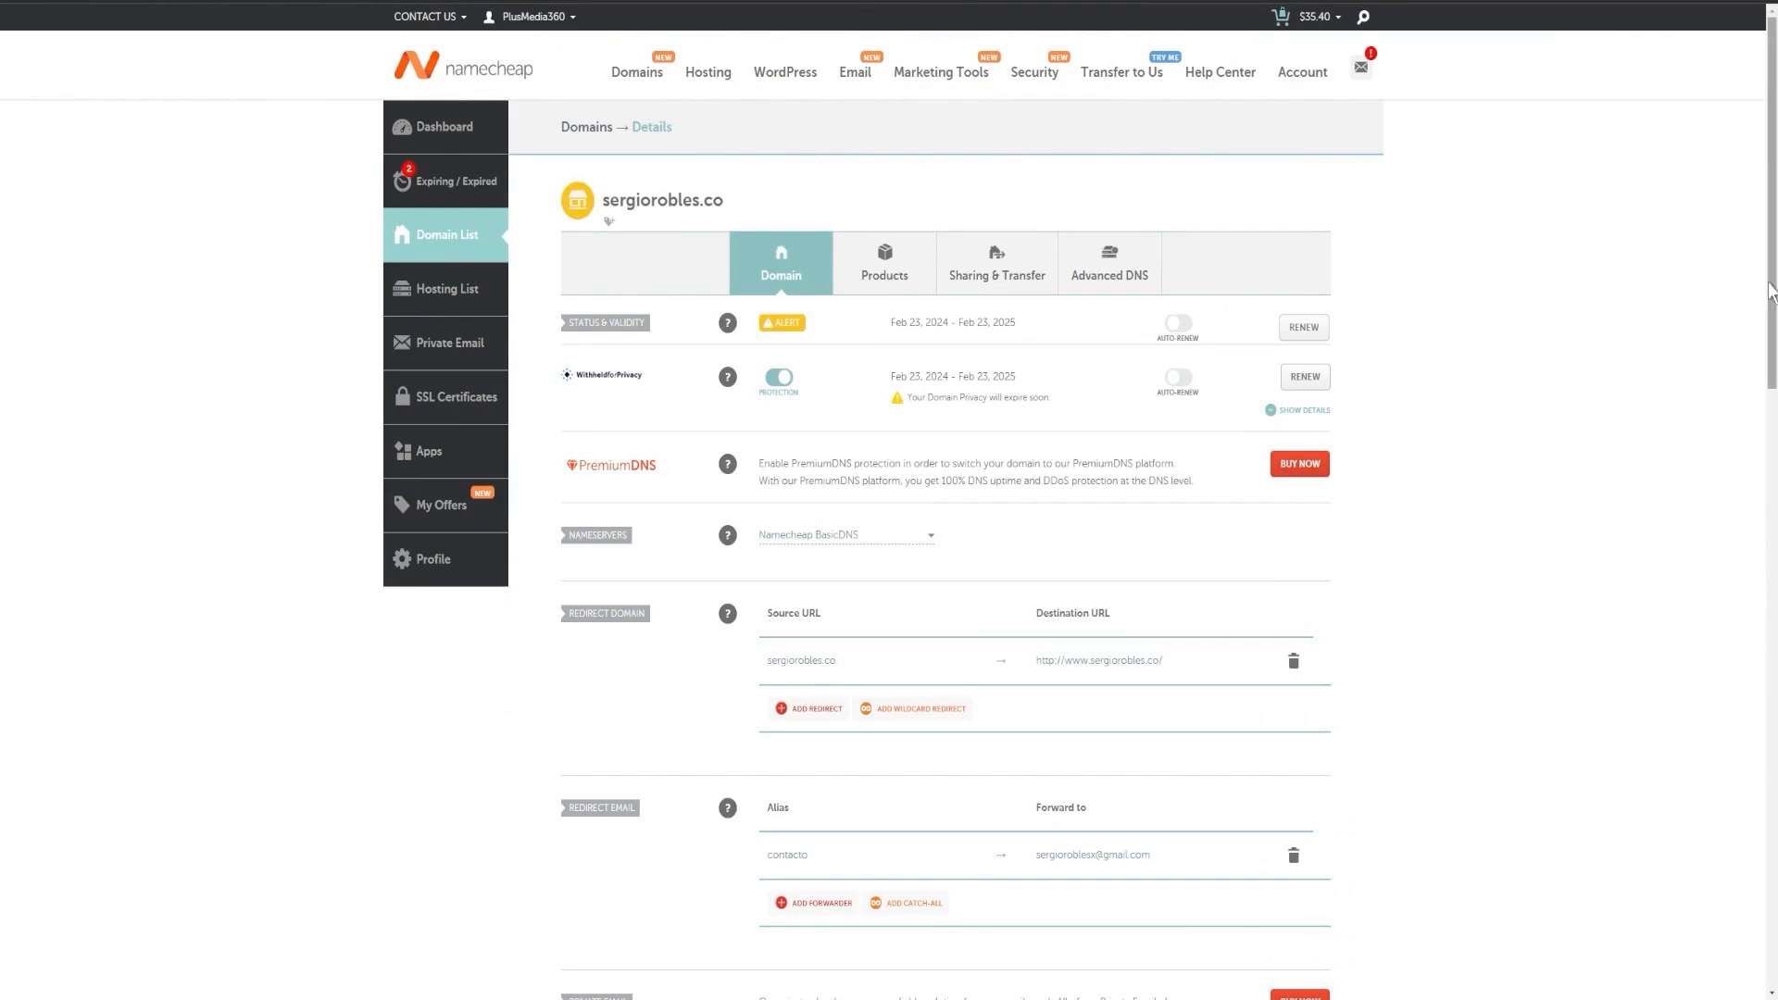
Step: Add a new forwarder under Redirect Email and place the cursor in its Alias field
{"action": "scroll", "coordinate": [1770, 289], "scroll_direction": "down", "scroll_amount": 4}
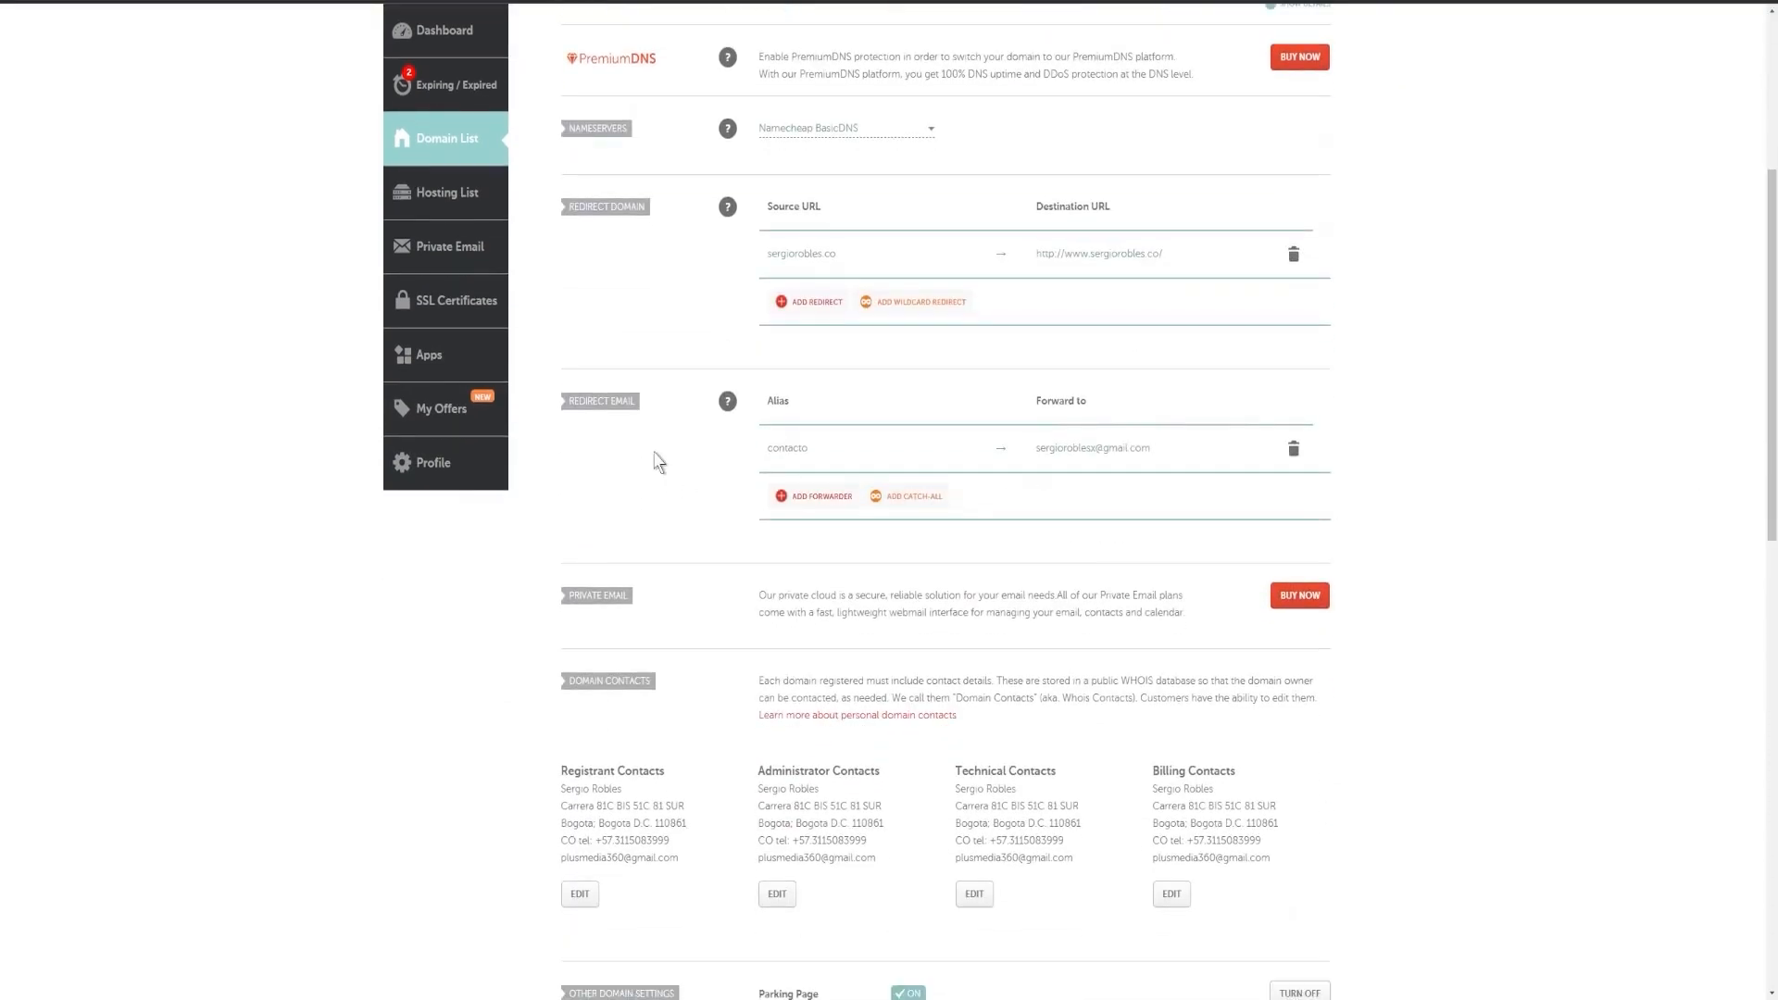
{"action": "left_click_drag", "start_coordinate": [569, 402], "coordinate": [611, 402]}
{"action": "left_click", "coordinate": [580, 454]}
{"action": "left_click", "coordinate": [802, 508]}
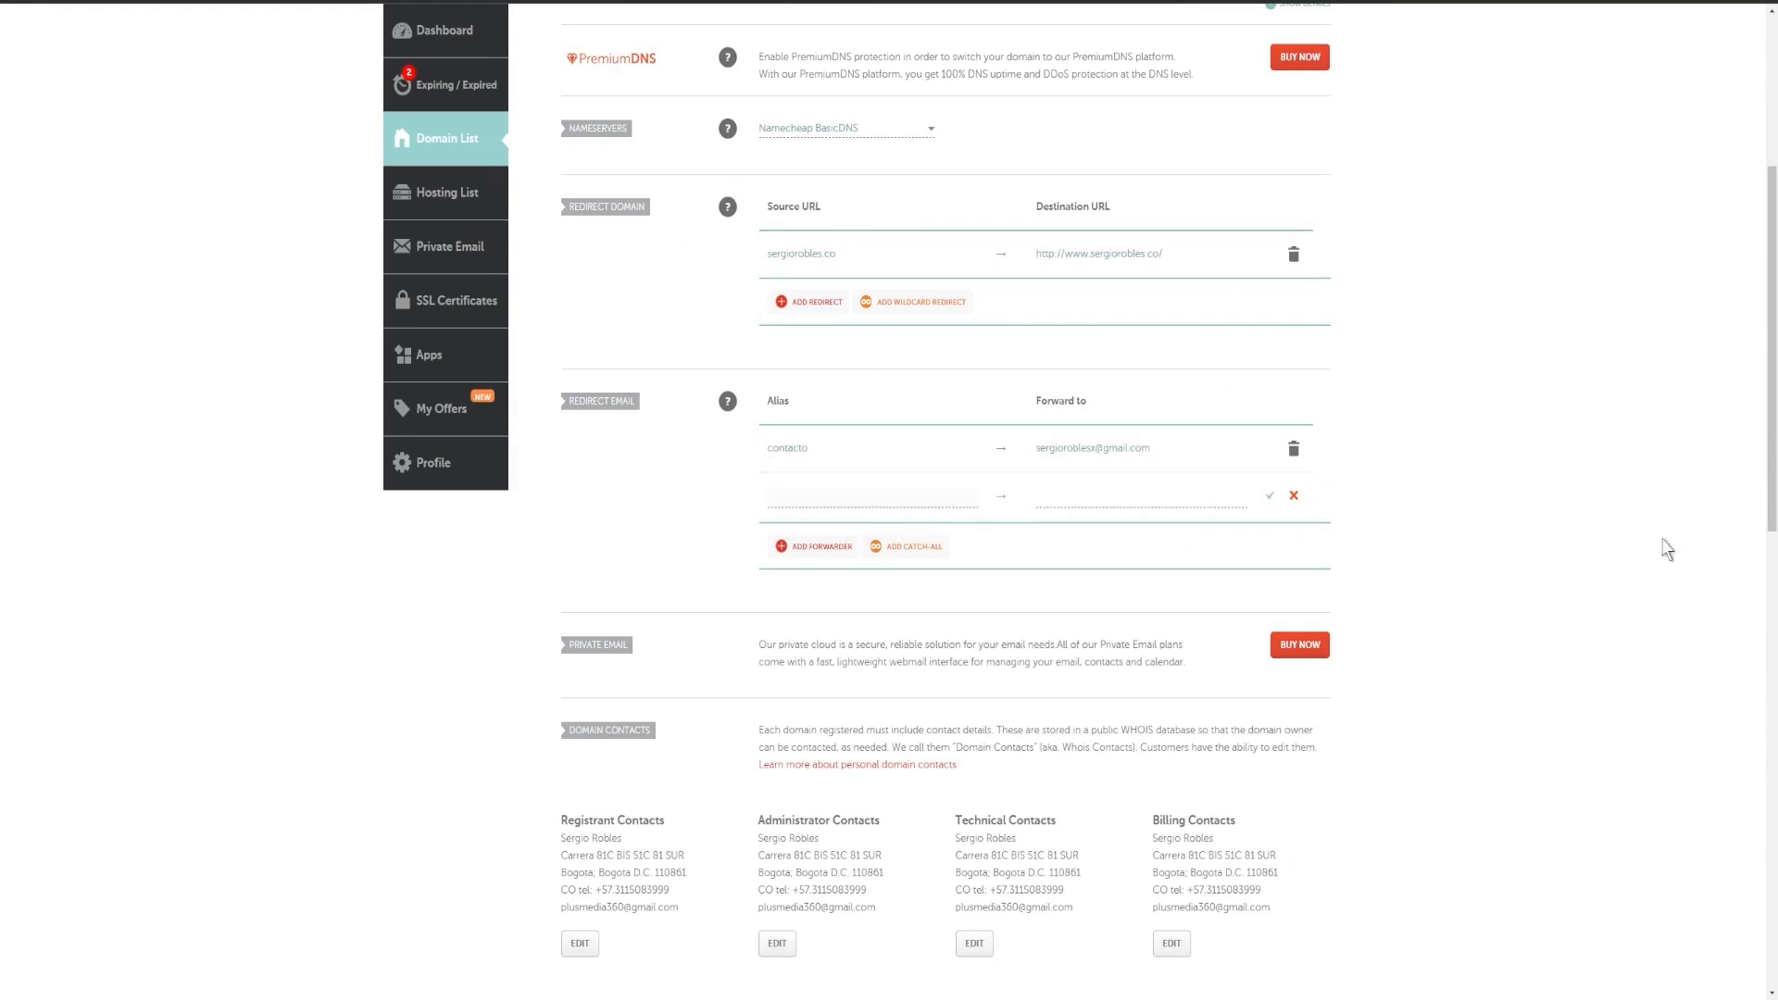
{"action": "left_click", "coordinate": [890, 503]}
Step: Review the domain details page, highlighting the domain name title
{"action": "scroll", "coordinate": [652, 252], "scroll_direction": "up", "scroll_amount": 5}
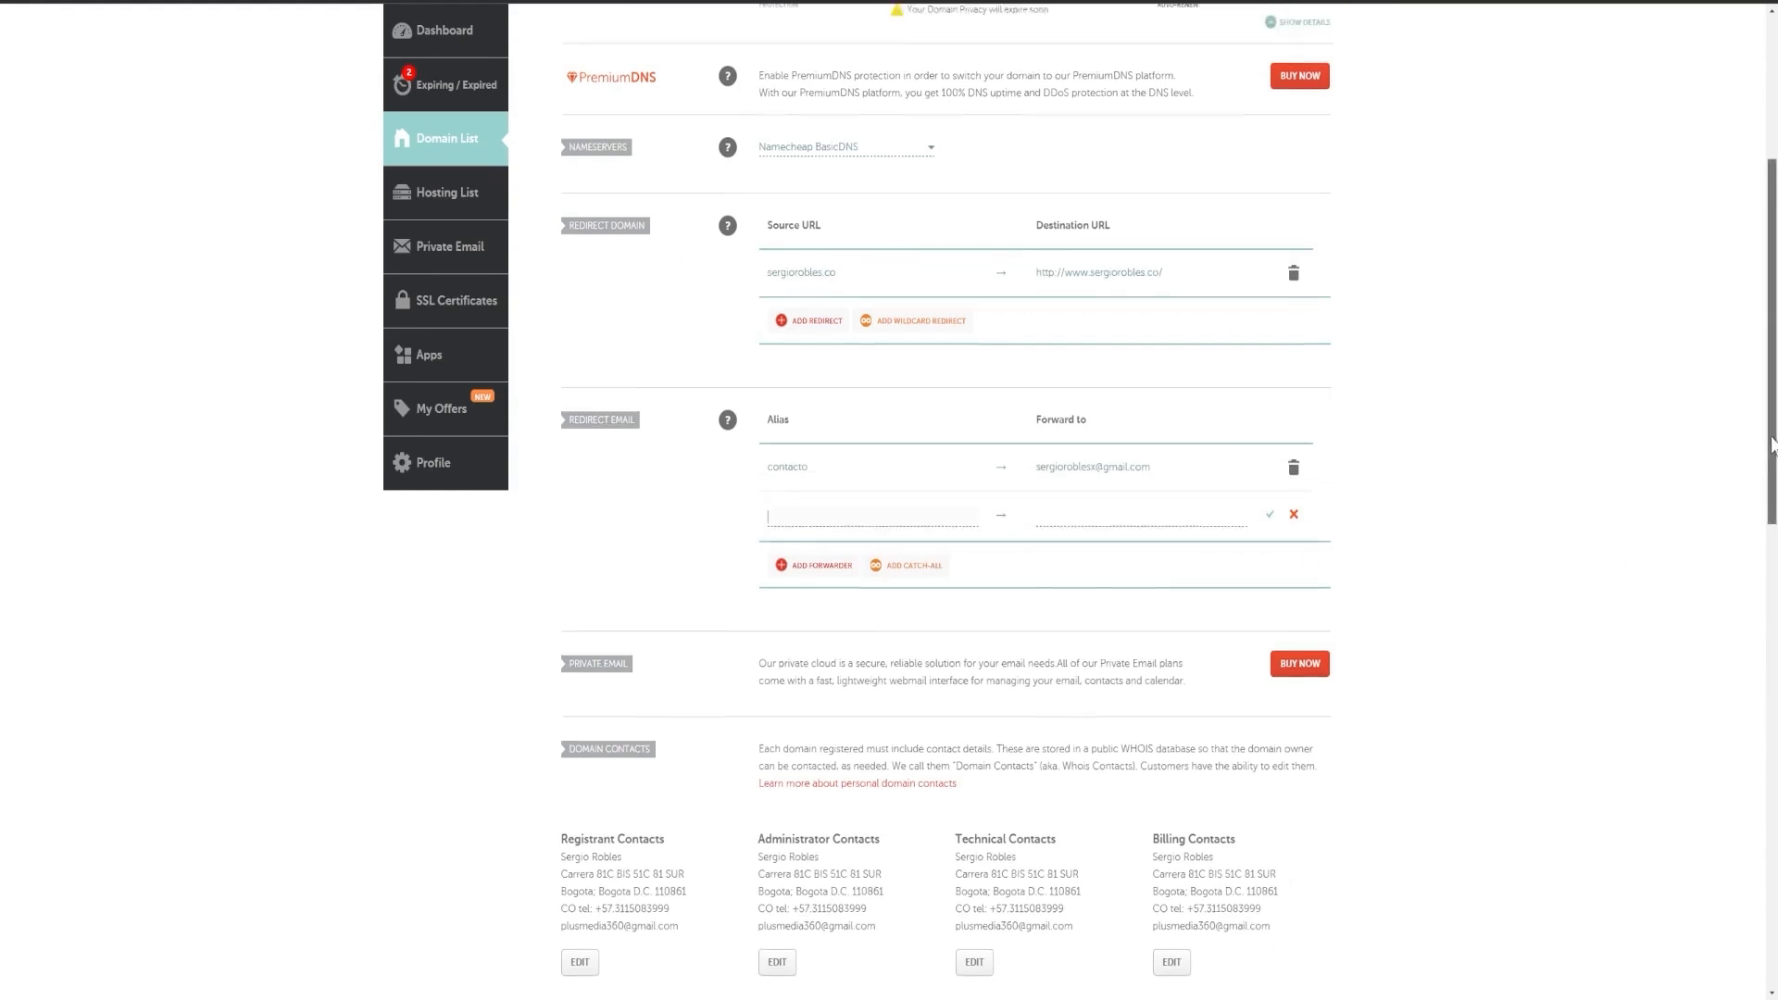
{"action": "left_click_drag", "start_coordinate": [607, 212], "coordinate": [752, 206]}
{"action": "left_click", "coordinate": [736, 222]}
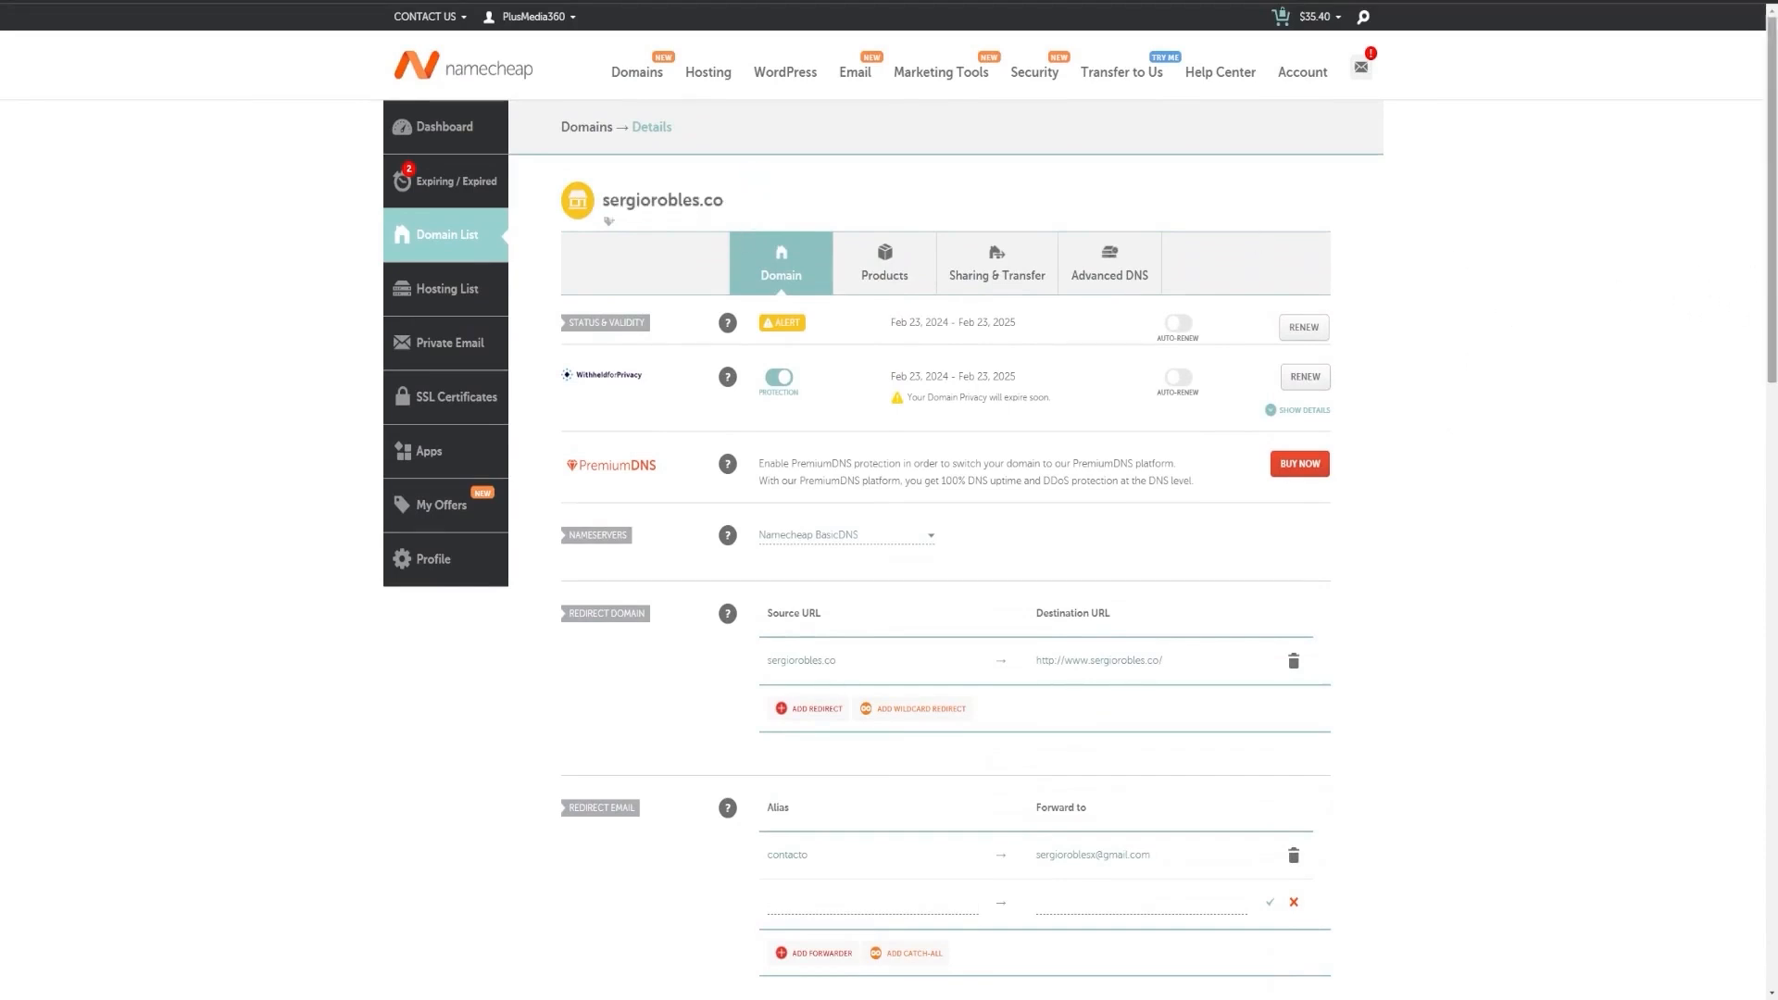
{"action": "scroll", "coordinate": [1263, 504], "scroll_direction": "down", "scroll_amount": 3}
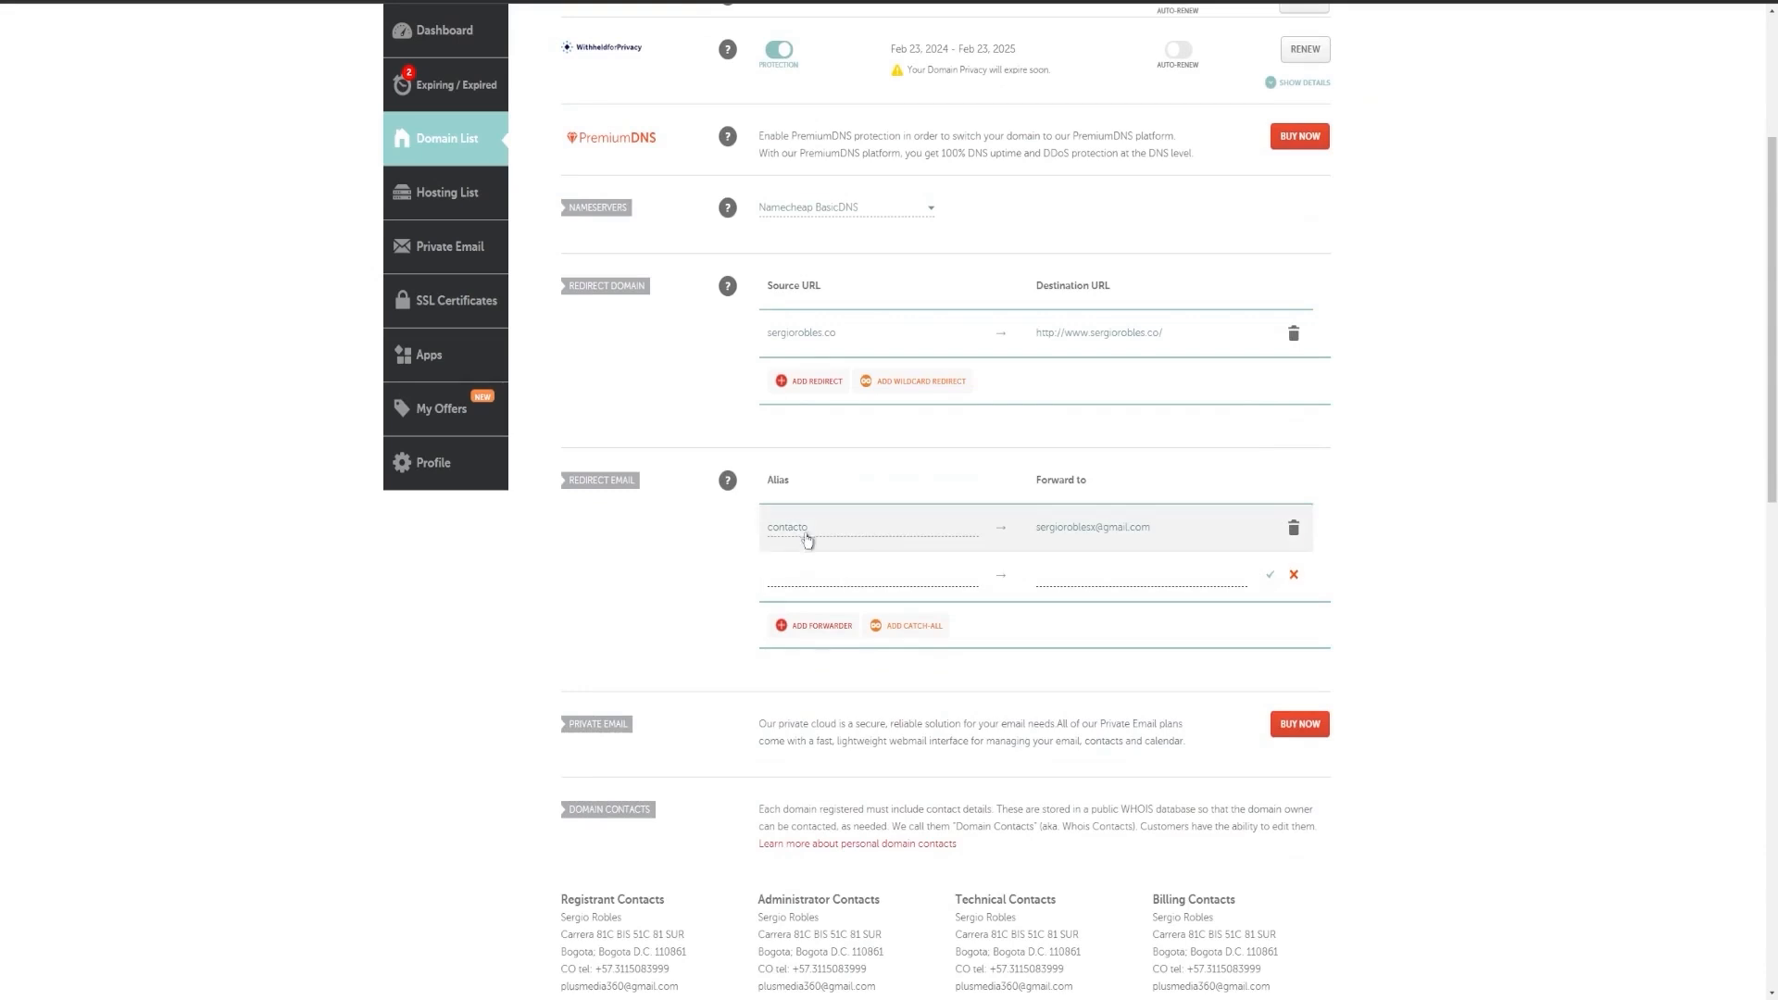
{"action": "scroll", "coordinate": [808, 540], "scroll_direction": "up", "scroll_amount": 3}
{"action": "left_click_drag", "start_coordinate": [600, 189], "coordinate": [750, 193]}
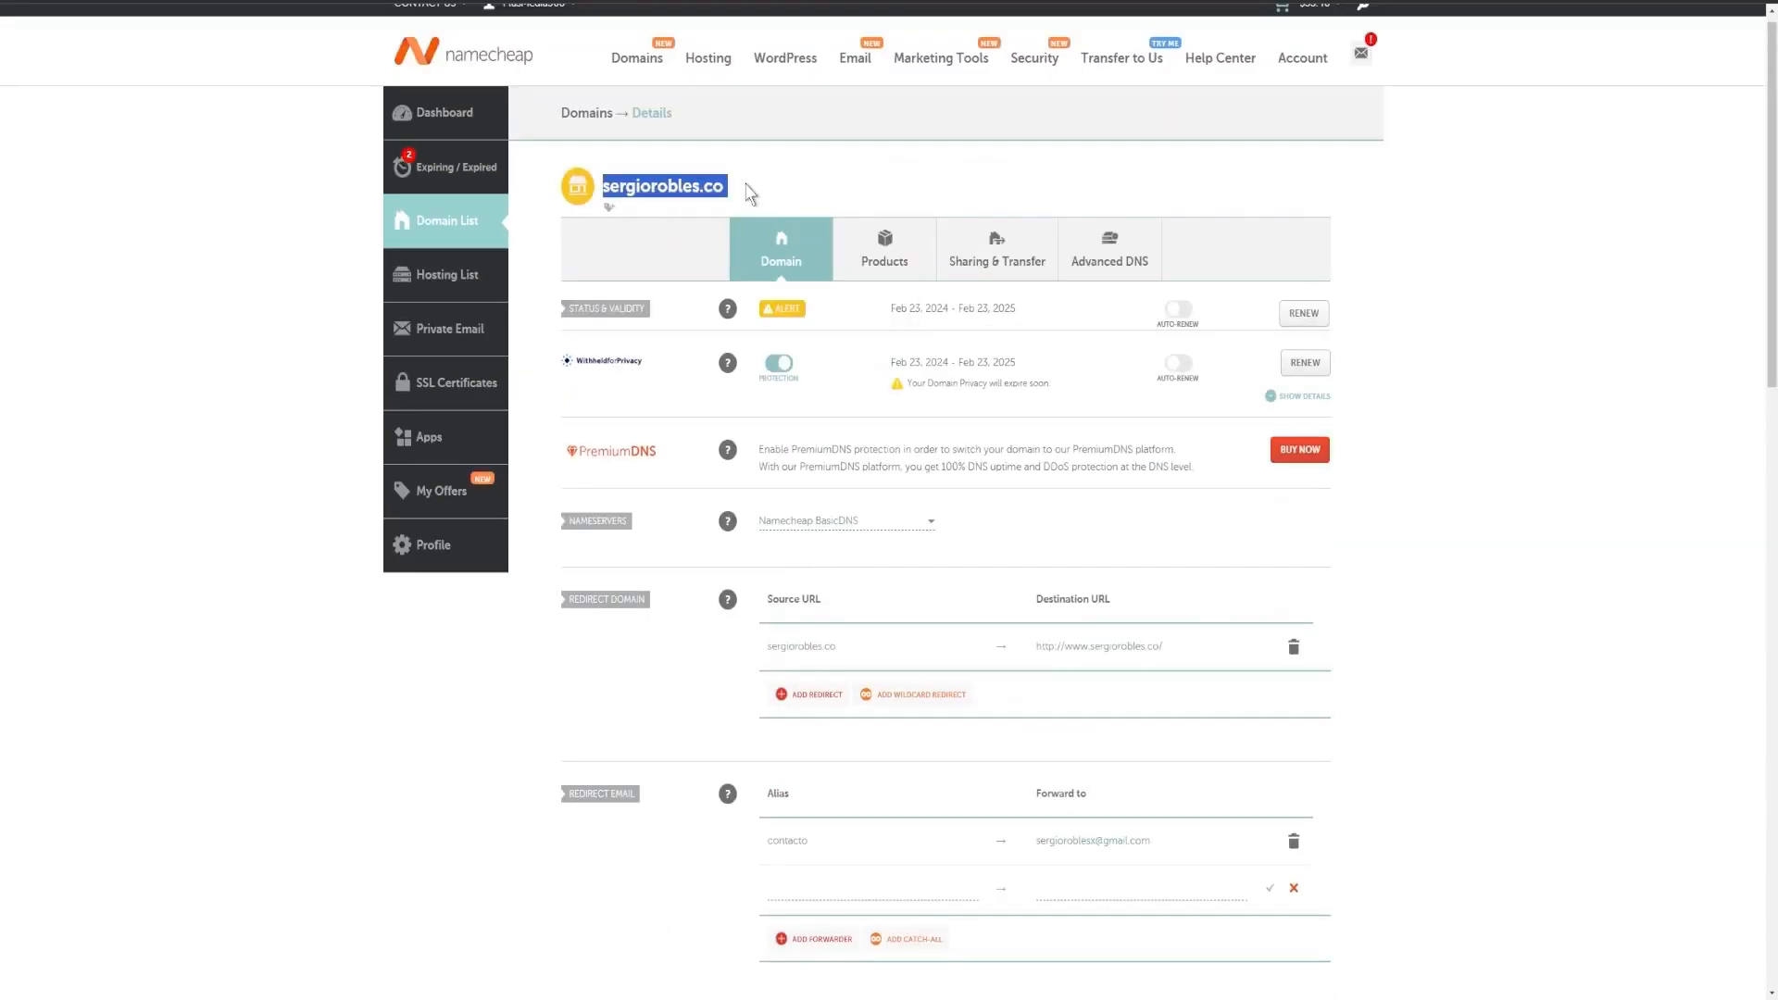
{"action": "scroll", "coordinate": [1016, 532], "scroll_direction": "down", "scroll_amount": 3}
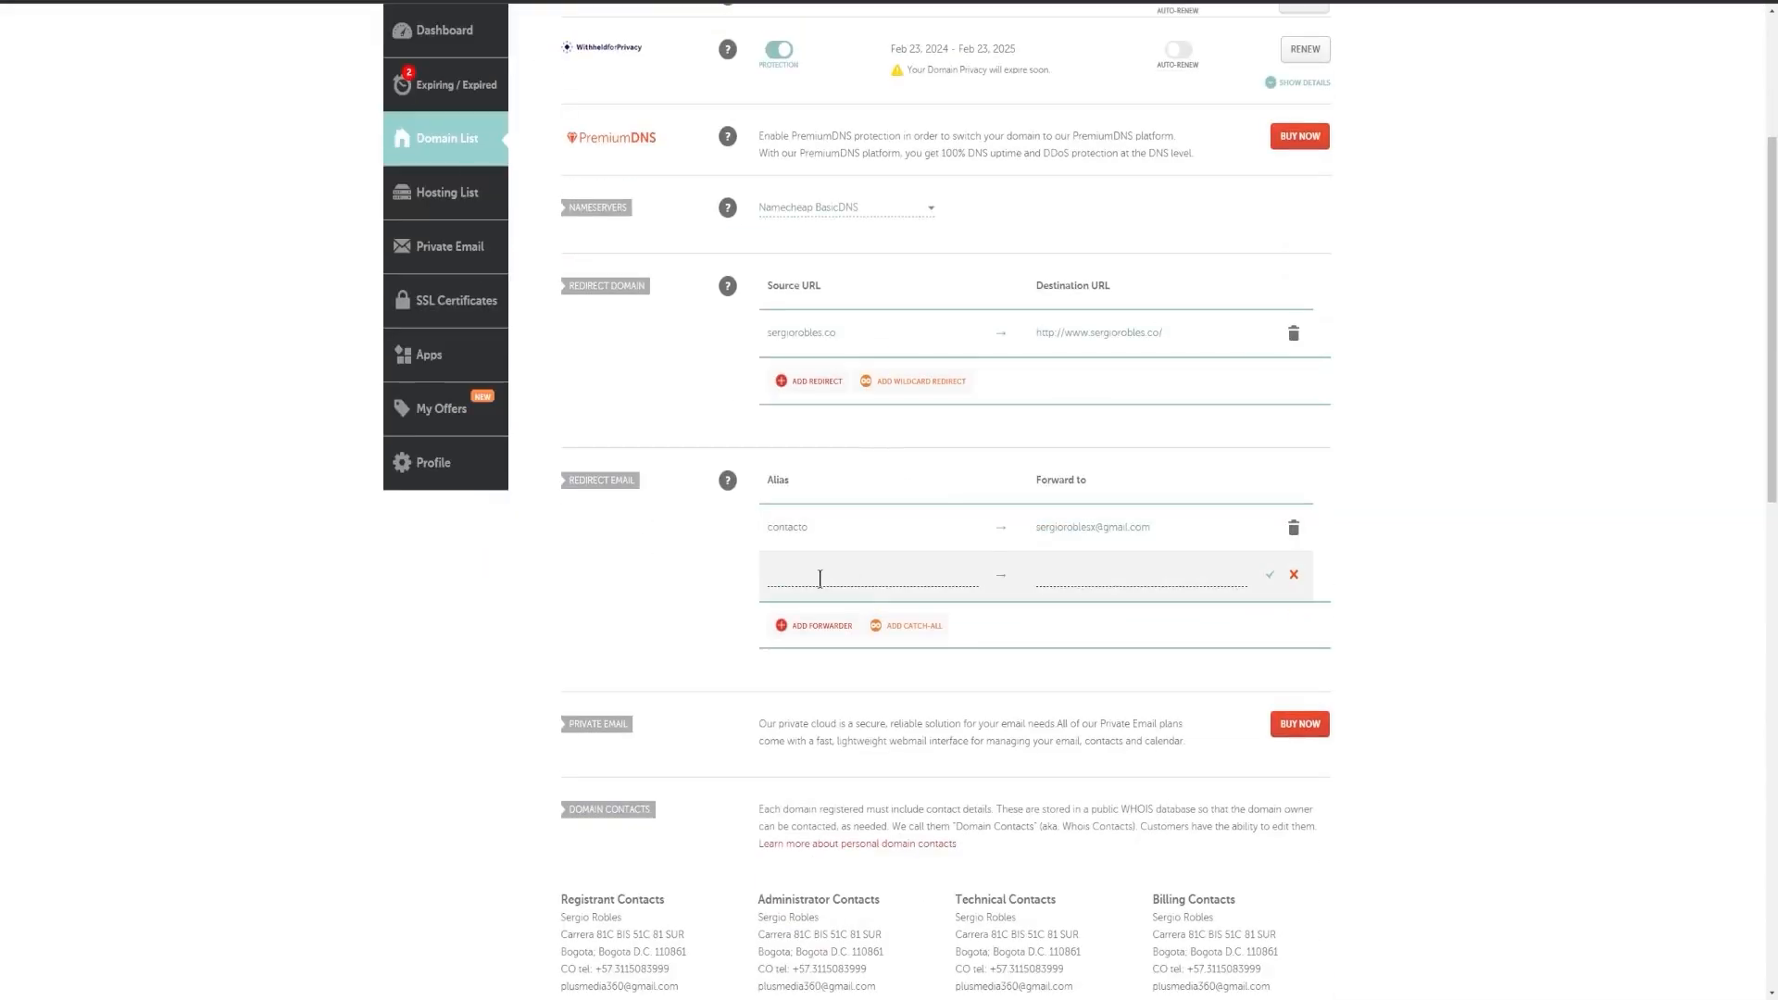
{"action": "scroll", "coordinate": [872, 576], "scroll_direction": "up", "scroll_amount": 3}
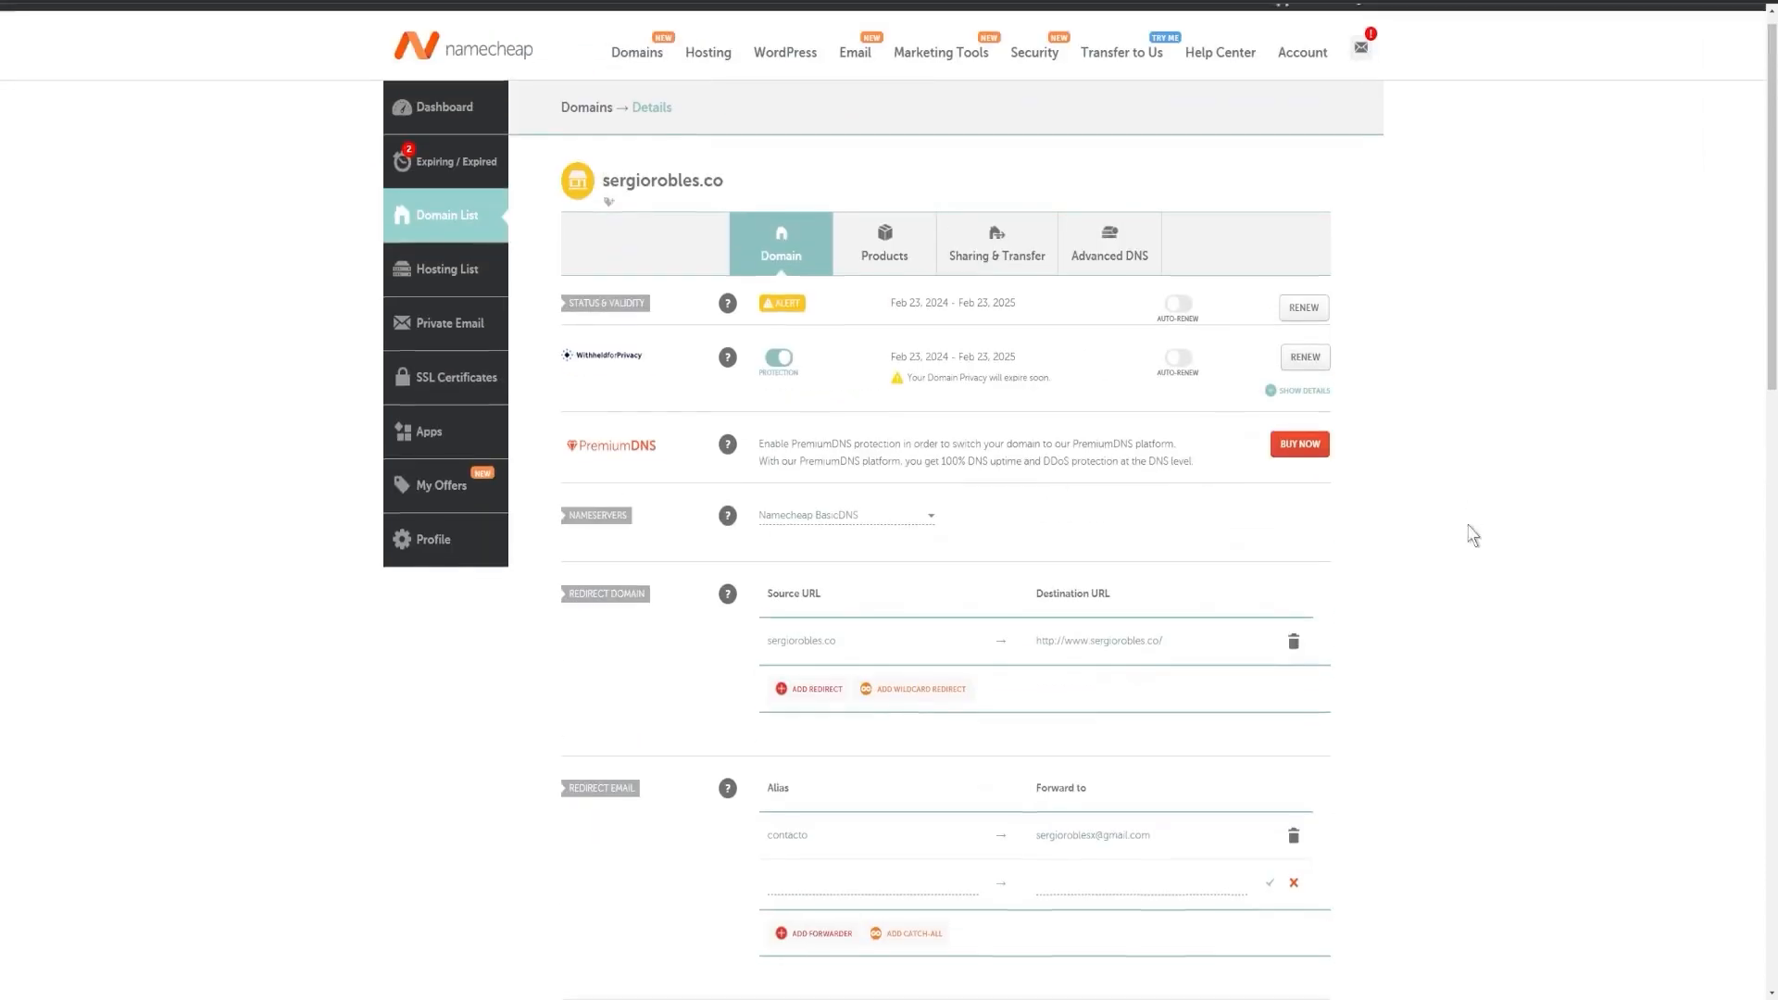
{"action": "scroll", "coordinate": [1468, 528], "scroll_direction": "down", "scroll_amount": 3}
{"action": "left_click", "coordinate": [834, 576]}
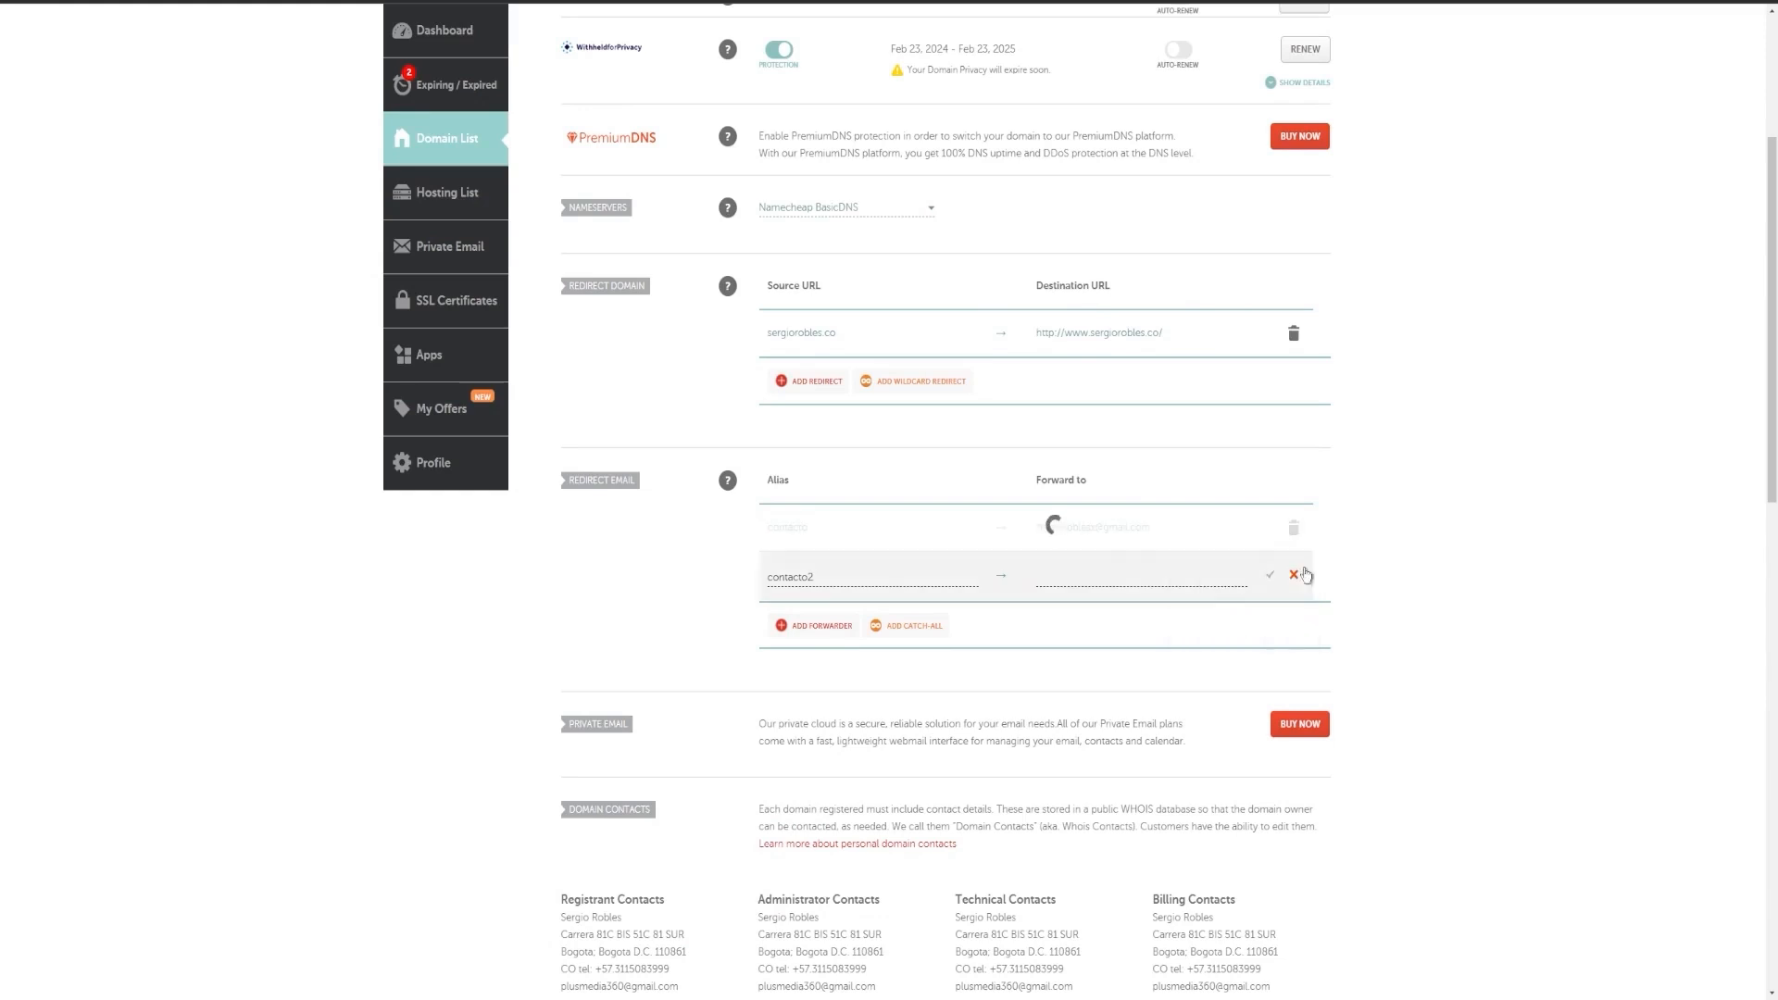
{"action": "left_click", "coordinate": [1294, 575]}
{"action": "left_click", "coordinate": [824, 523]}
{"action": "left_click", "coordinate": [842, 529]}
{"action": "left_click", "coordinate": [1112, 525]}
{"action": "left_click", "coordinate": [1159, 563]}
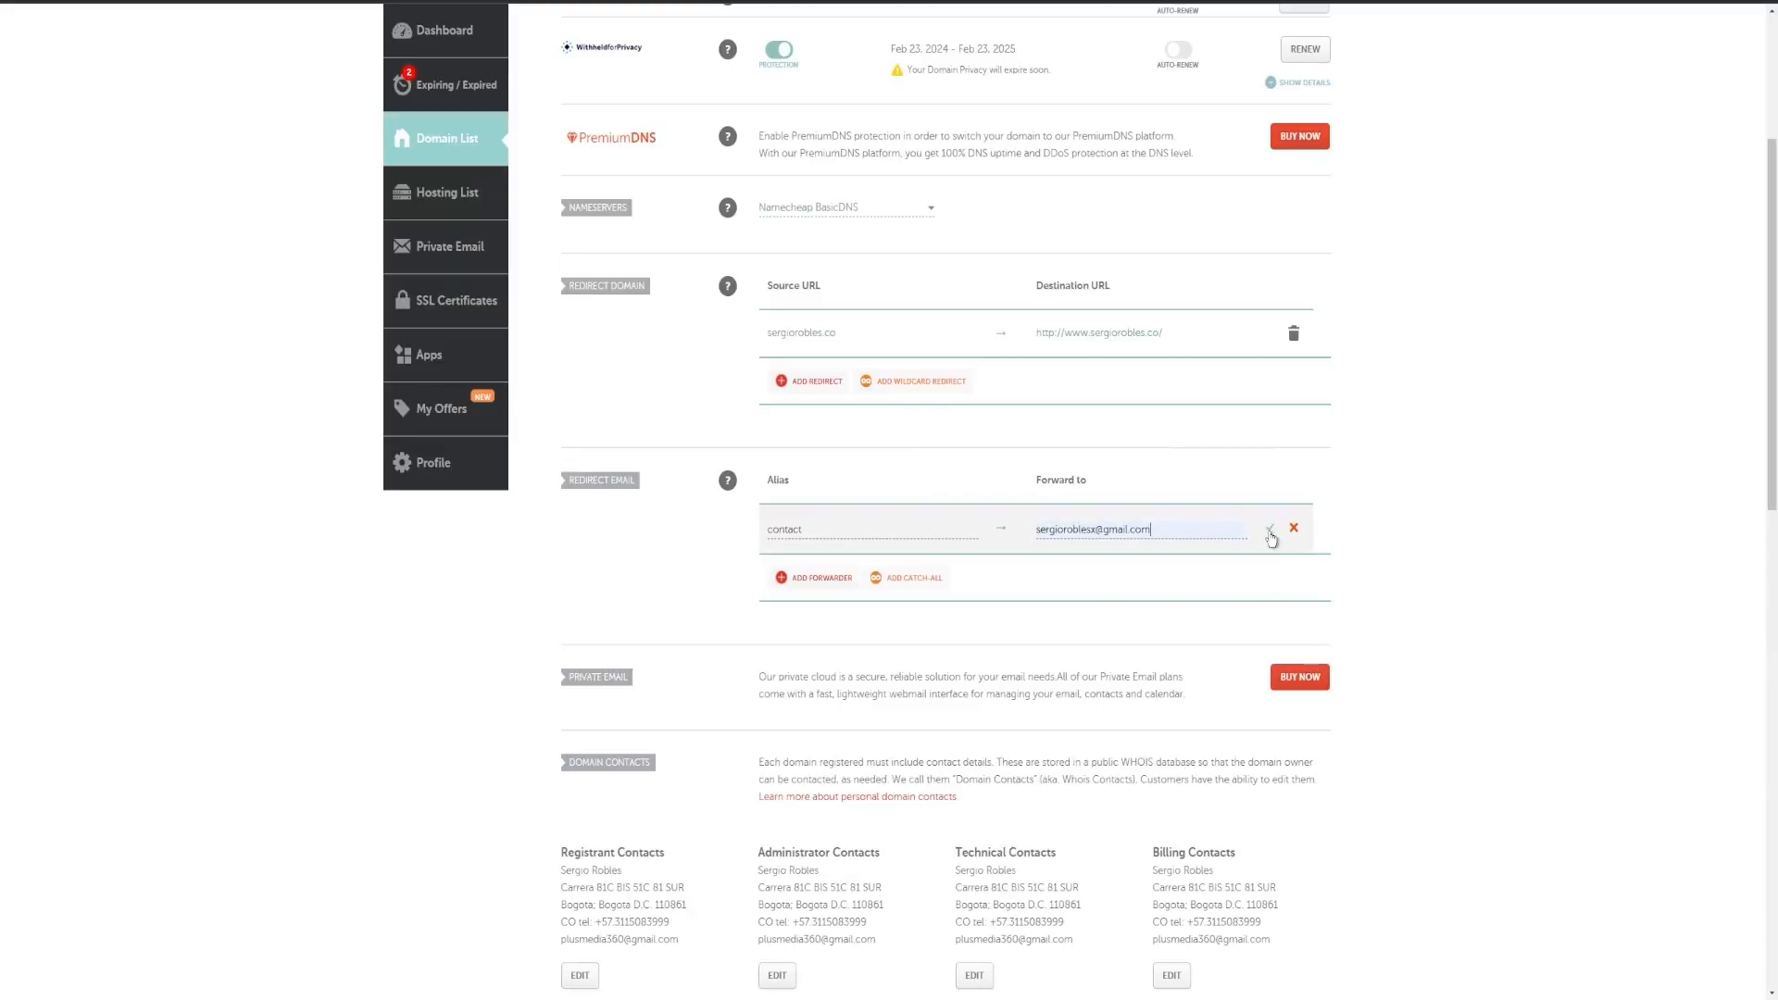
Step: Save the contact forwarder, then open the Google account panel from the Gmail inbox
{"action": "left_click", "coordinate": [1273, 531]}
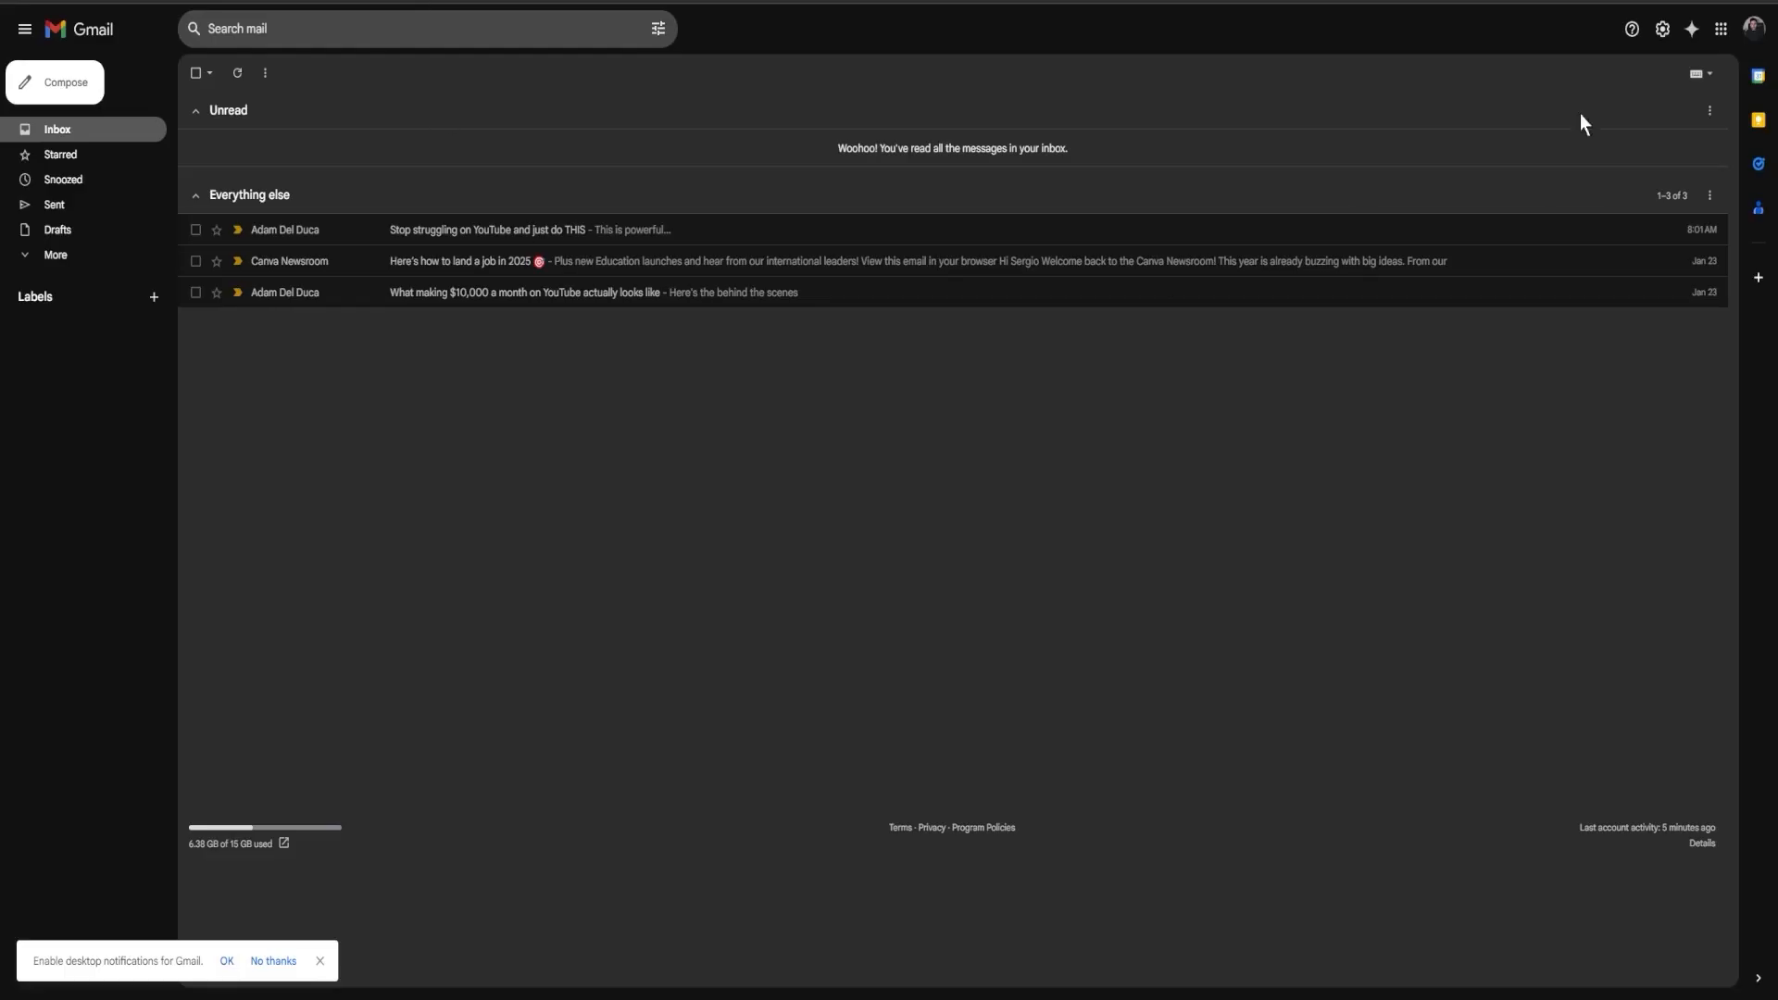
{"action": "left_click", "coordinate": [1759, 31]}
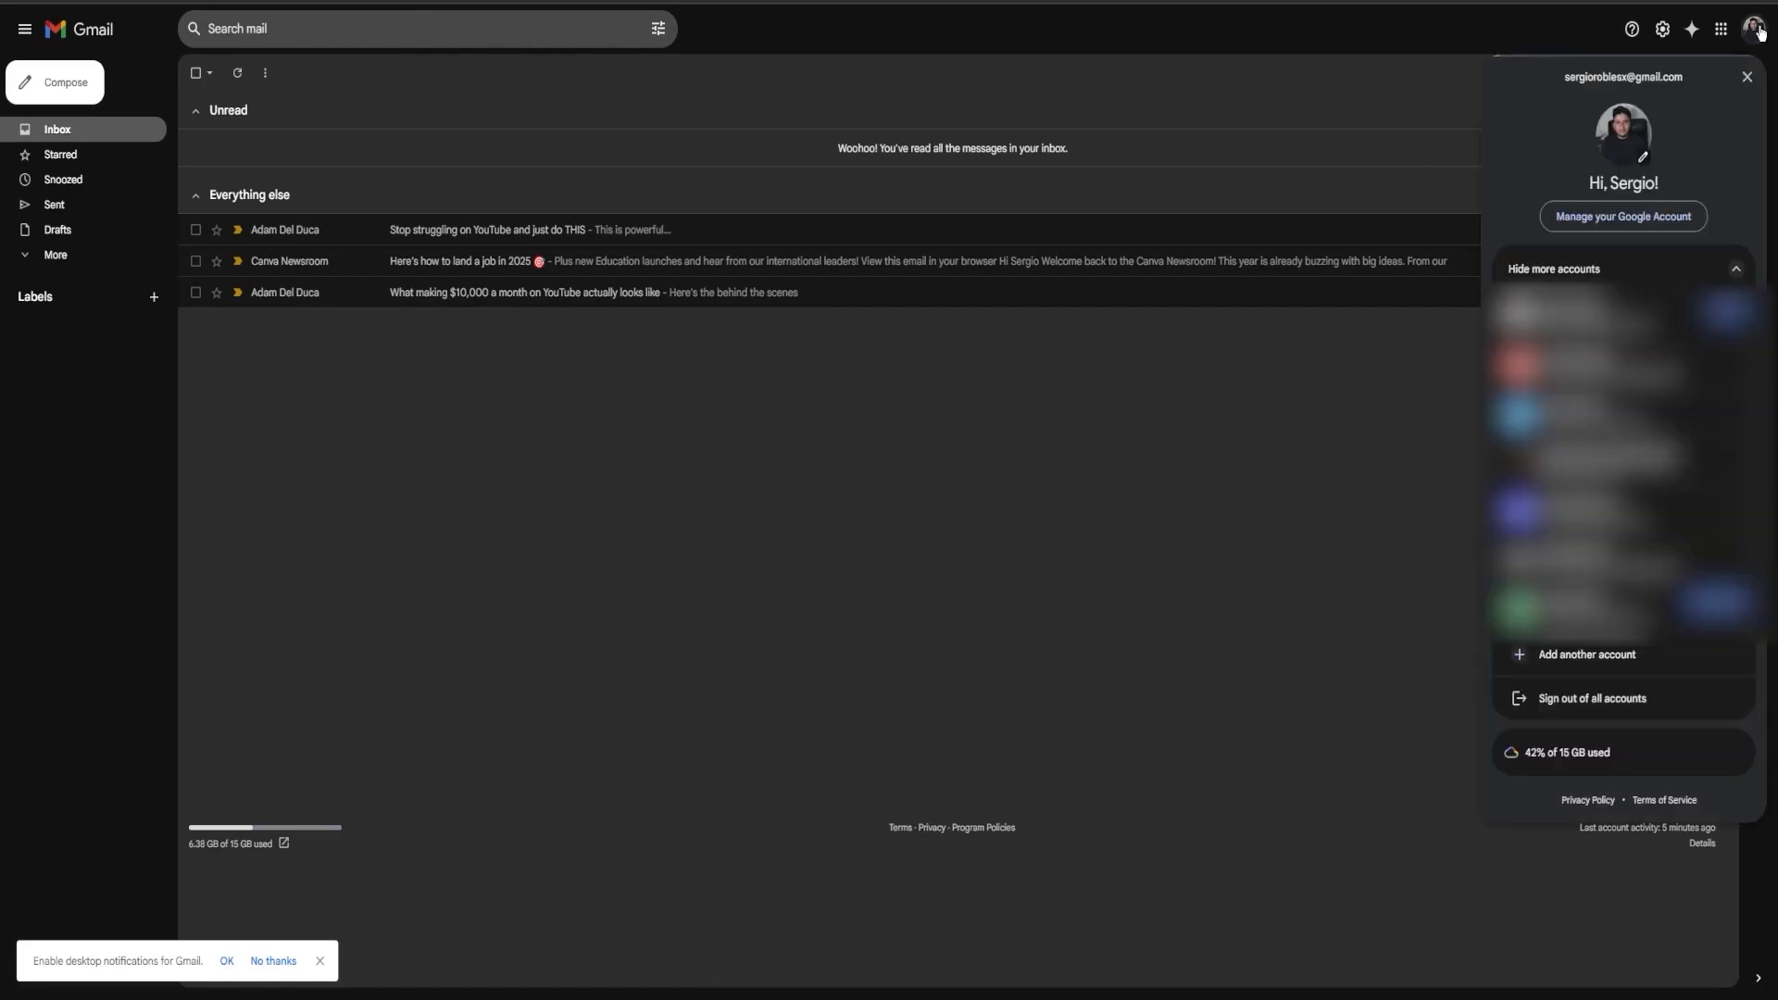
Step: Go to Google Account Security settings and open 2-Step Verification
{"action": "left_click", "coordinate": [1665, 228]}
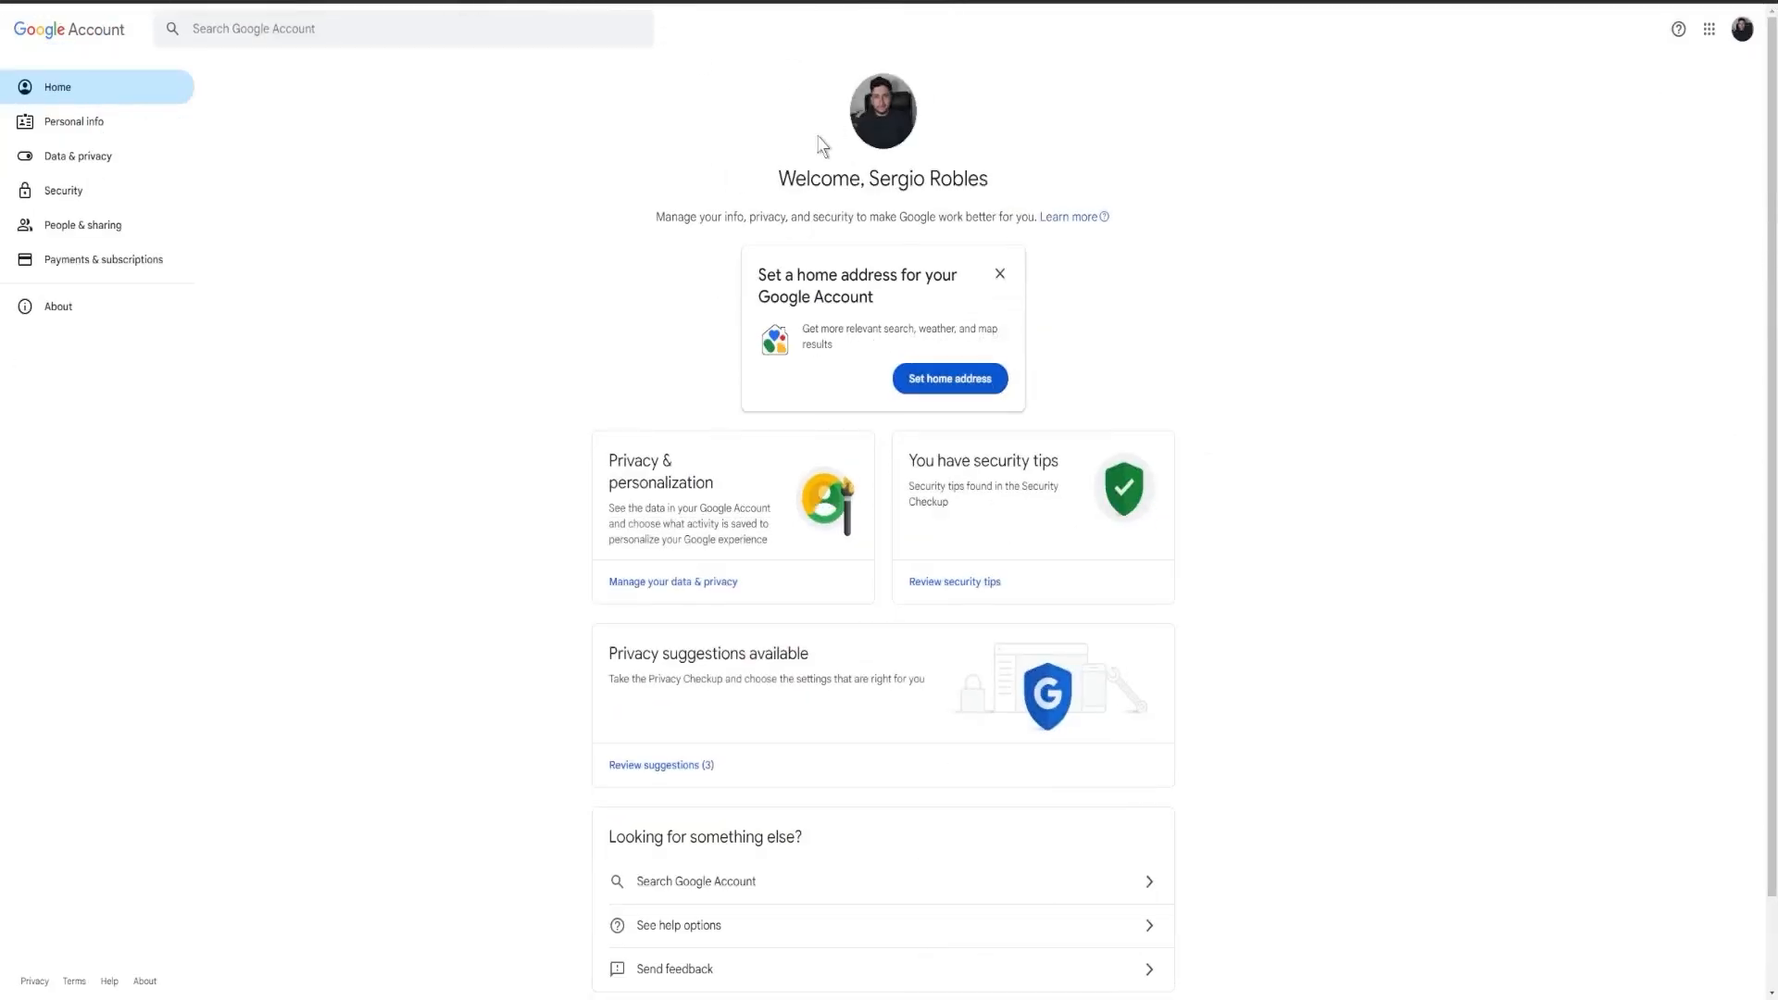
{"action": "left_click", "coordinate": [64, 193]}
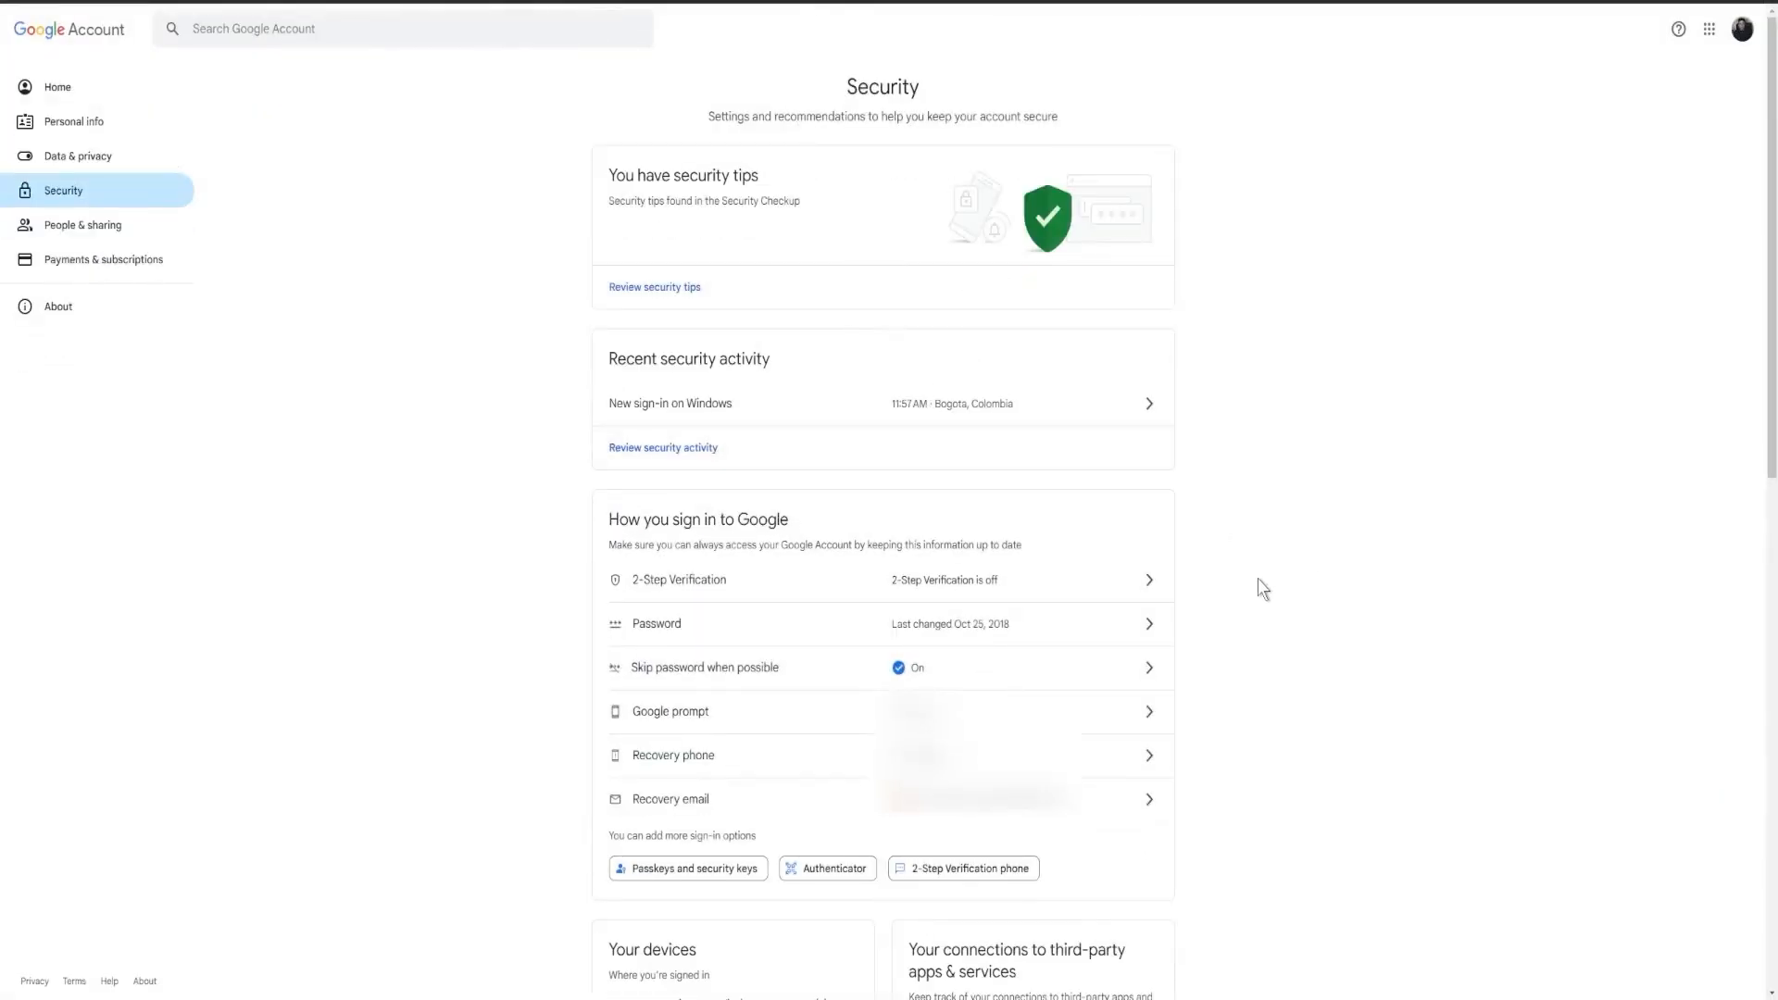
{"action": "scroll", "coordinate": [1112, 578], "scroll_direction": "down", "scroll_amount": 1}
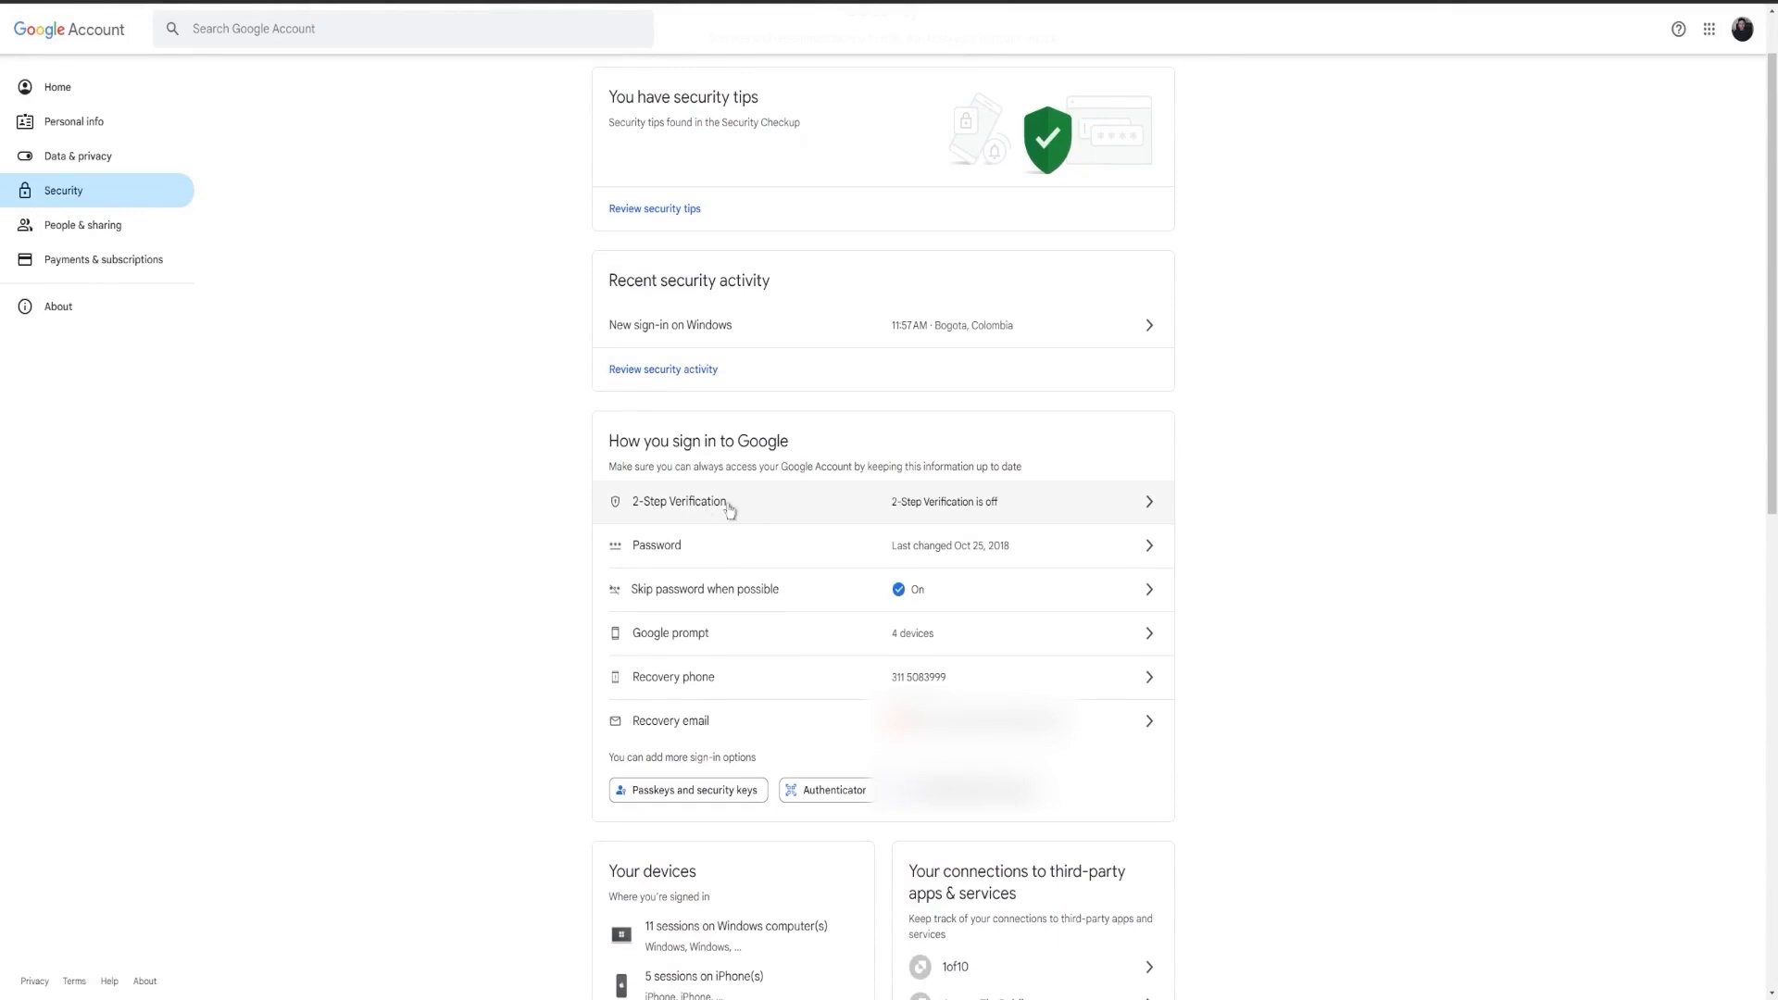
{"action": "left_click", "coordinate": [933, 512]}
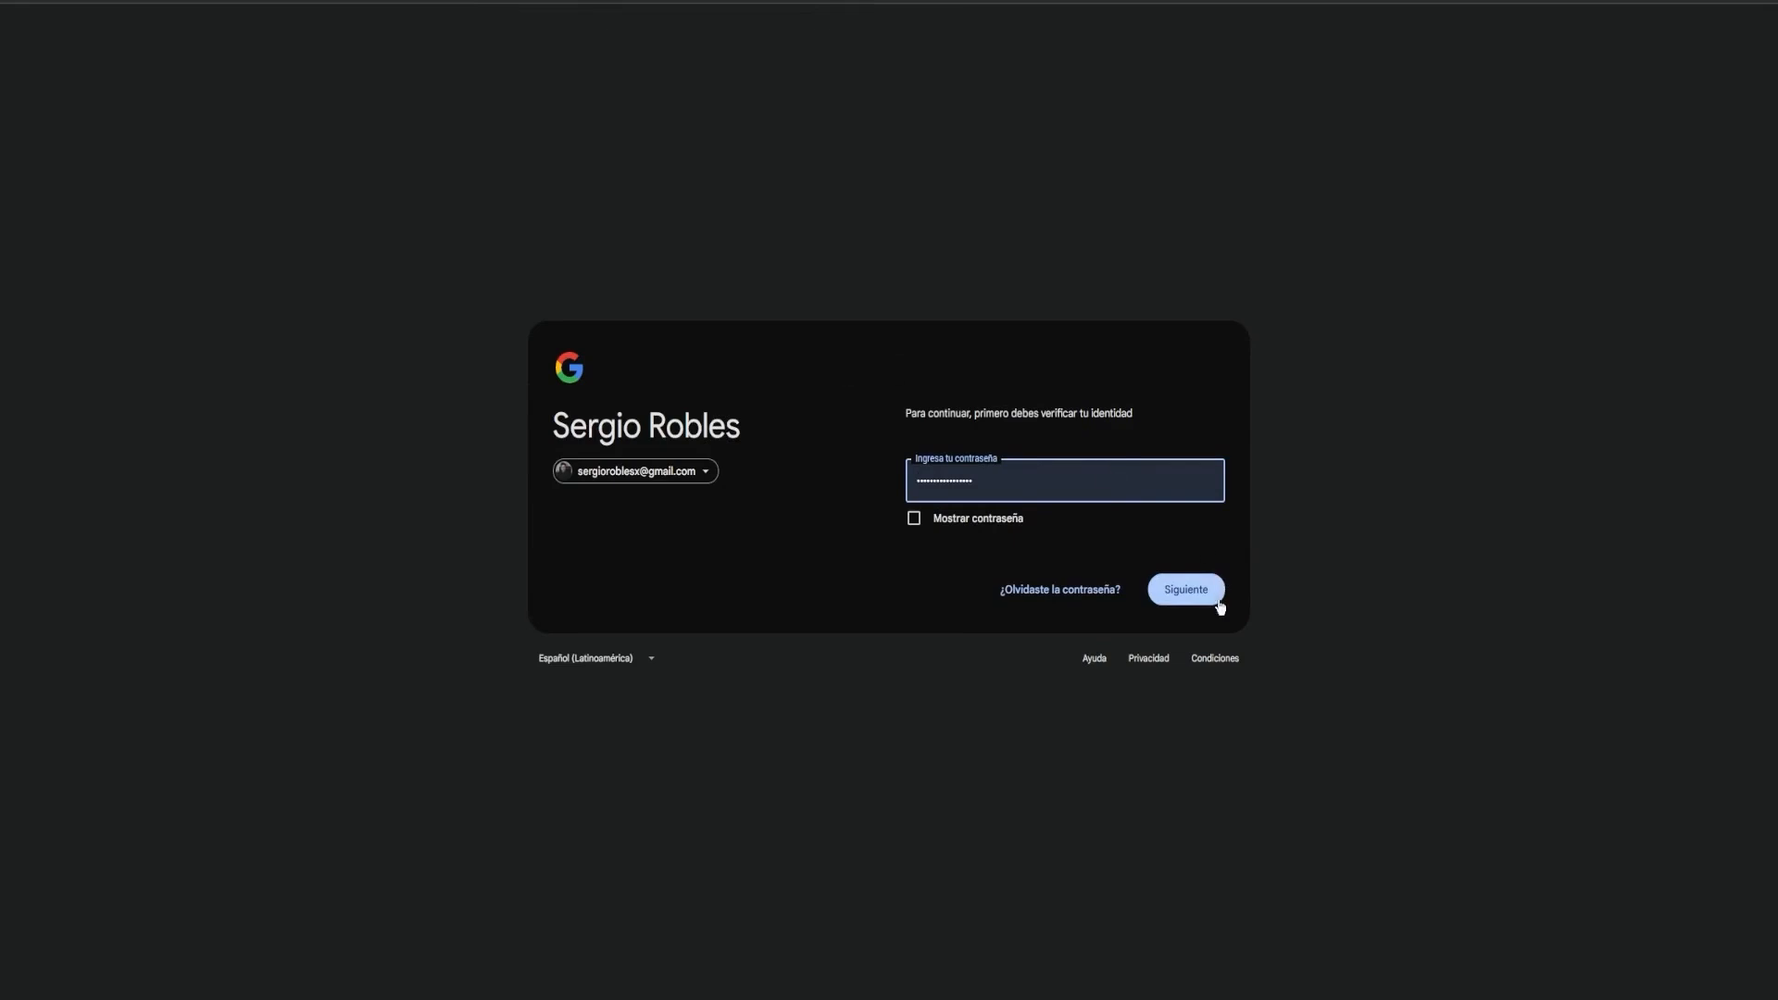
Step: Confirm the account password and turn on 2-Step Verification
{"action": "key", "text": "Return"}
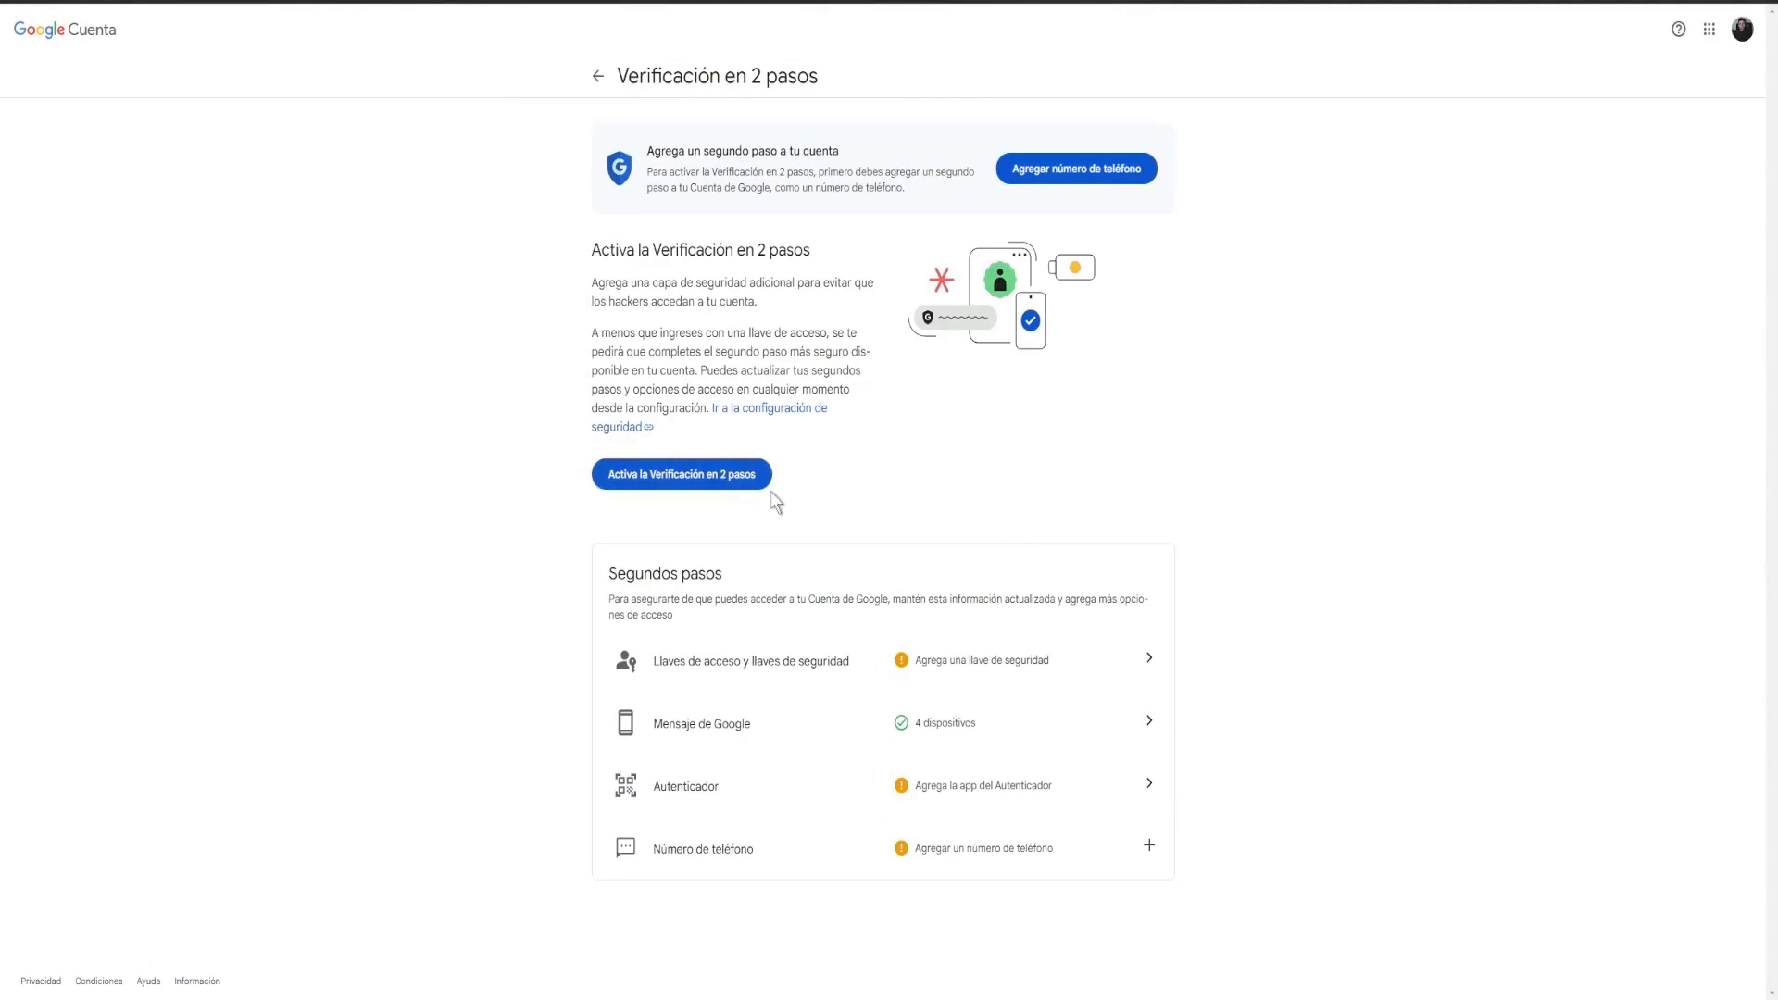
{"action": "left_click", "coordinate": [681, 474]}
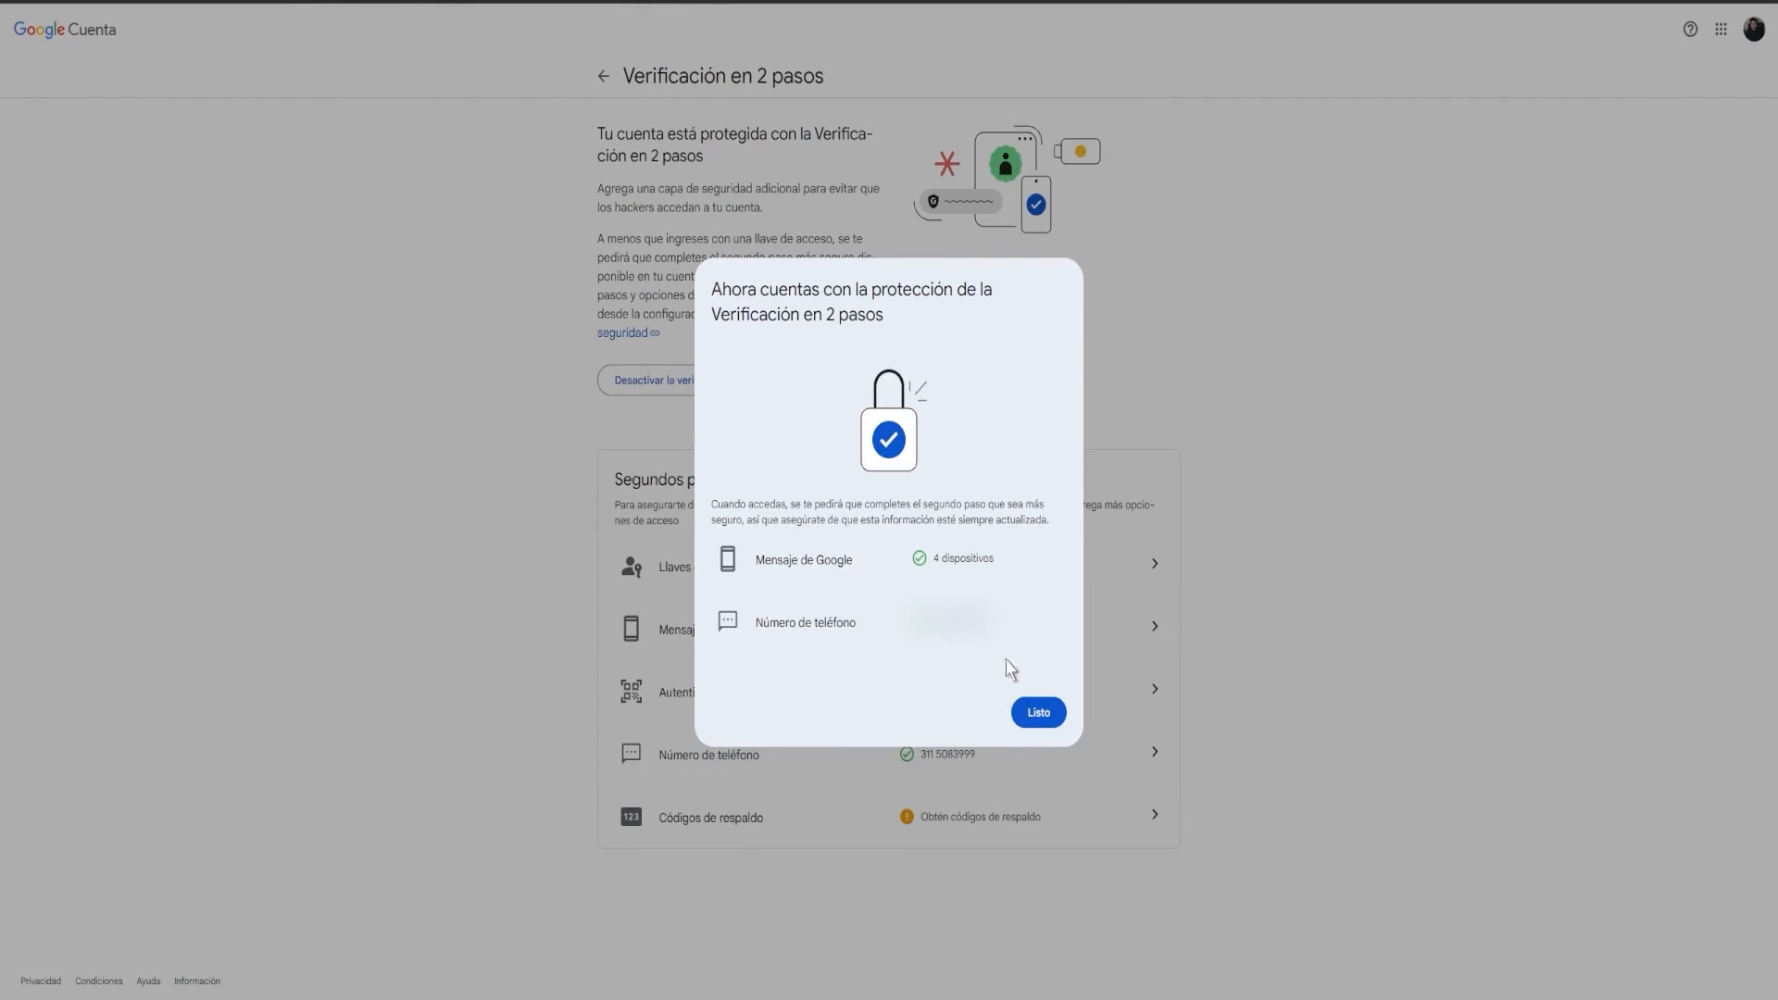
{"action": "left_click_drag", "start_coordinate": [804, 559], "coordinate": [861, 567]}
{"action": "left_click", "coordinate": [1040, 714]}
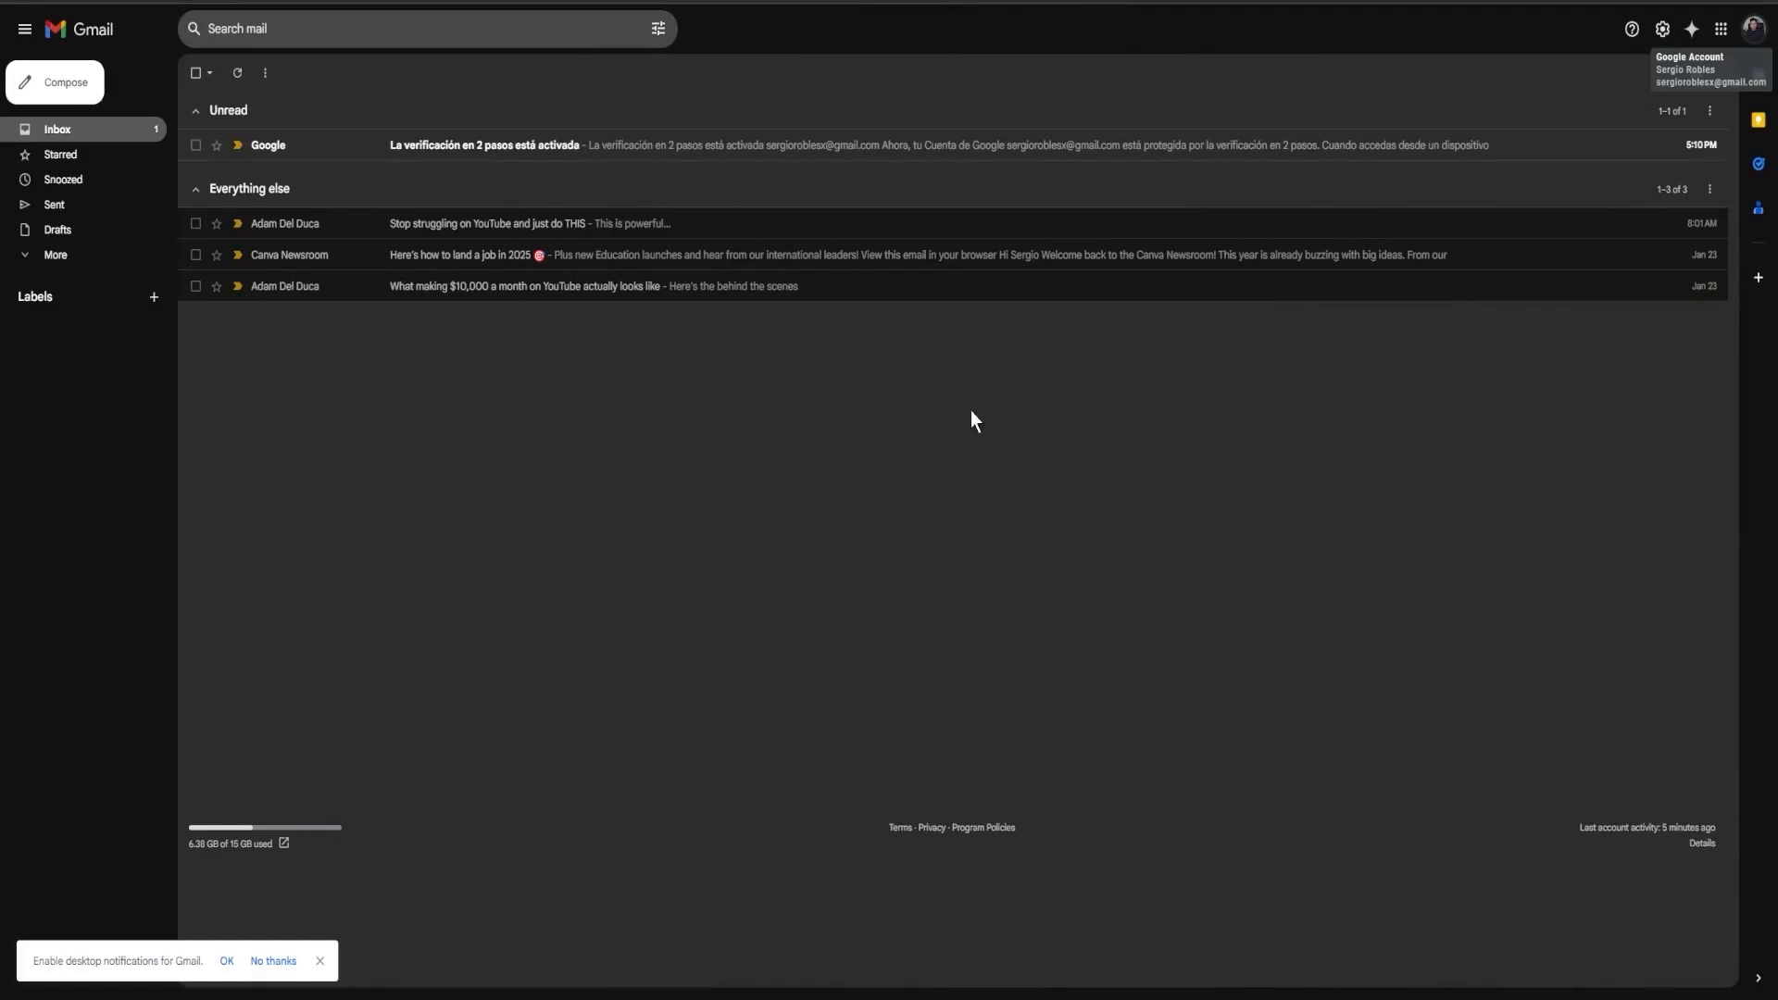
Step: From Manage your Google Account, search 'app paswords' and open the App passwords page
{"action": "left_click", "coordinate": [1721, 29]}
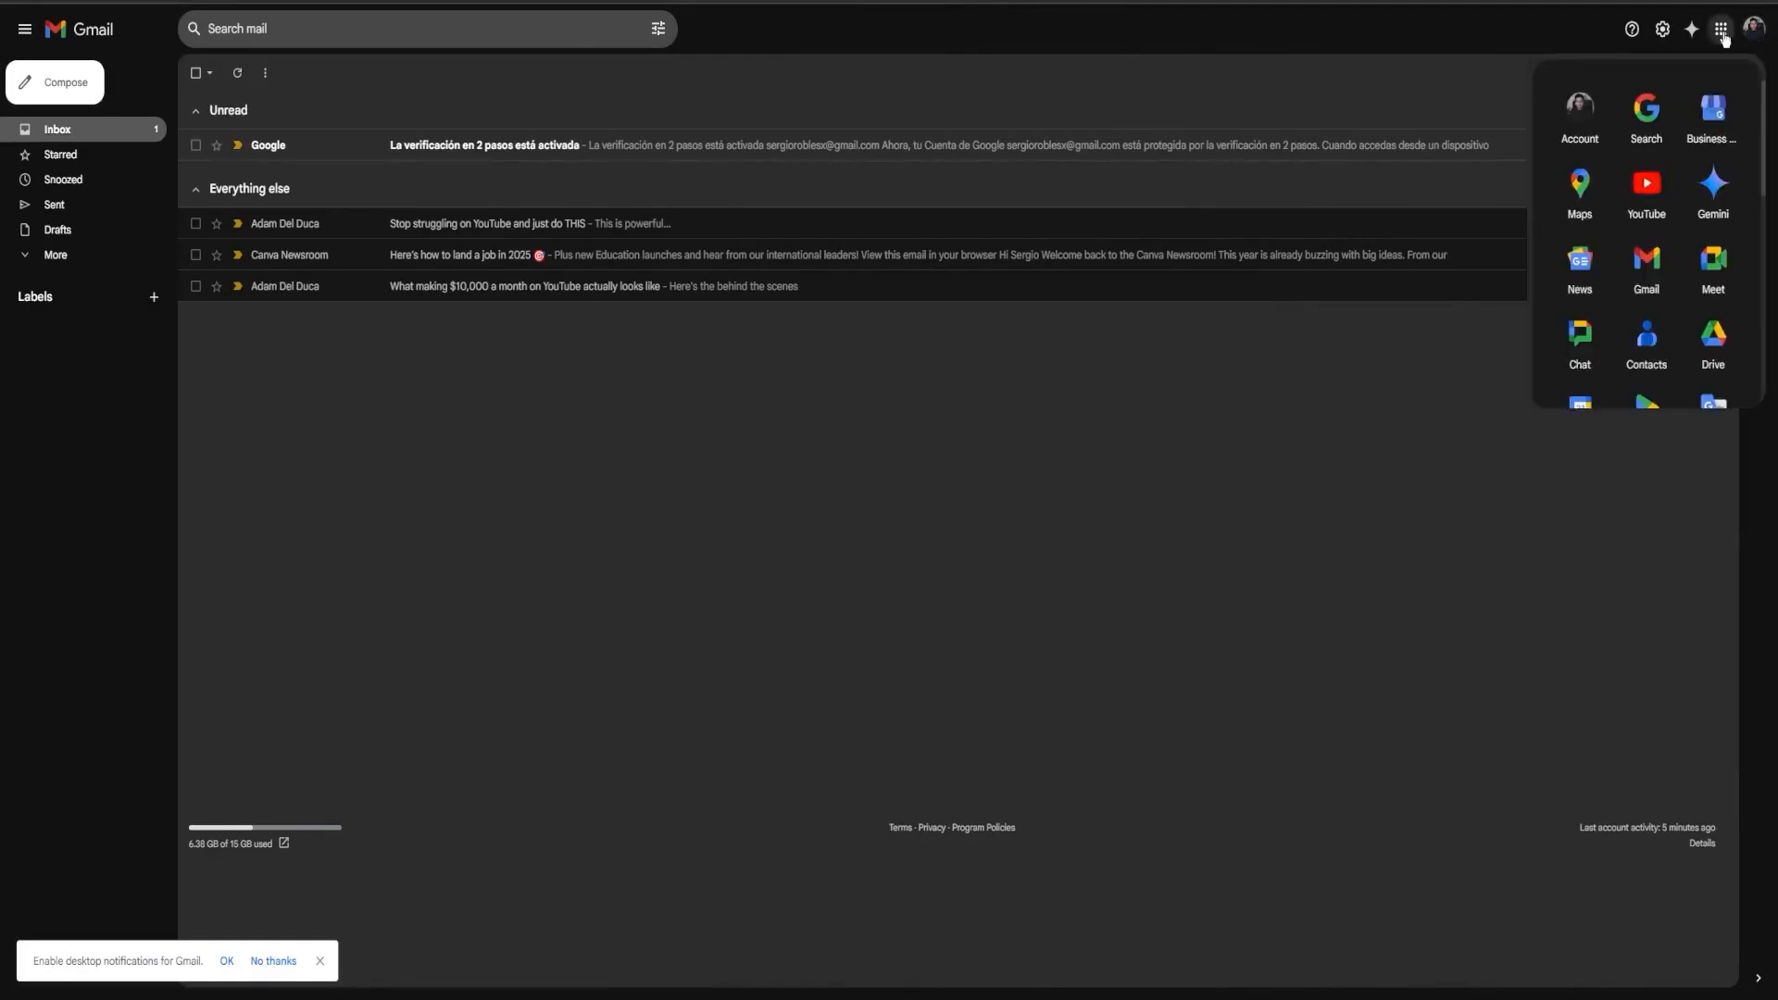
{"action": "left_click", "coordinate": [1753, 27]}
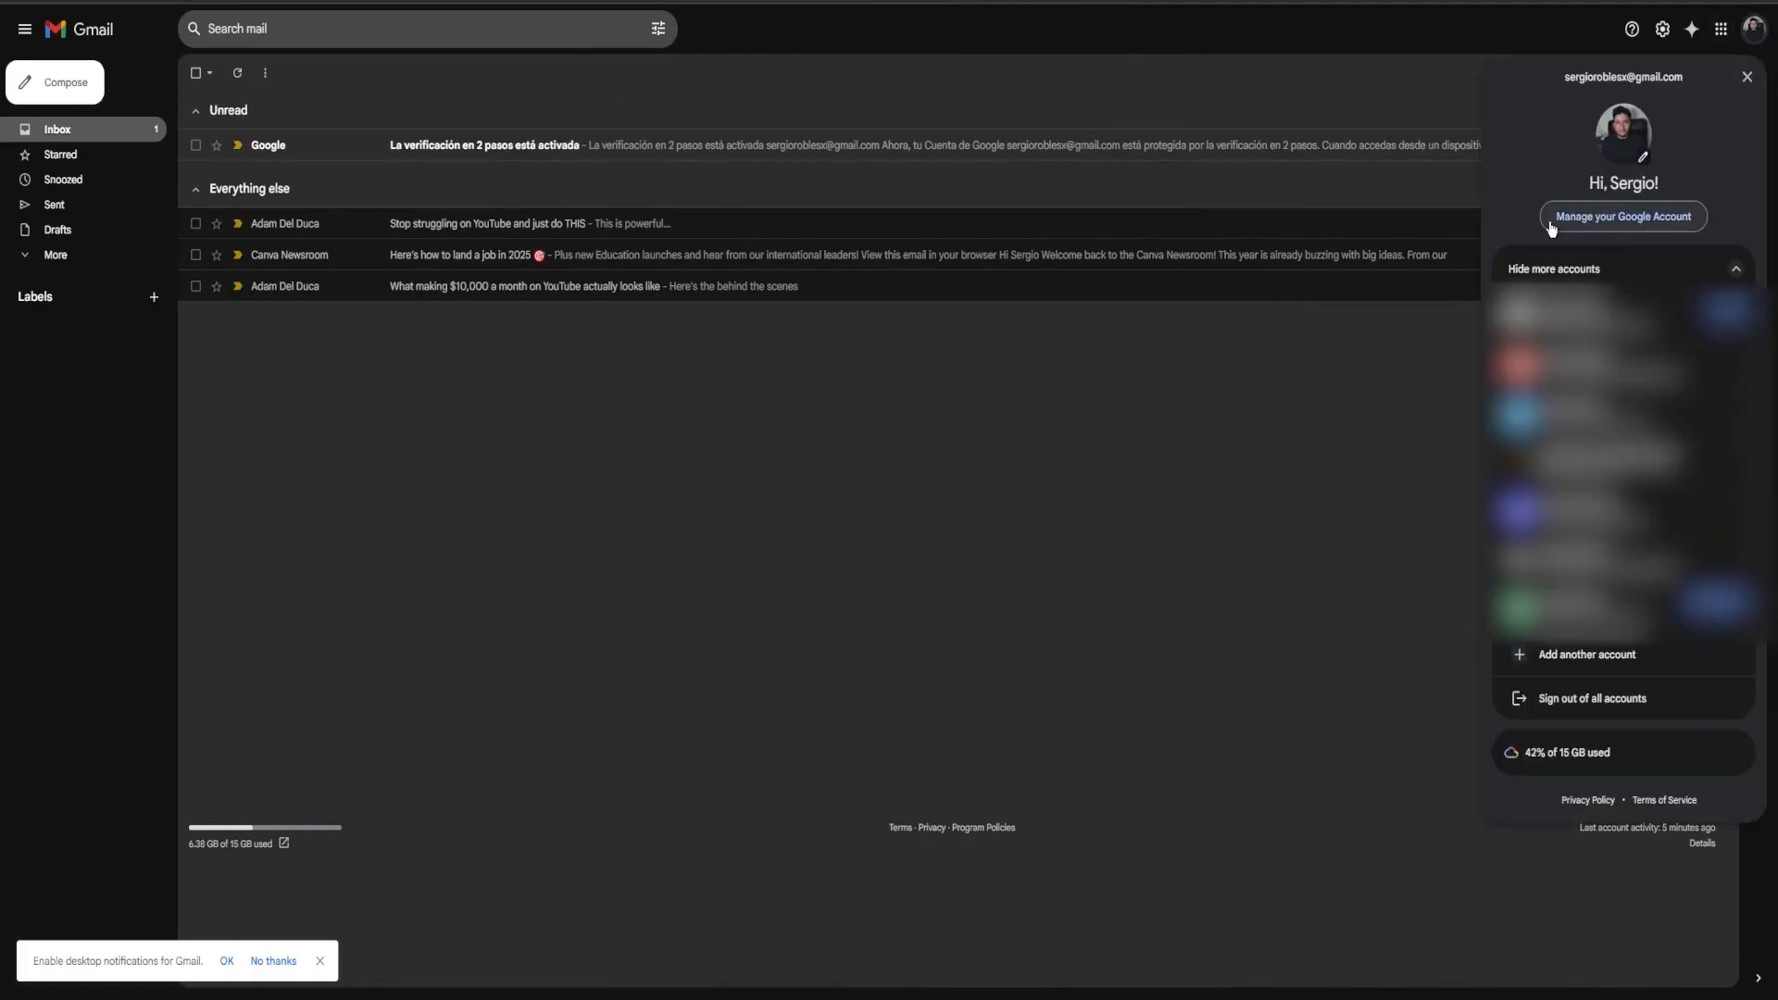
{"action": "left_click", "coordinate": [1661, 224]}
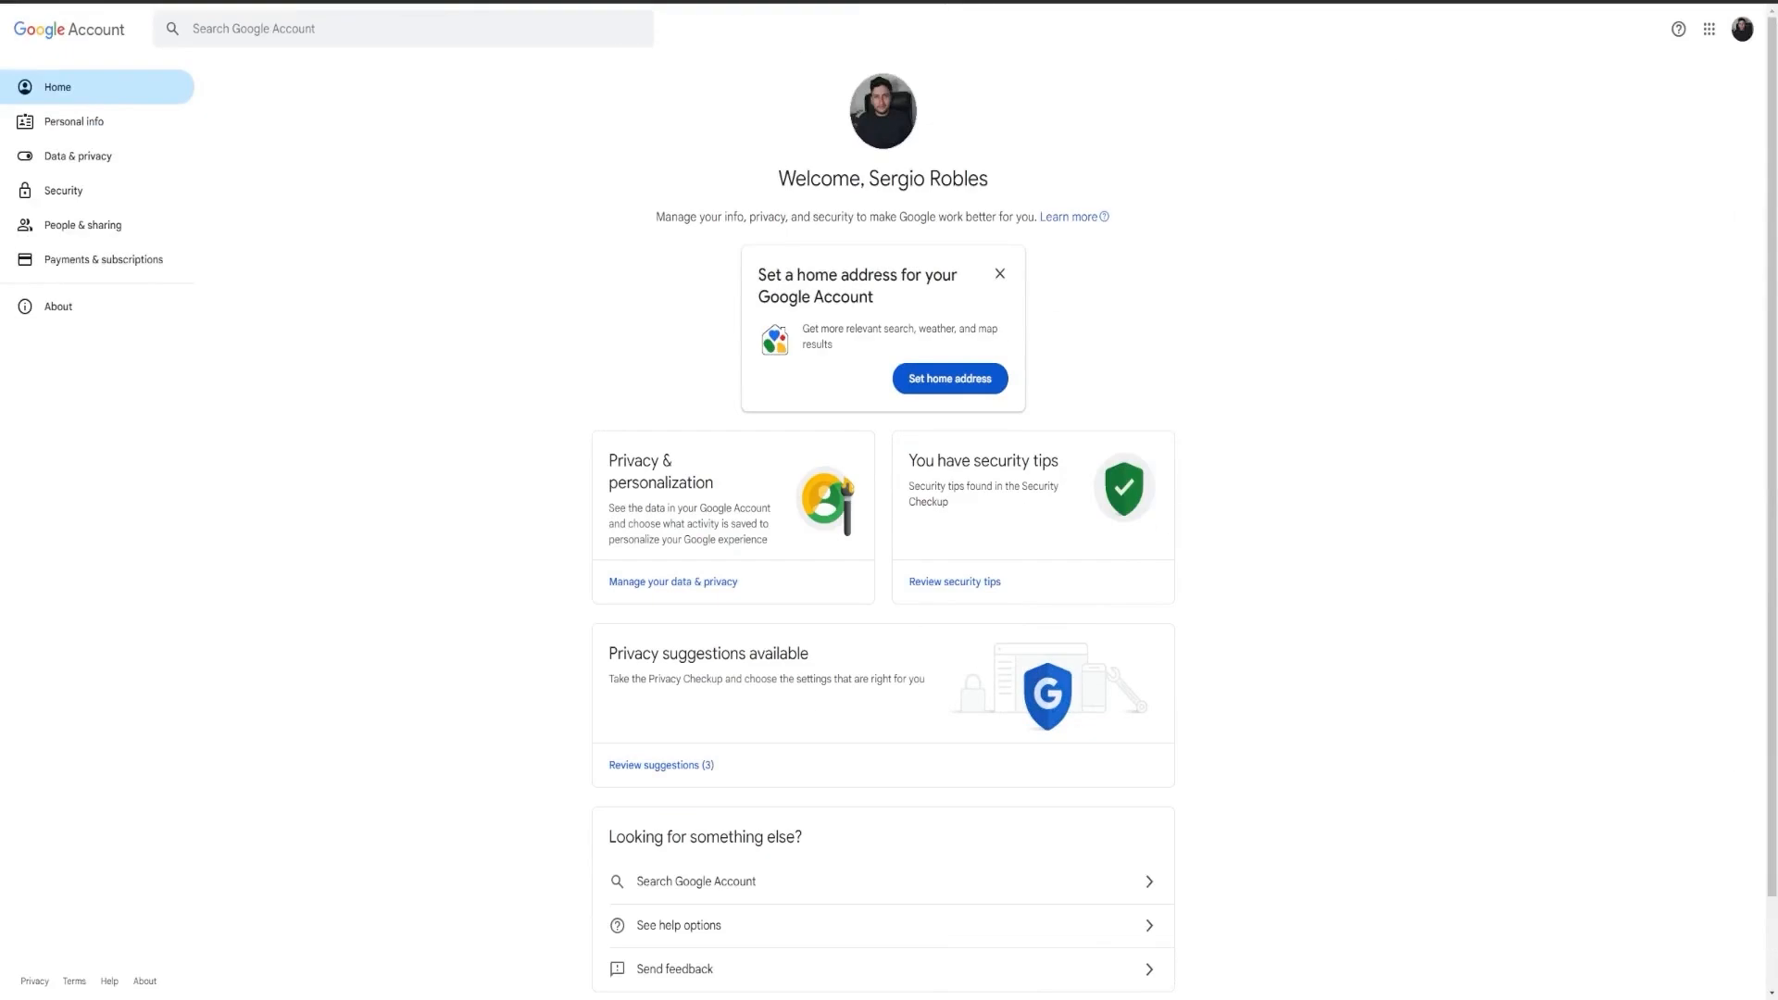
{"action": "left_click", "coordinate": [260, 31]}
{"action": "type", "text": "app paswords"}
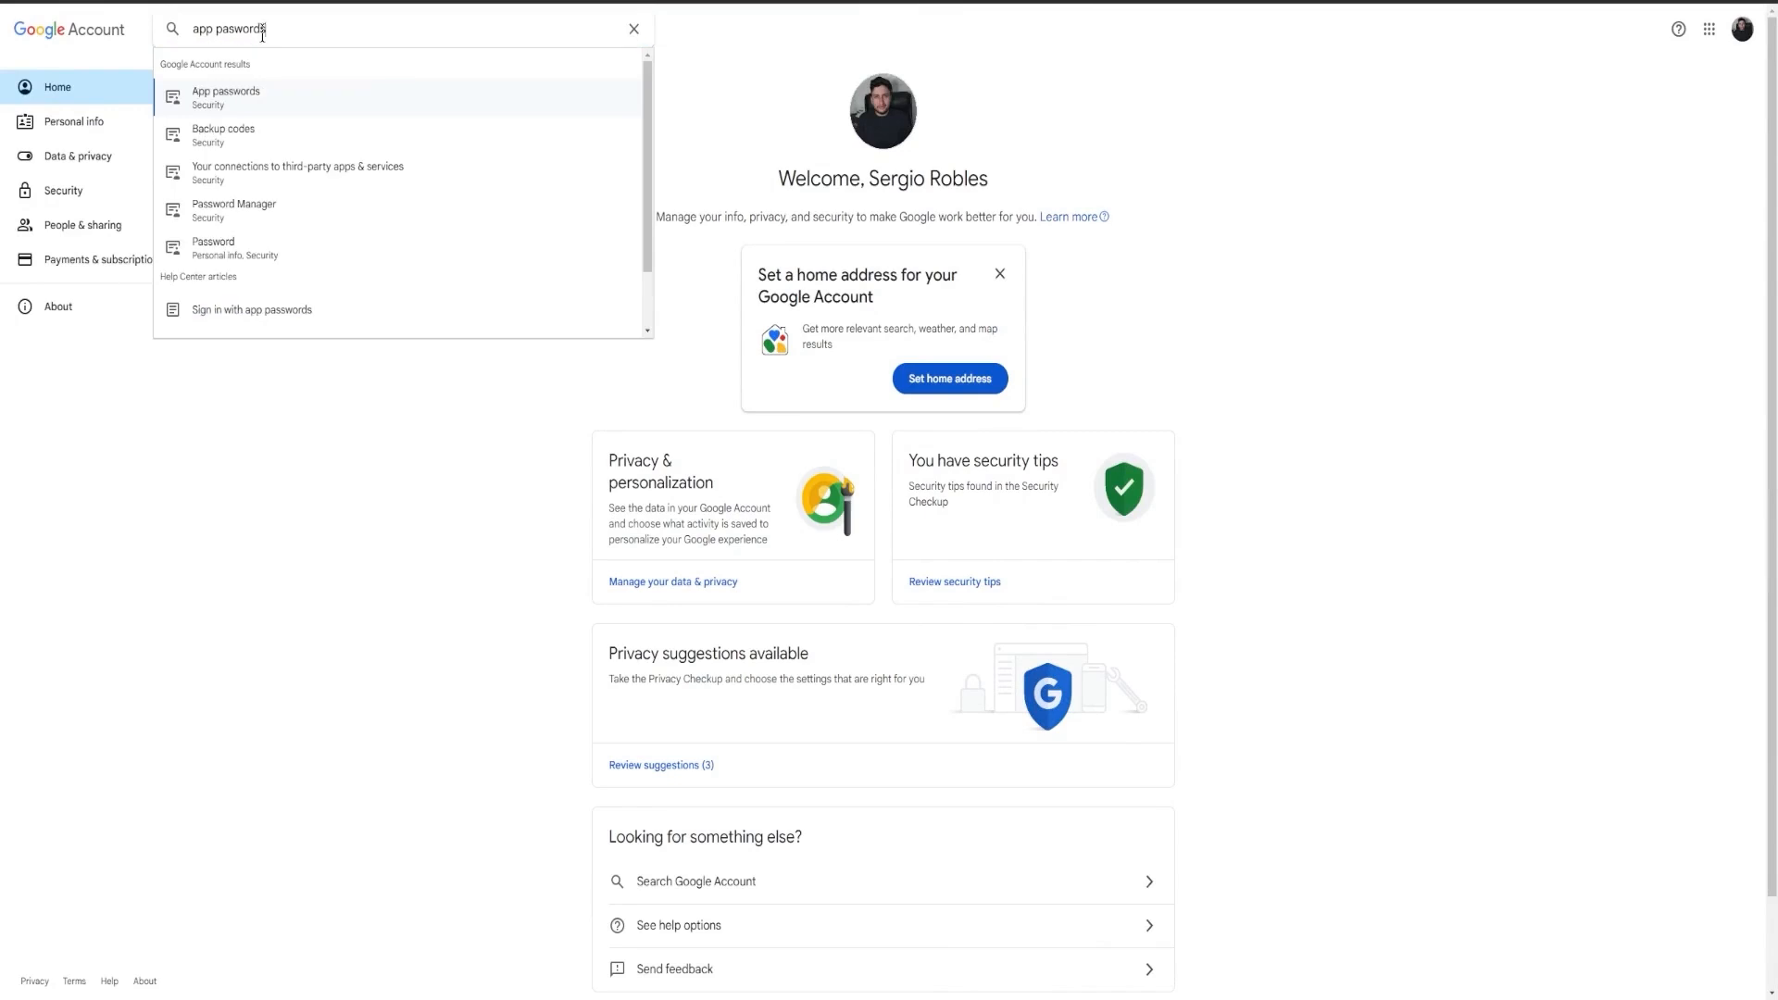
{"action": "left_click", "coordinate": [223, 104]}
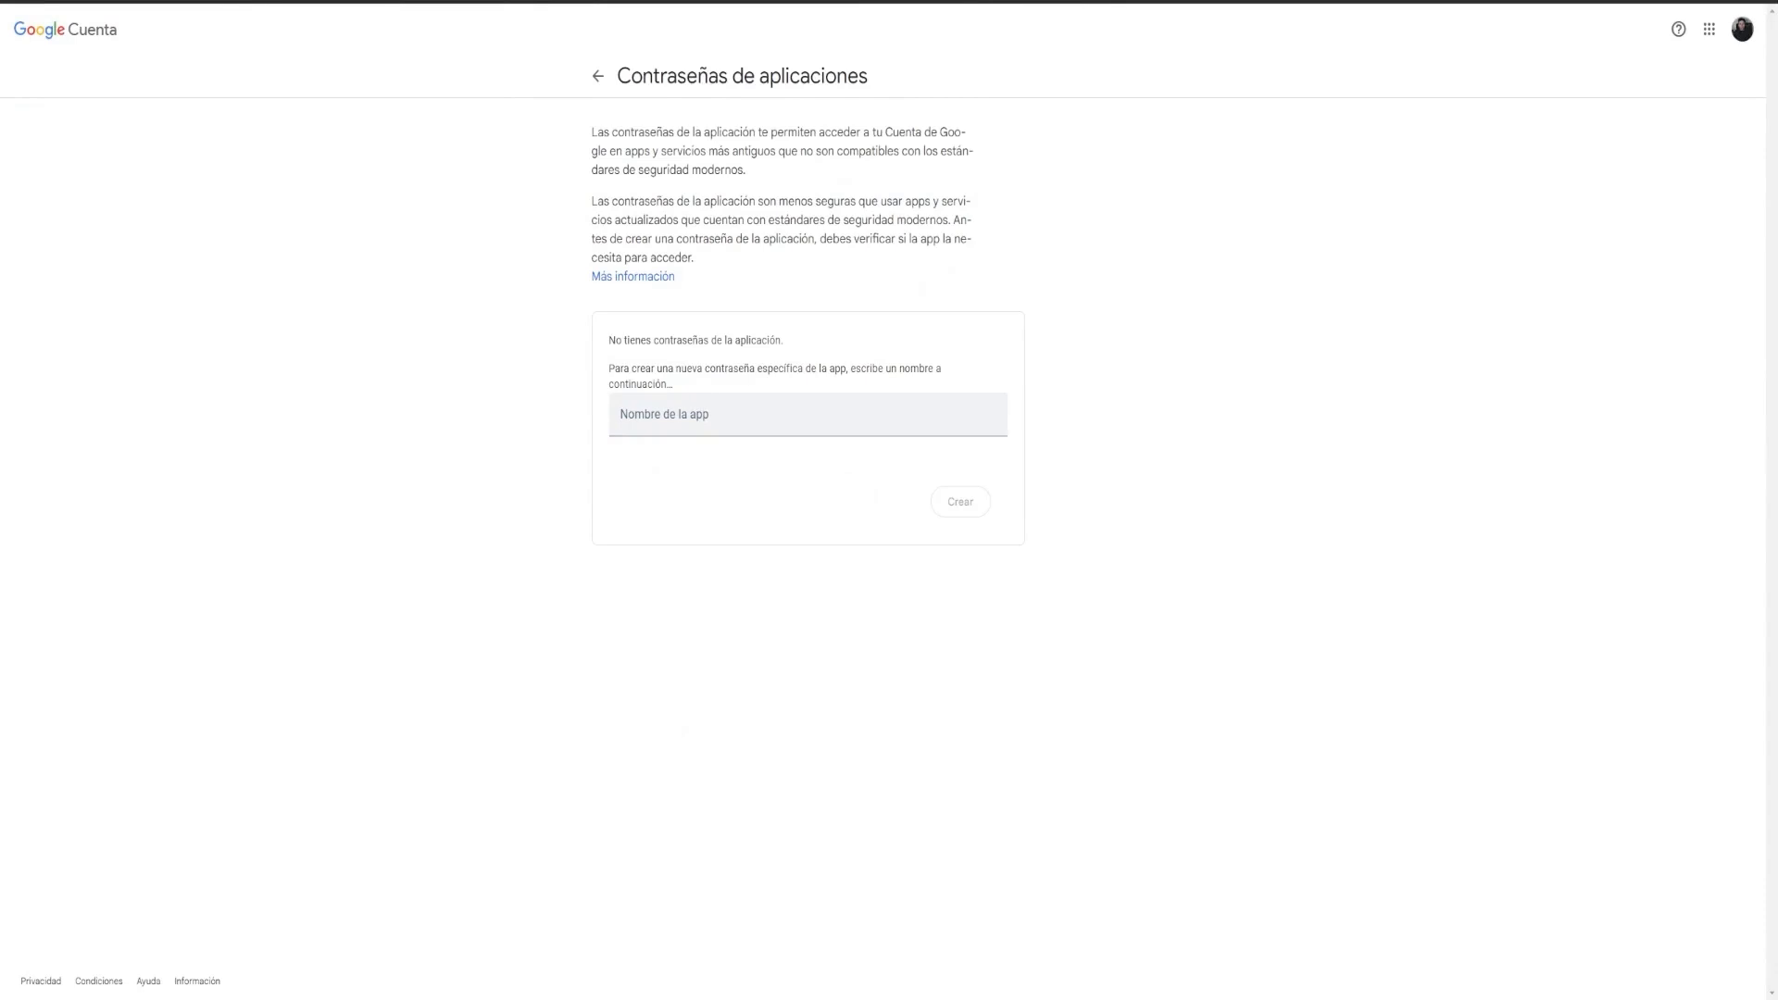
Step: Create an app password with the app name 'Mail'
{"action": "left_click", "coordinate": [731, 424]}
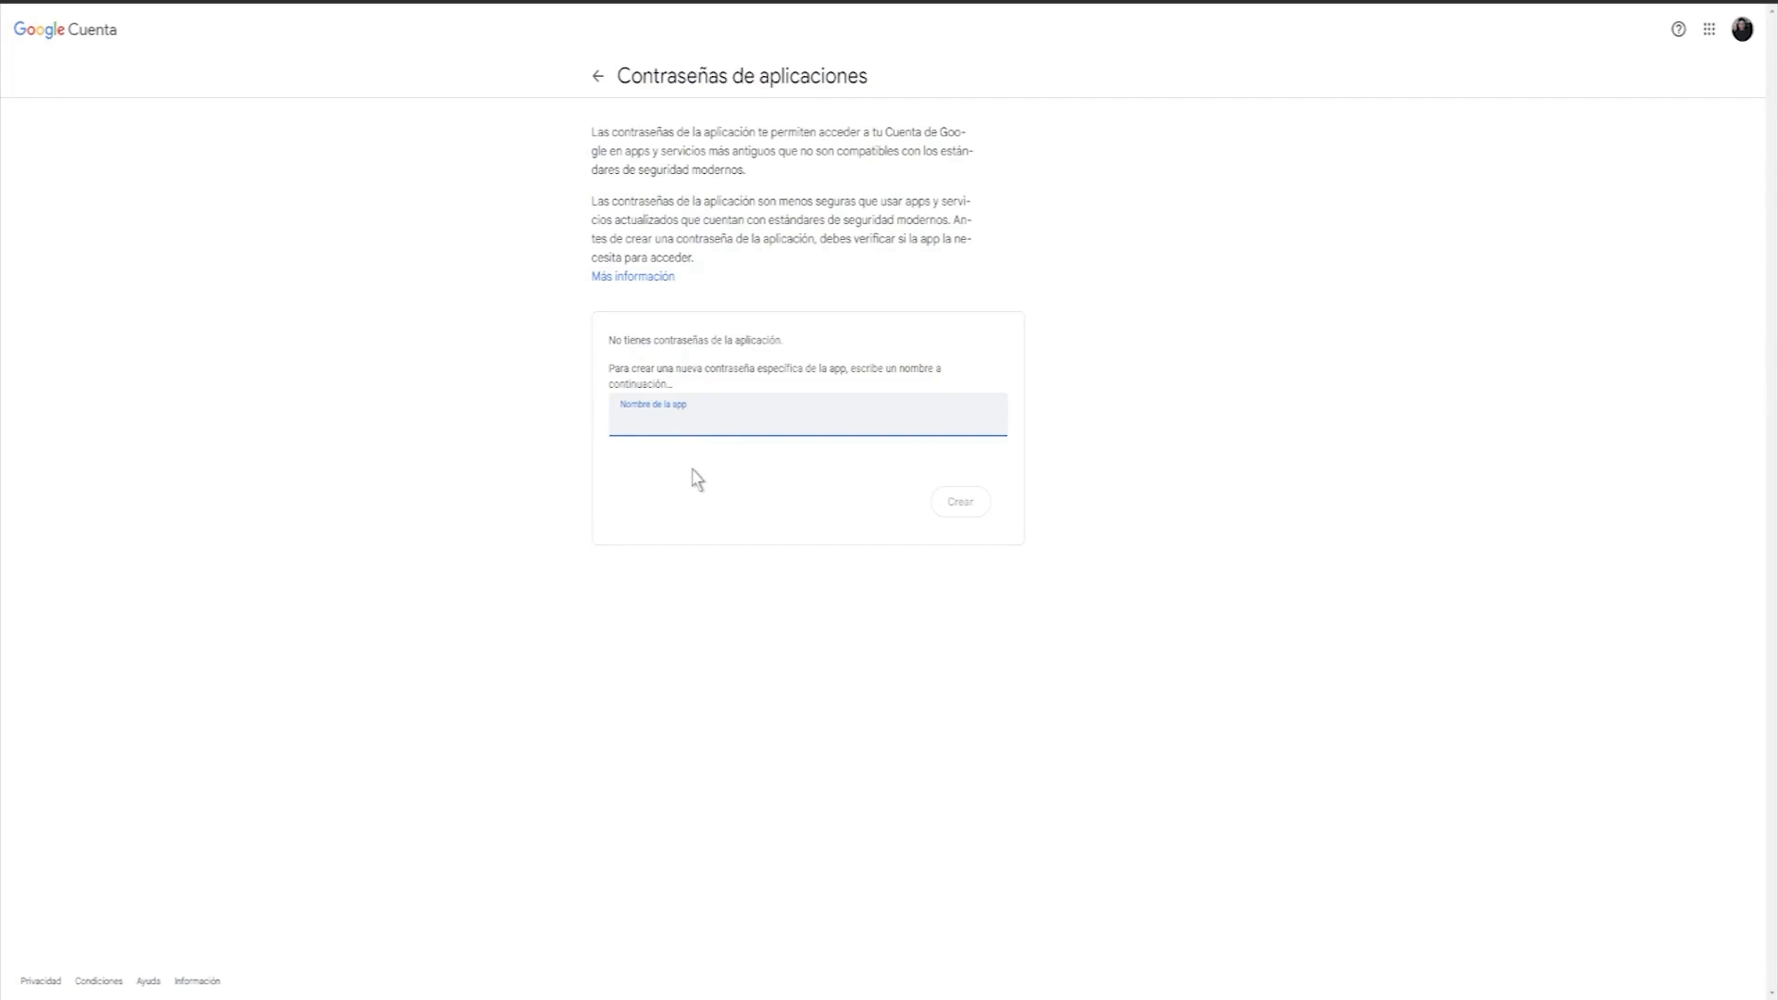
{"action": "type", "text": "C"}
{"action": "key", "text": "BackSpace"}
{"action": "key", "text": "BackSpace"}
{"action": "key", "text": "BackSpace"}
{"action": "key", "text": "BackSpace"}
{"action": "type", "text": "Mail"}
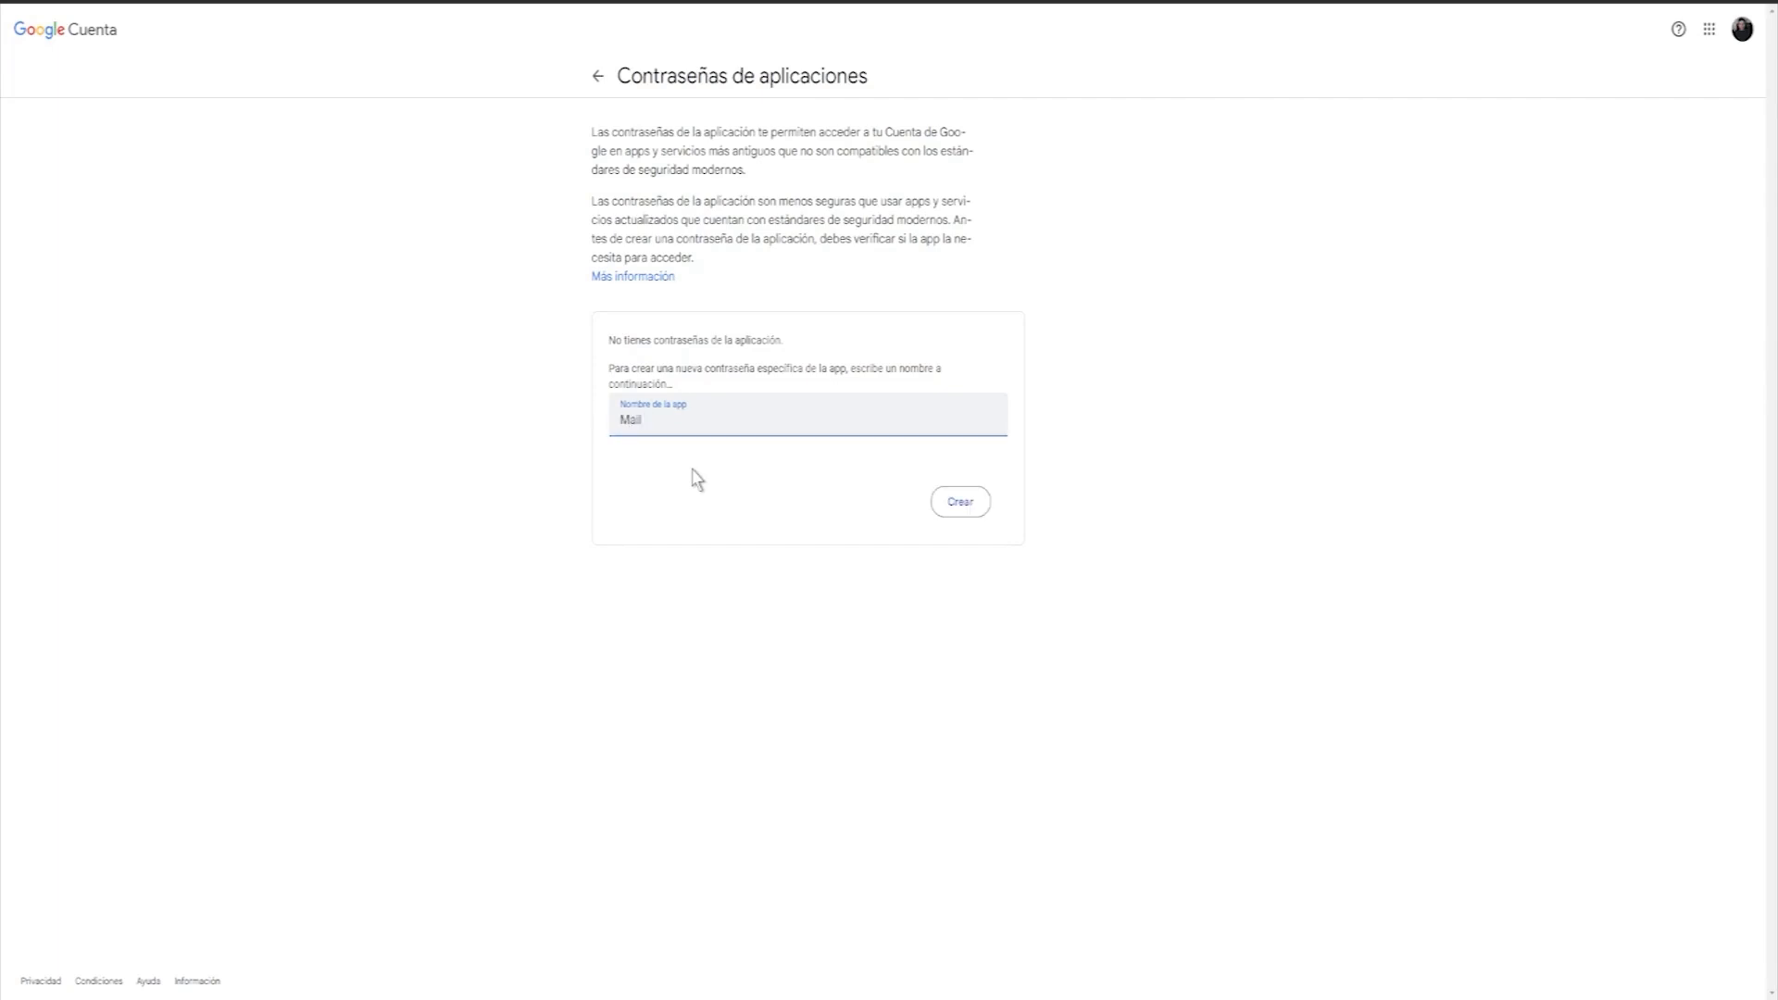
{"action": "left_click", "coordinate": [960, 501]}
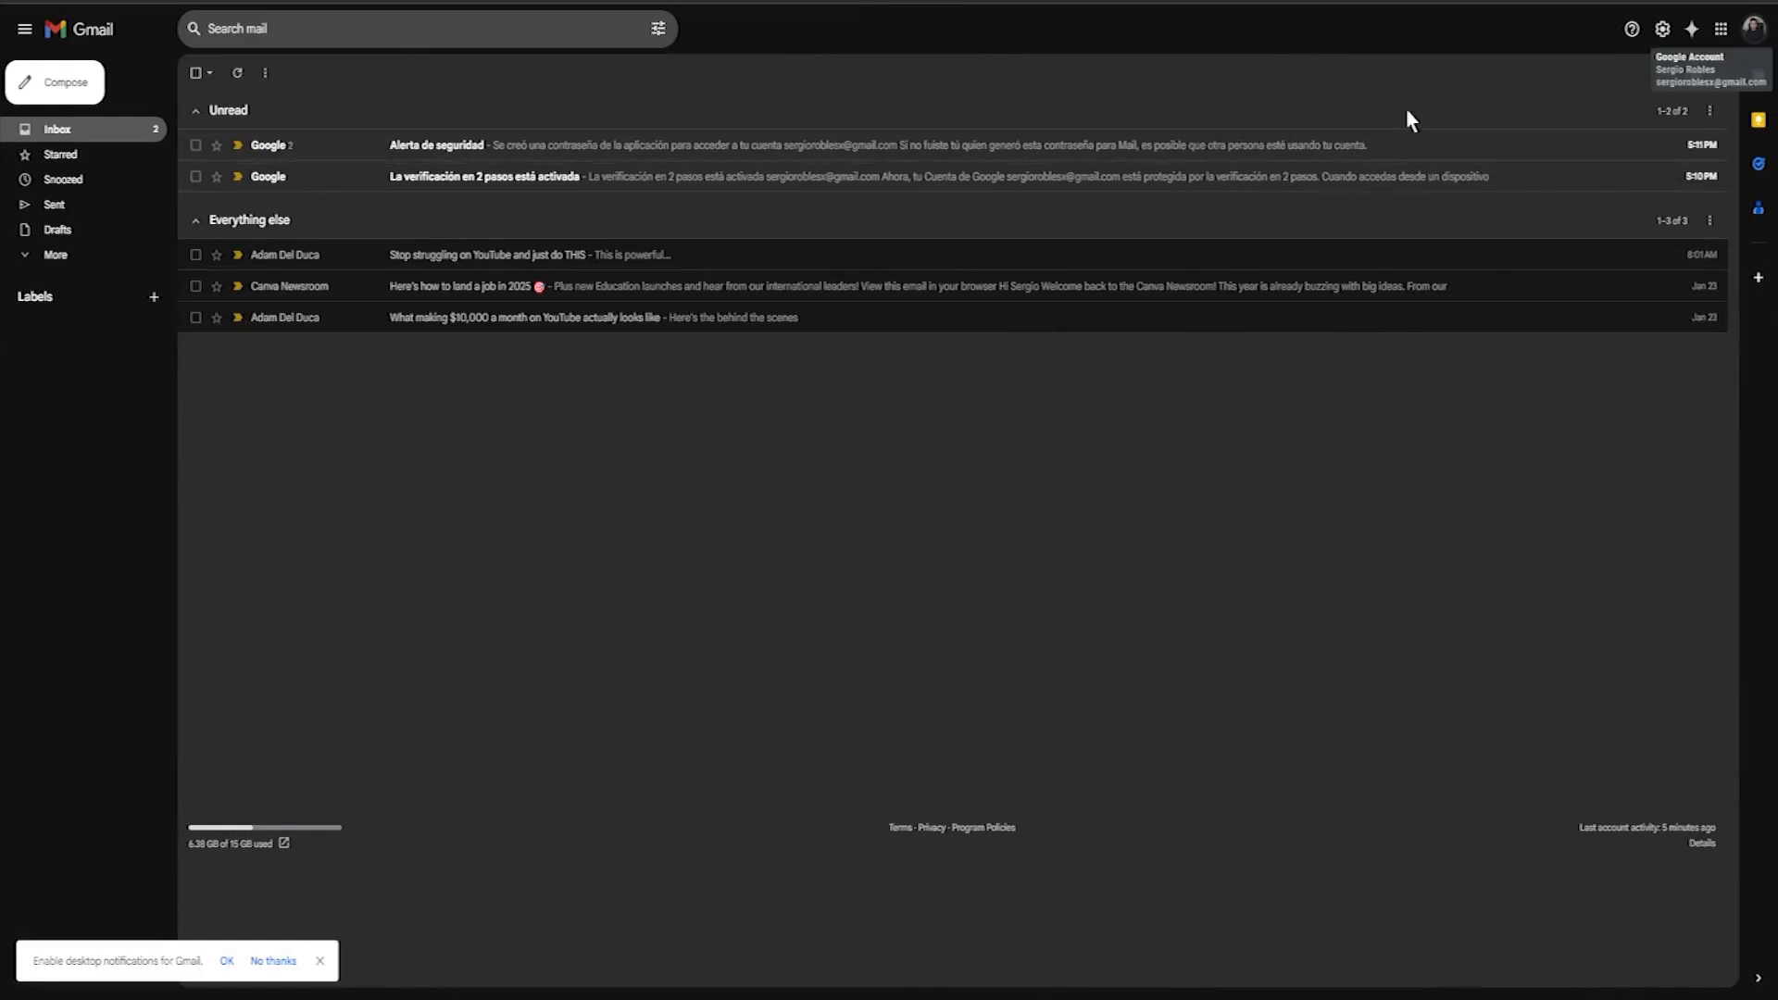
Step: Open See all settings and switch to the Accounts and Import tab showing Send mail as
{"action": "left_click", "coordinate": [1663, 30]}
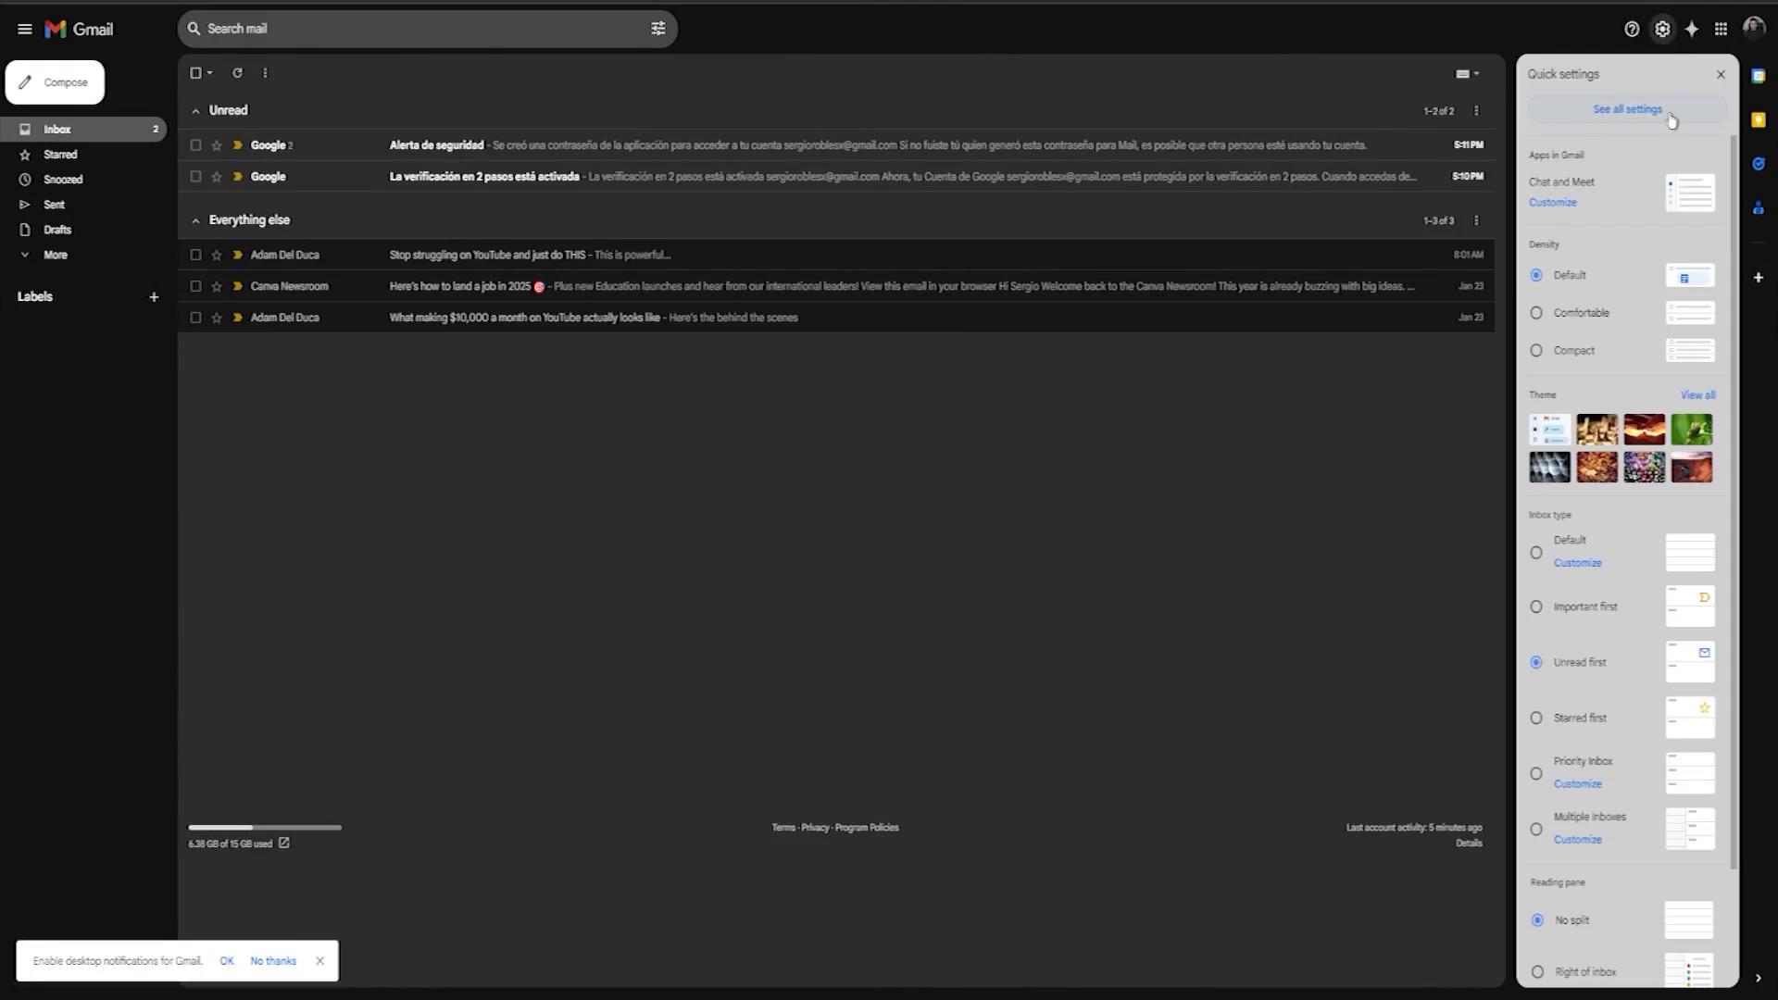
{"action": "left_click", "coordinate": [1615, 117]}
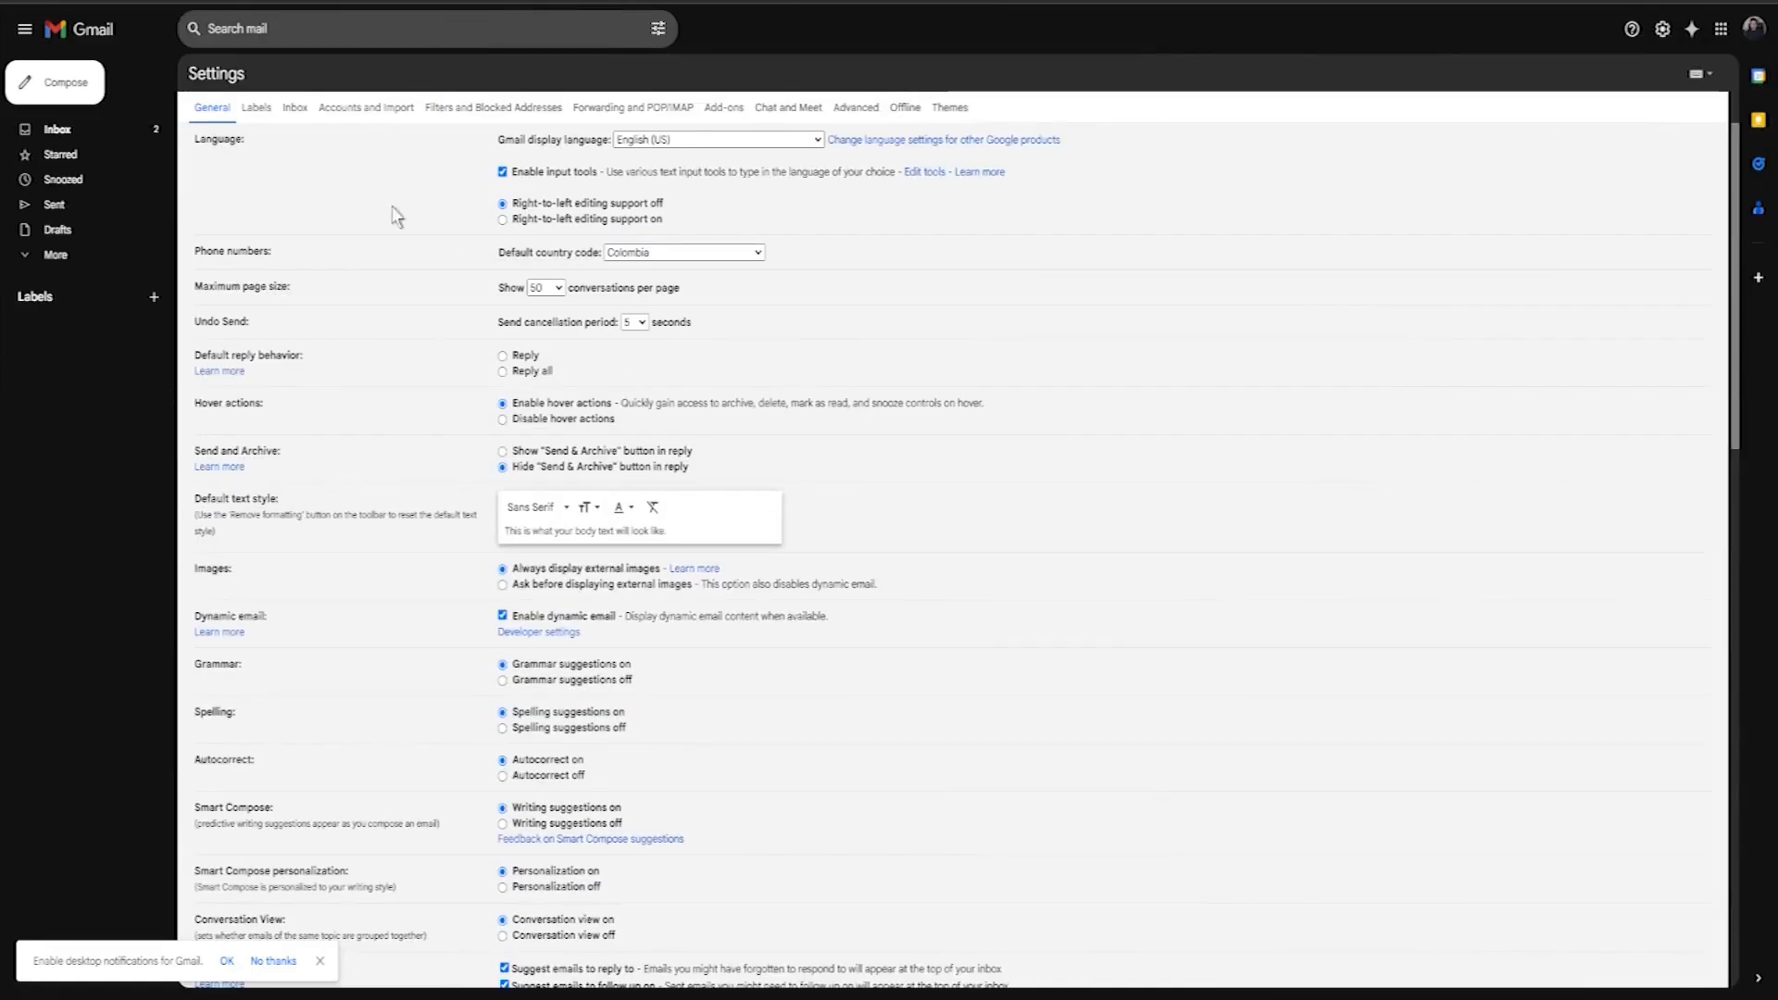
{"action": "left_click", "coordinate": [368, 113]}
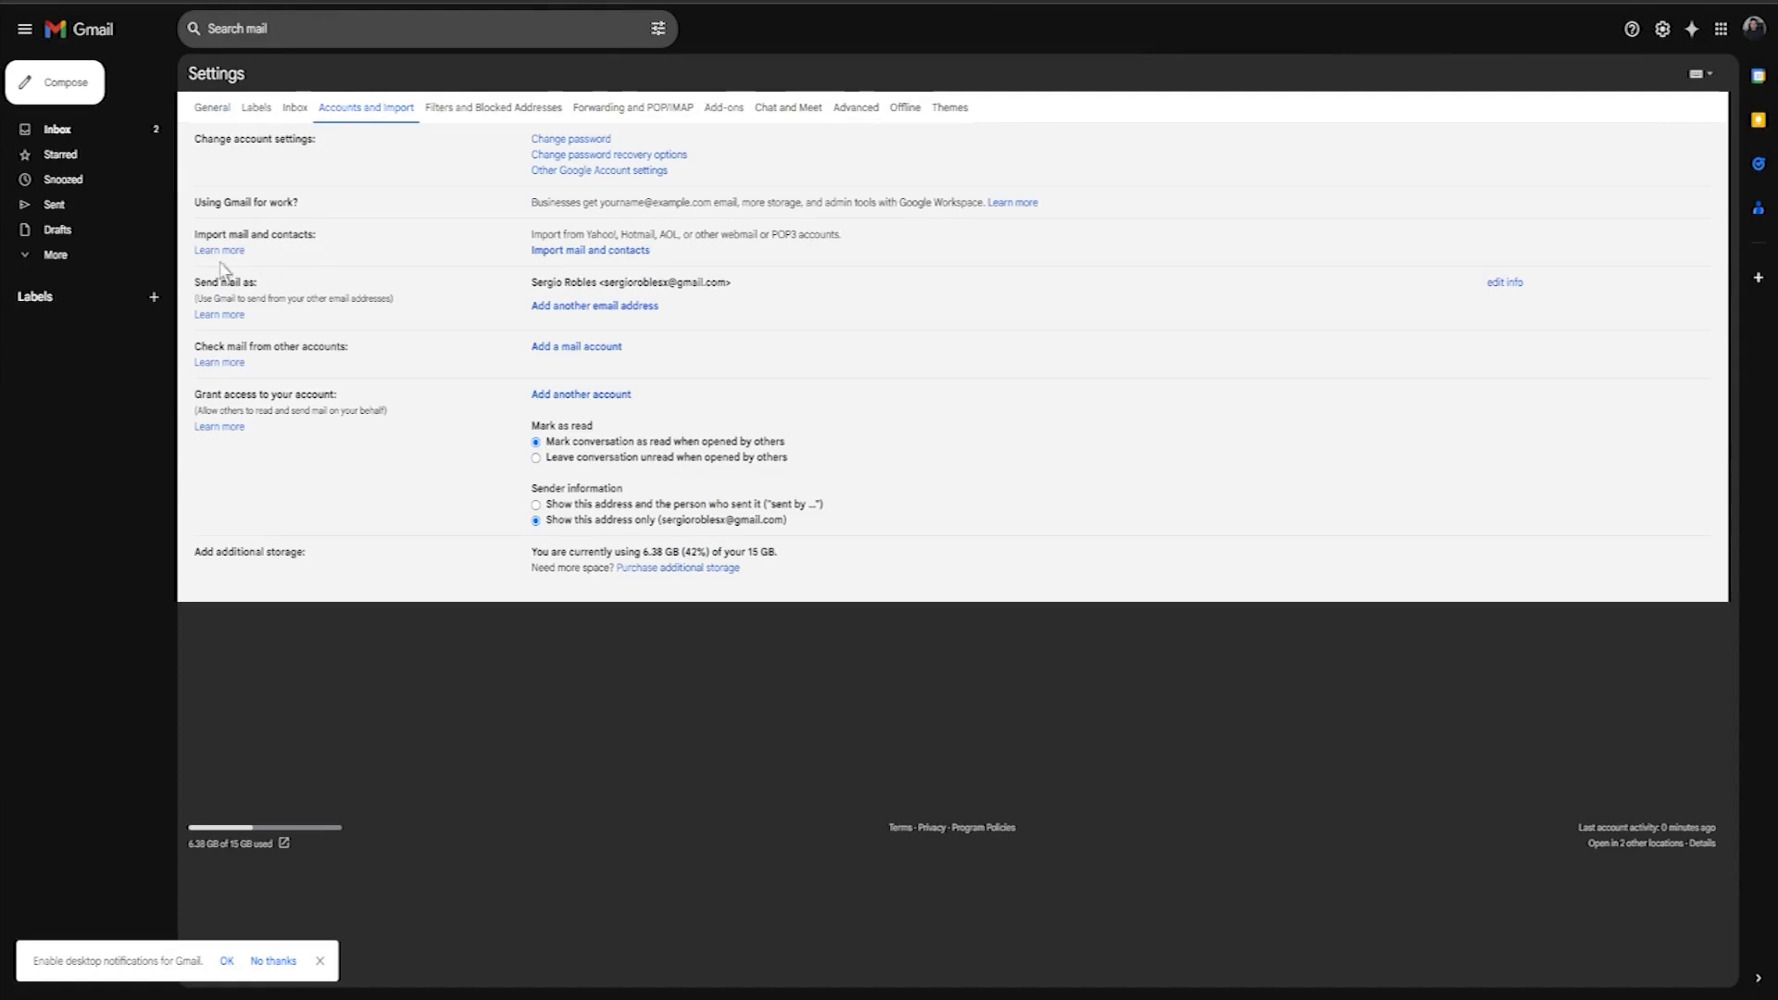
{"action": "left_click_drag", "start_coordinate": [198, 283], "coordinate": [271, 288]}
{"action": "left_click", "coordinate": [403, 290]}
Step: Copy the Gmail account username from the account panel, then go back to the inbox
{"action": "left_click", "coordinate": [1755, 32]}
{"action": "left_click_drag", "start_coordinate": [1626, 77], "coordinate": [1563, 78]}
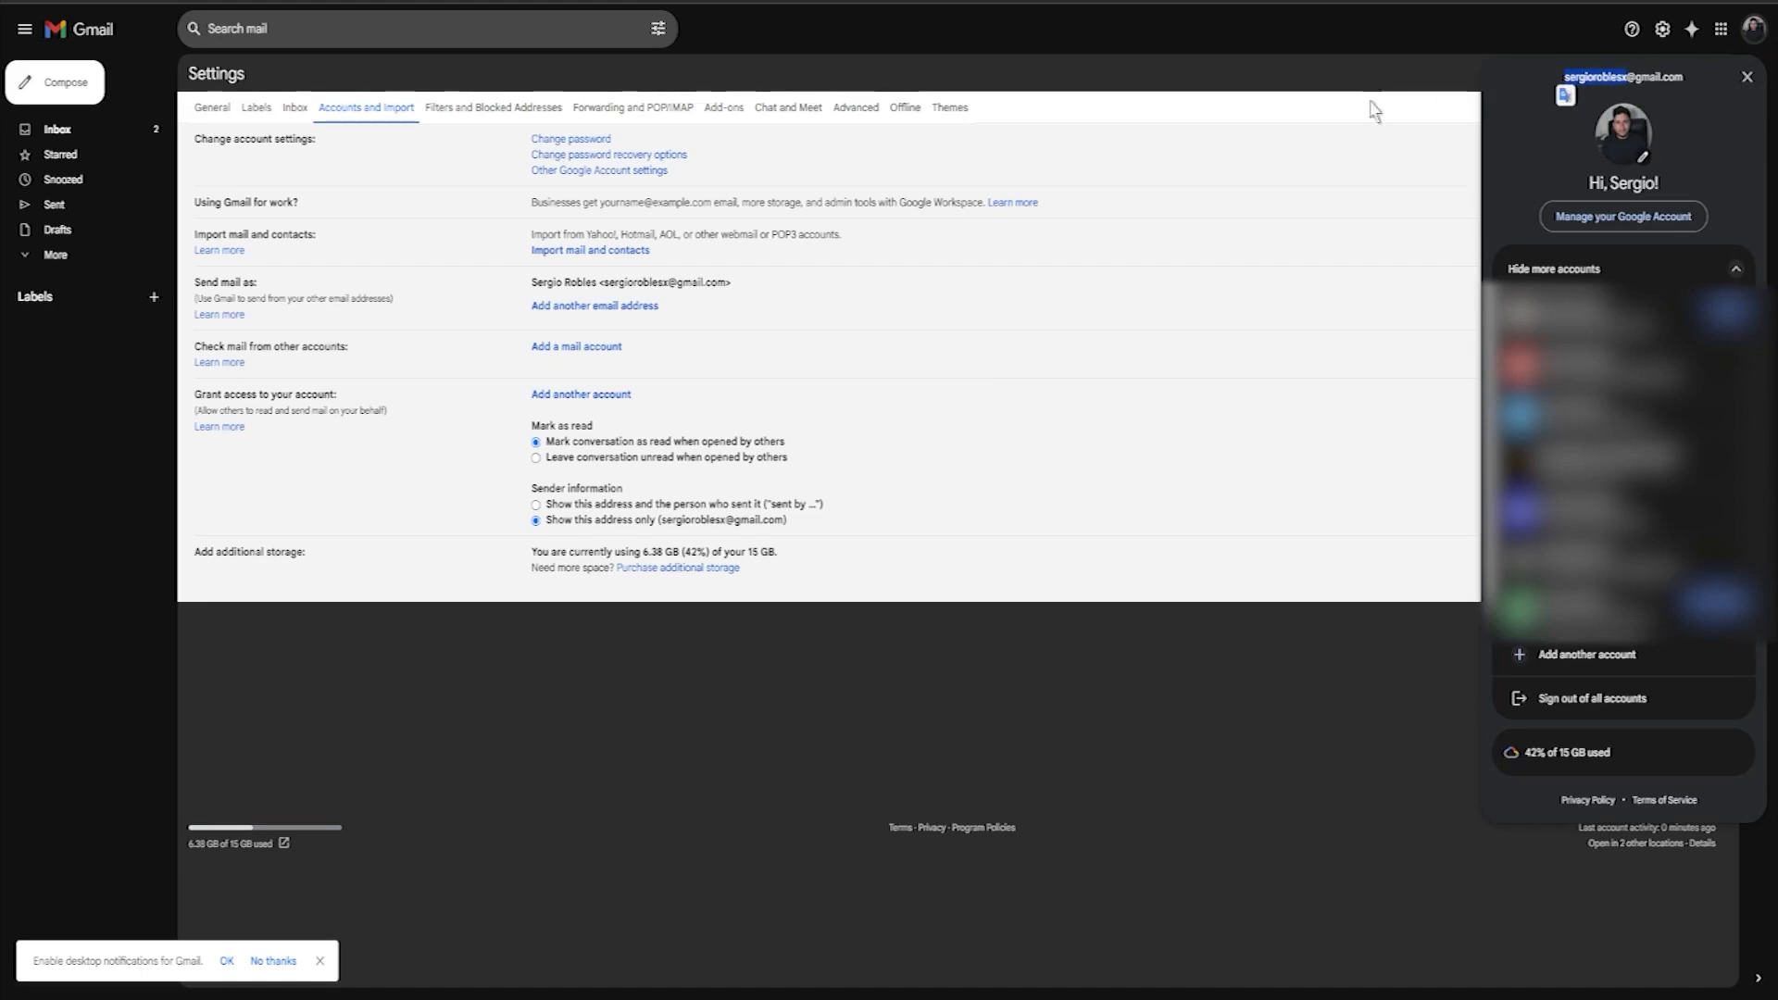
{"action": "left_click", "coordinate": [822, 494]}
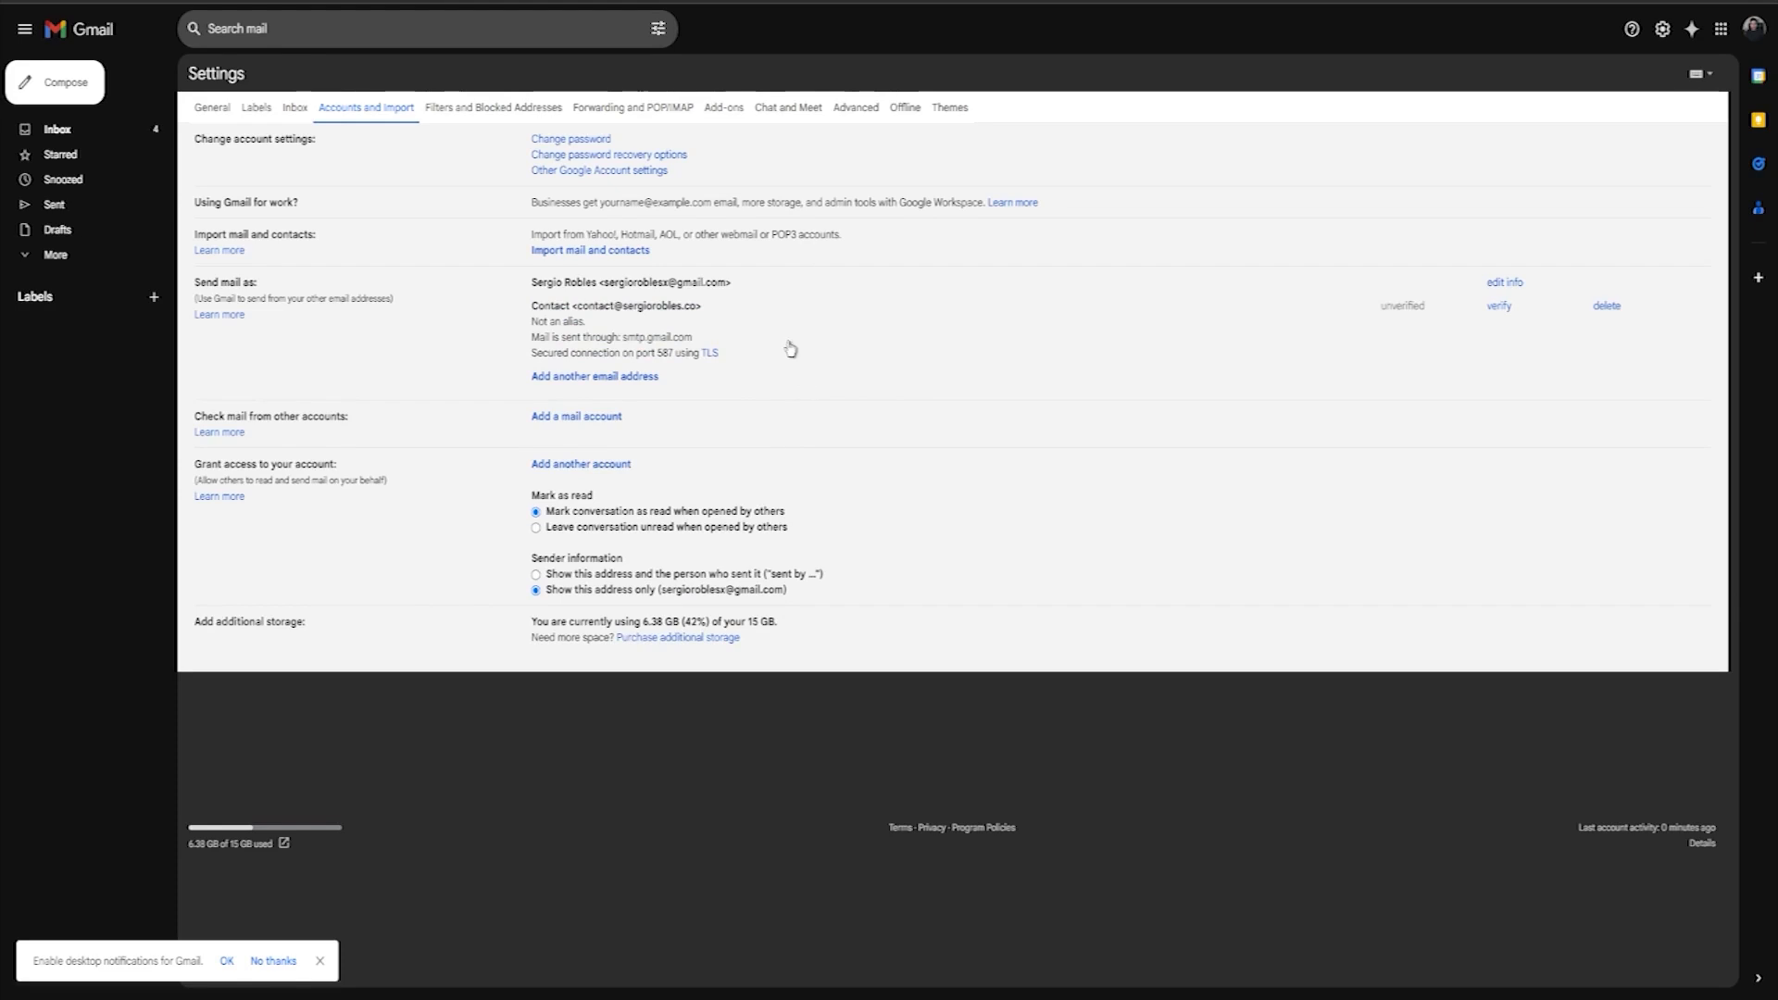
{"action": "left_click", "coordinate": [57, 128]}
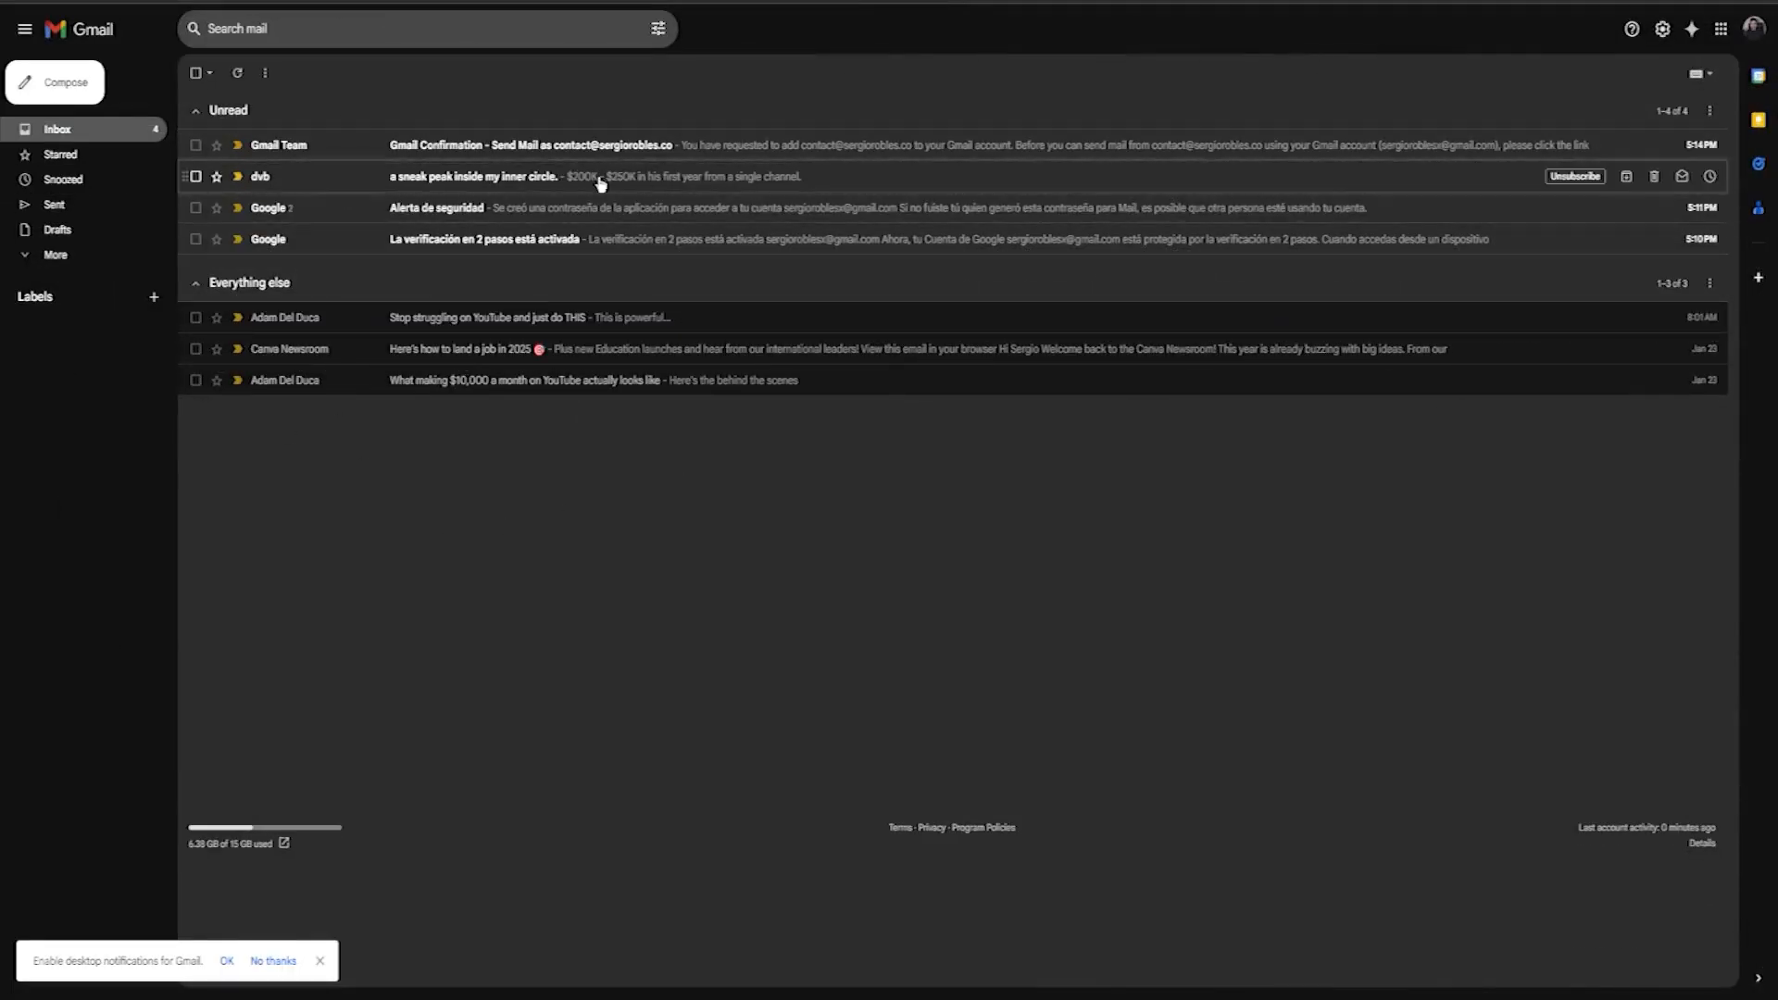
Step: Confirm the send-as request through the Gmail confirmation email's link, then reload Gmail
{"action": "left_click", "coordinate": [478, 151]}
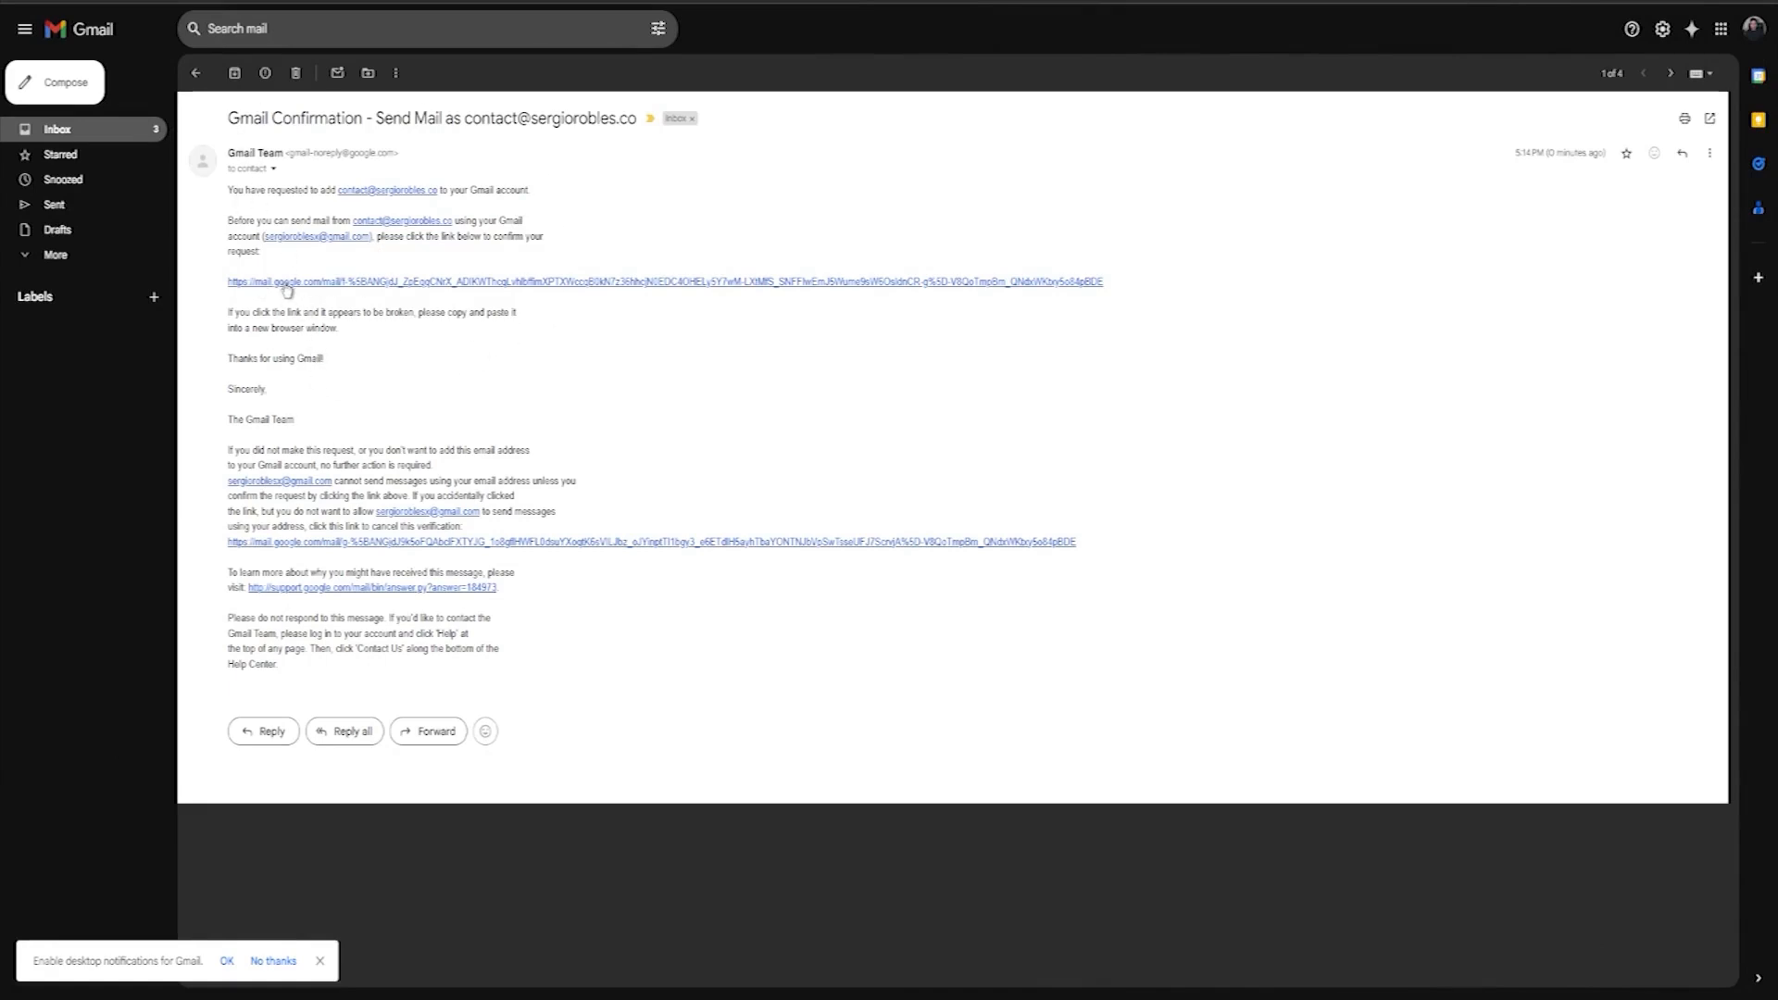
{"action": "left_click", "coordinate": [350, 281]}
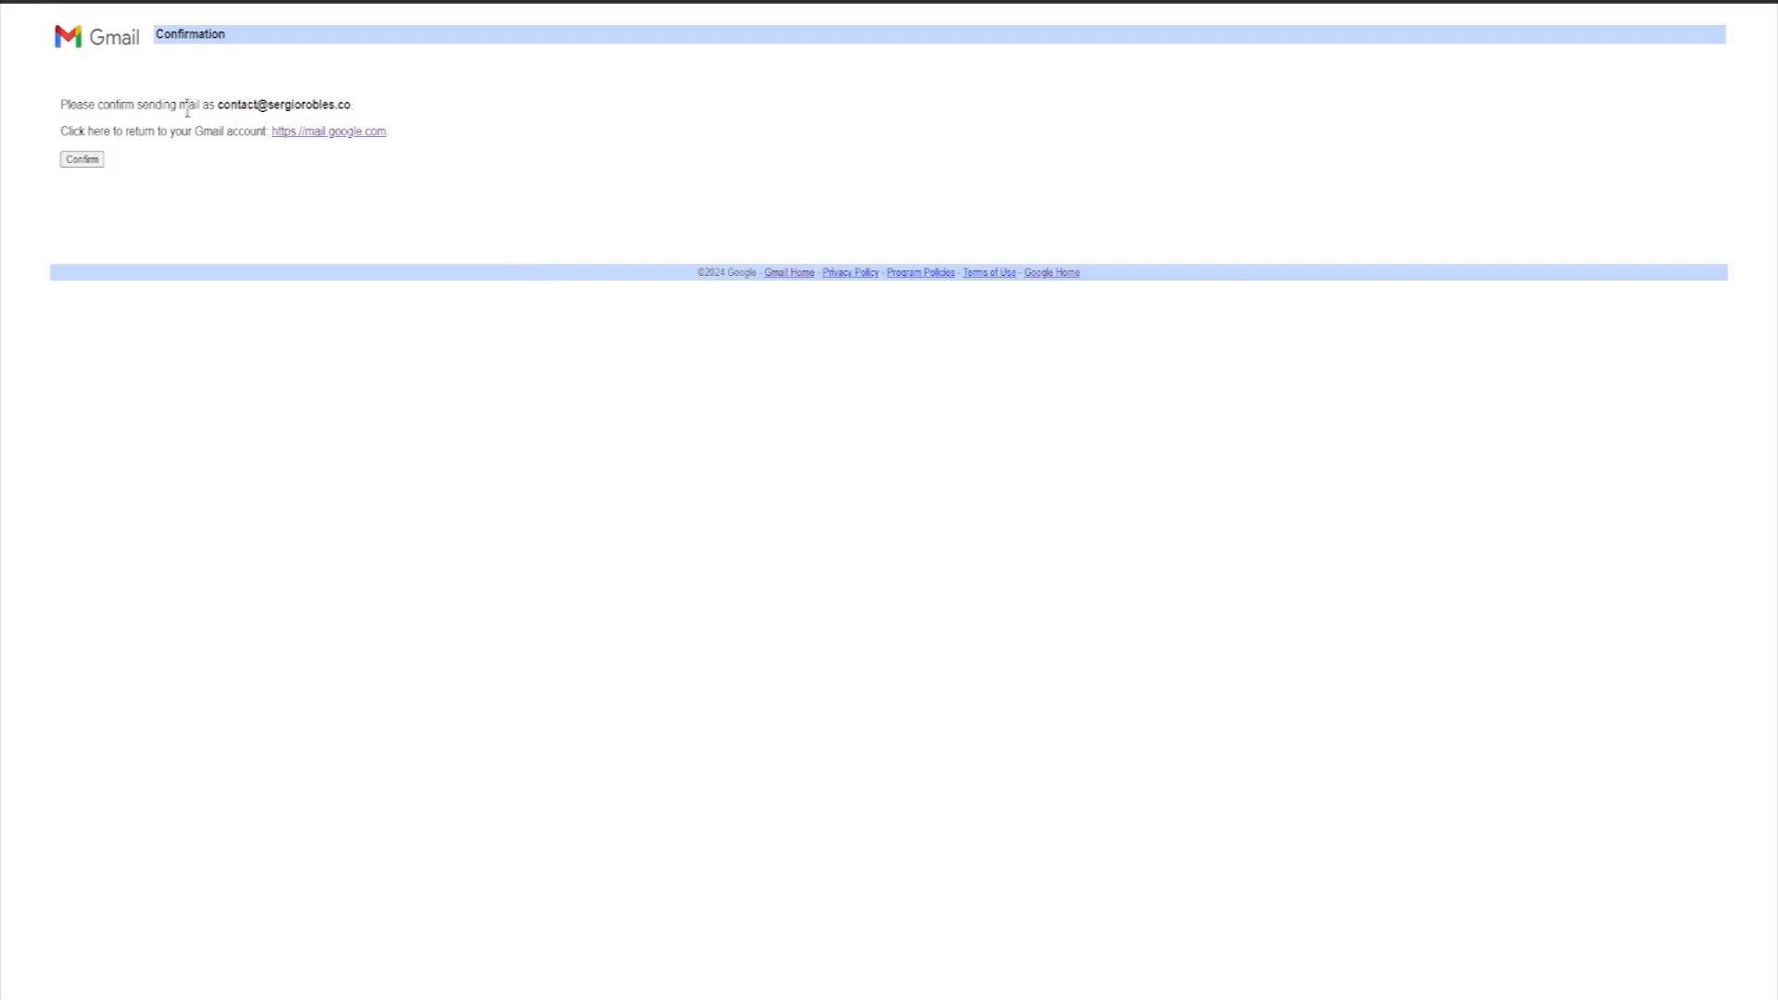
{"action": "left_click", "coordinate": [90, 162]}
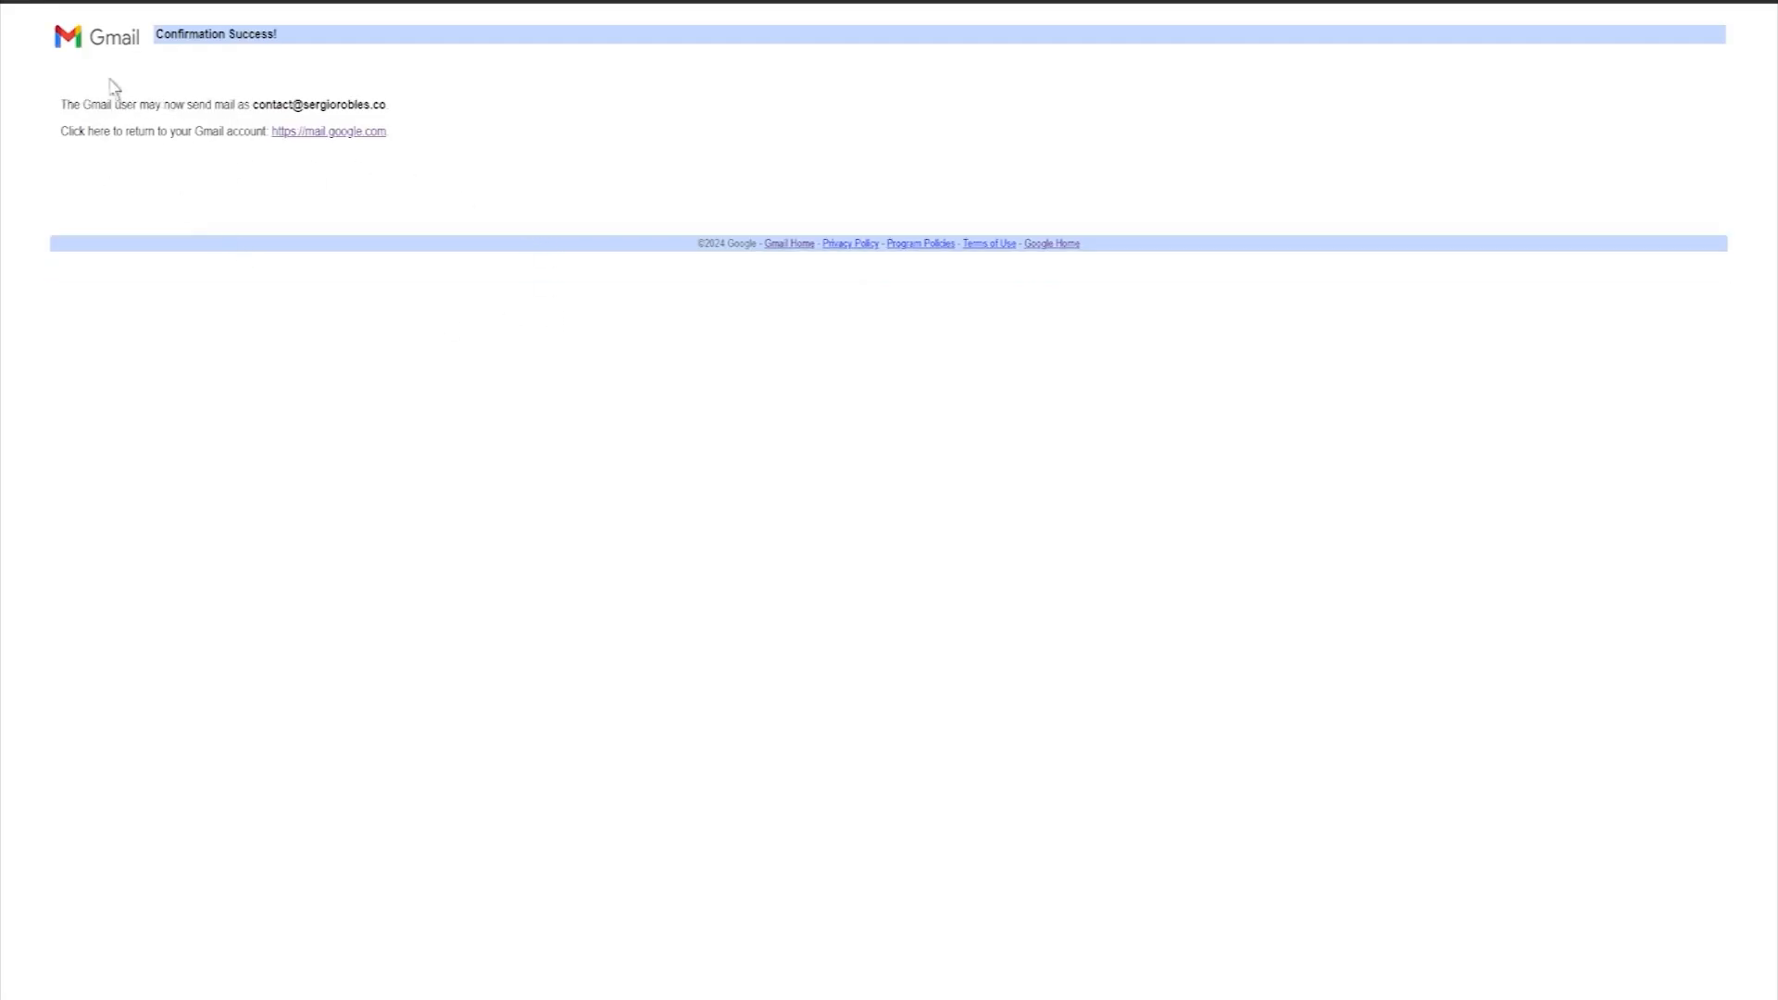
{"action": "left_click", "coordinate": [440, 2]}
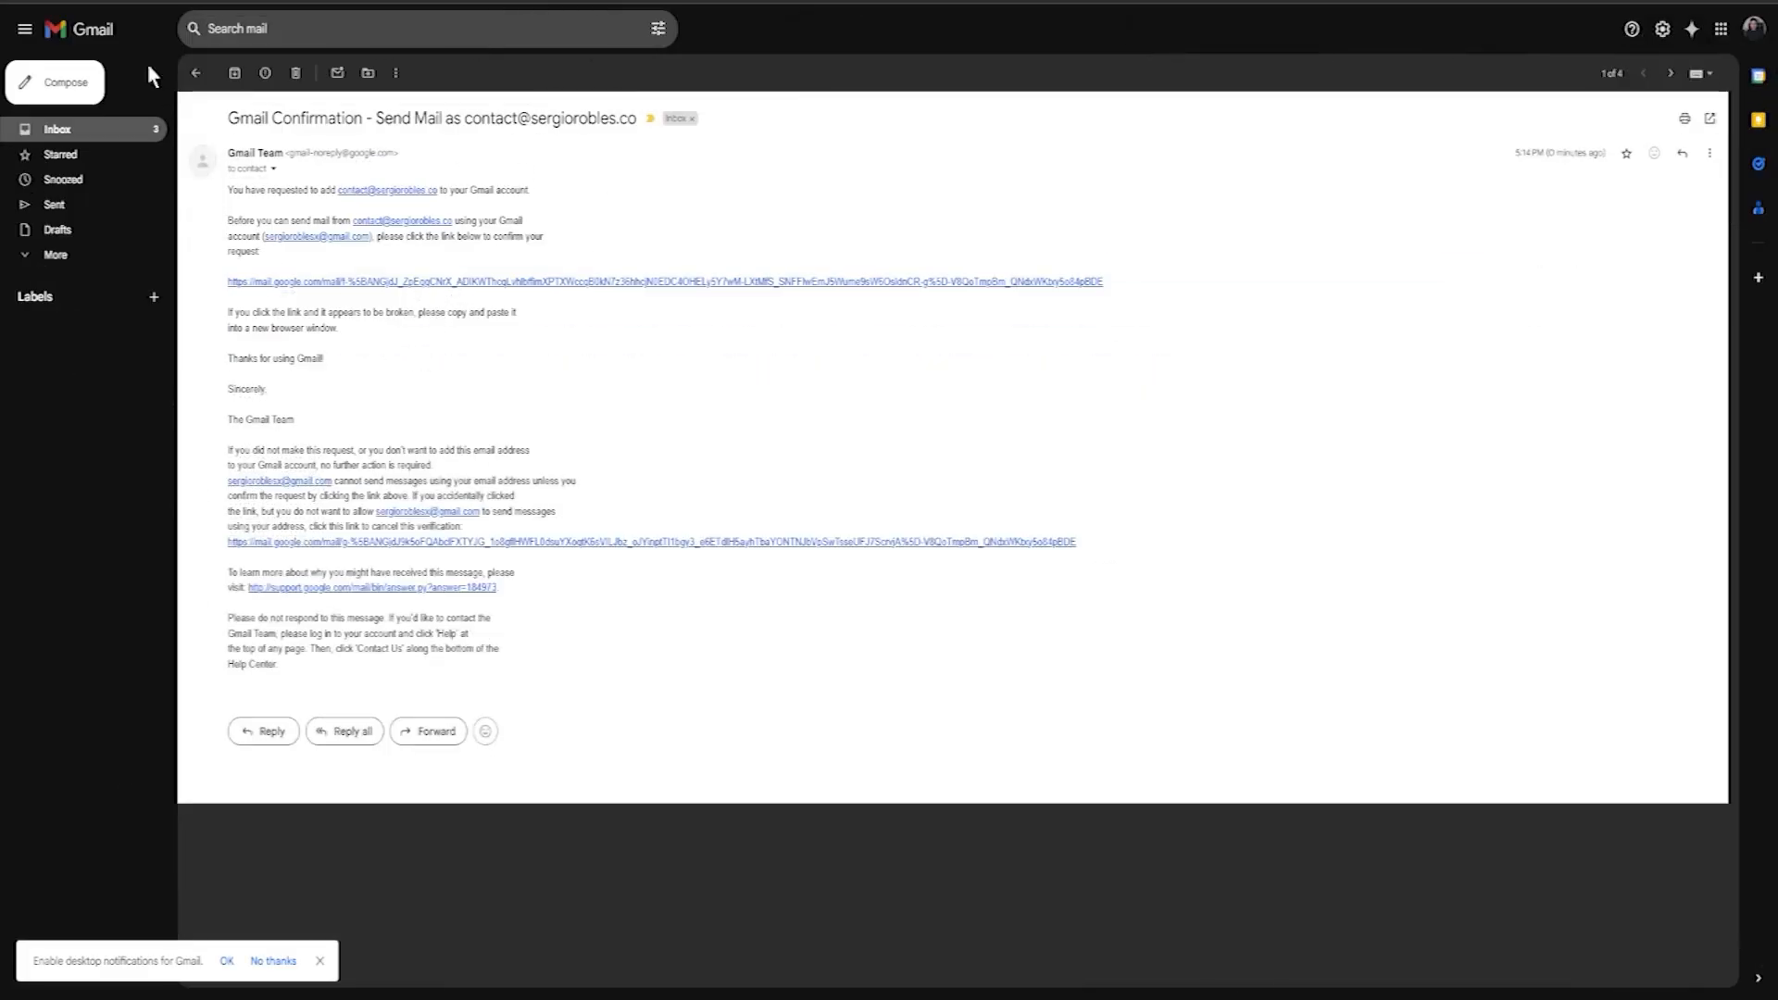
{"action": "left_click", "coordinate": [98, 2]}
Step: Compose a new message and set its From address to Contact
{"action": "left_click", "coordinate": [66, 85]}
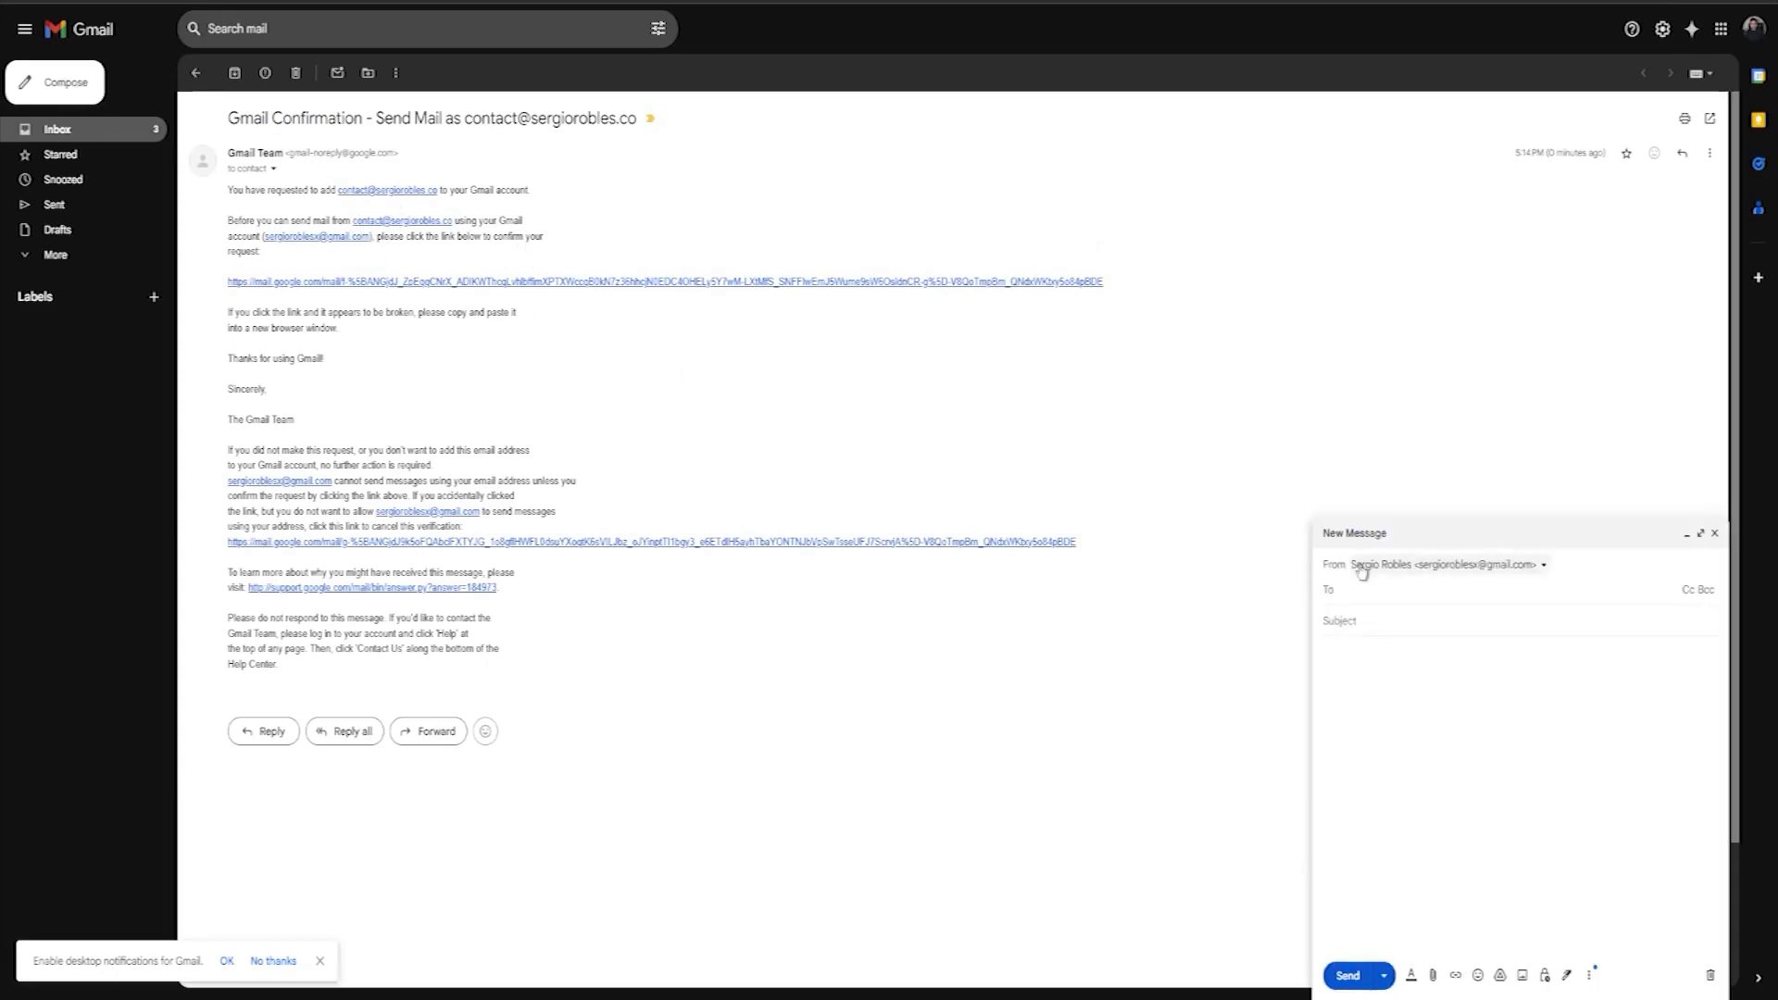
{"action": "left_click", "coordinate": [1470, 571]}
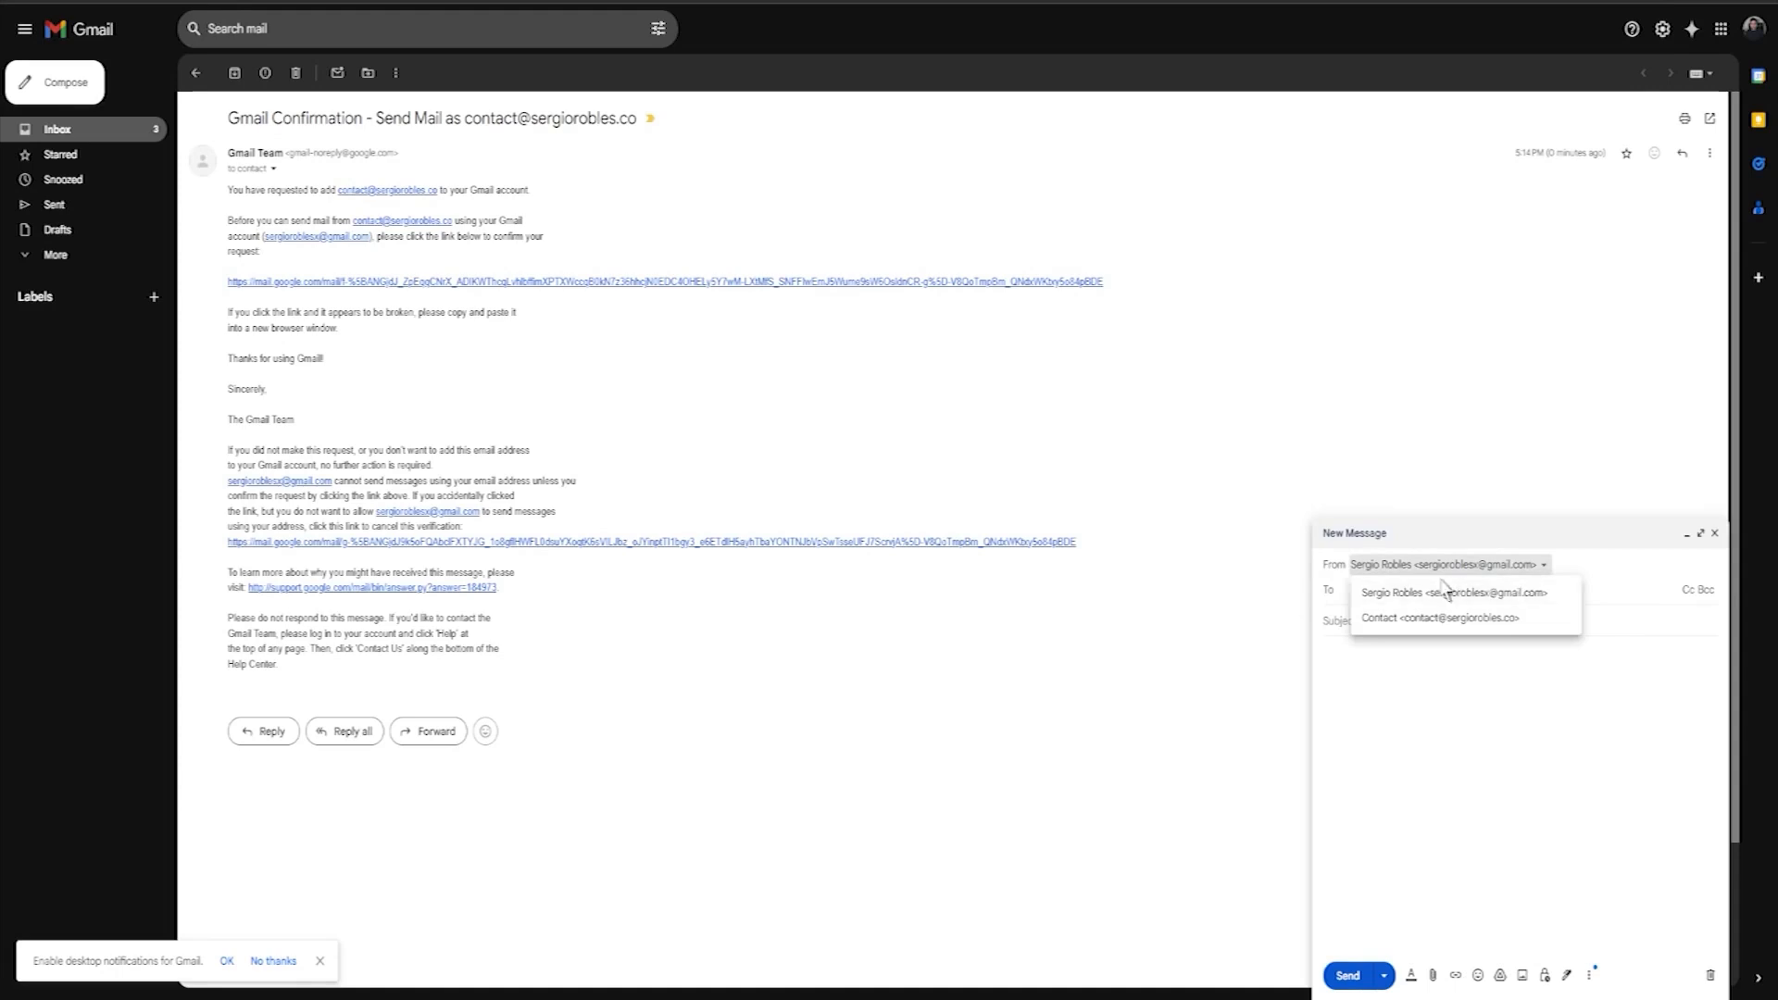
{"action": "left_click", "coordinate": [1417, 618]}
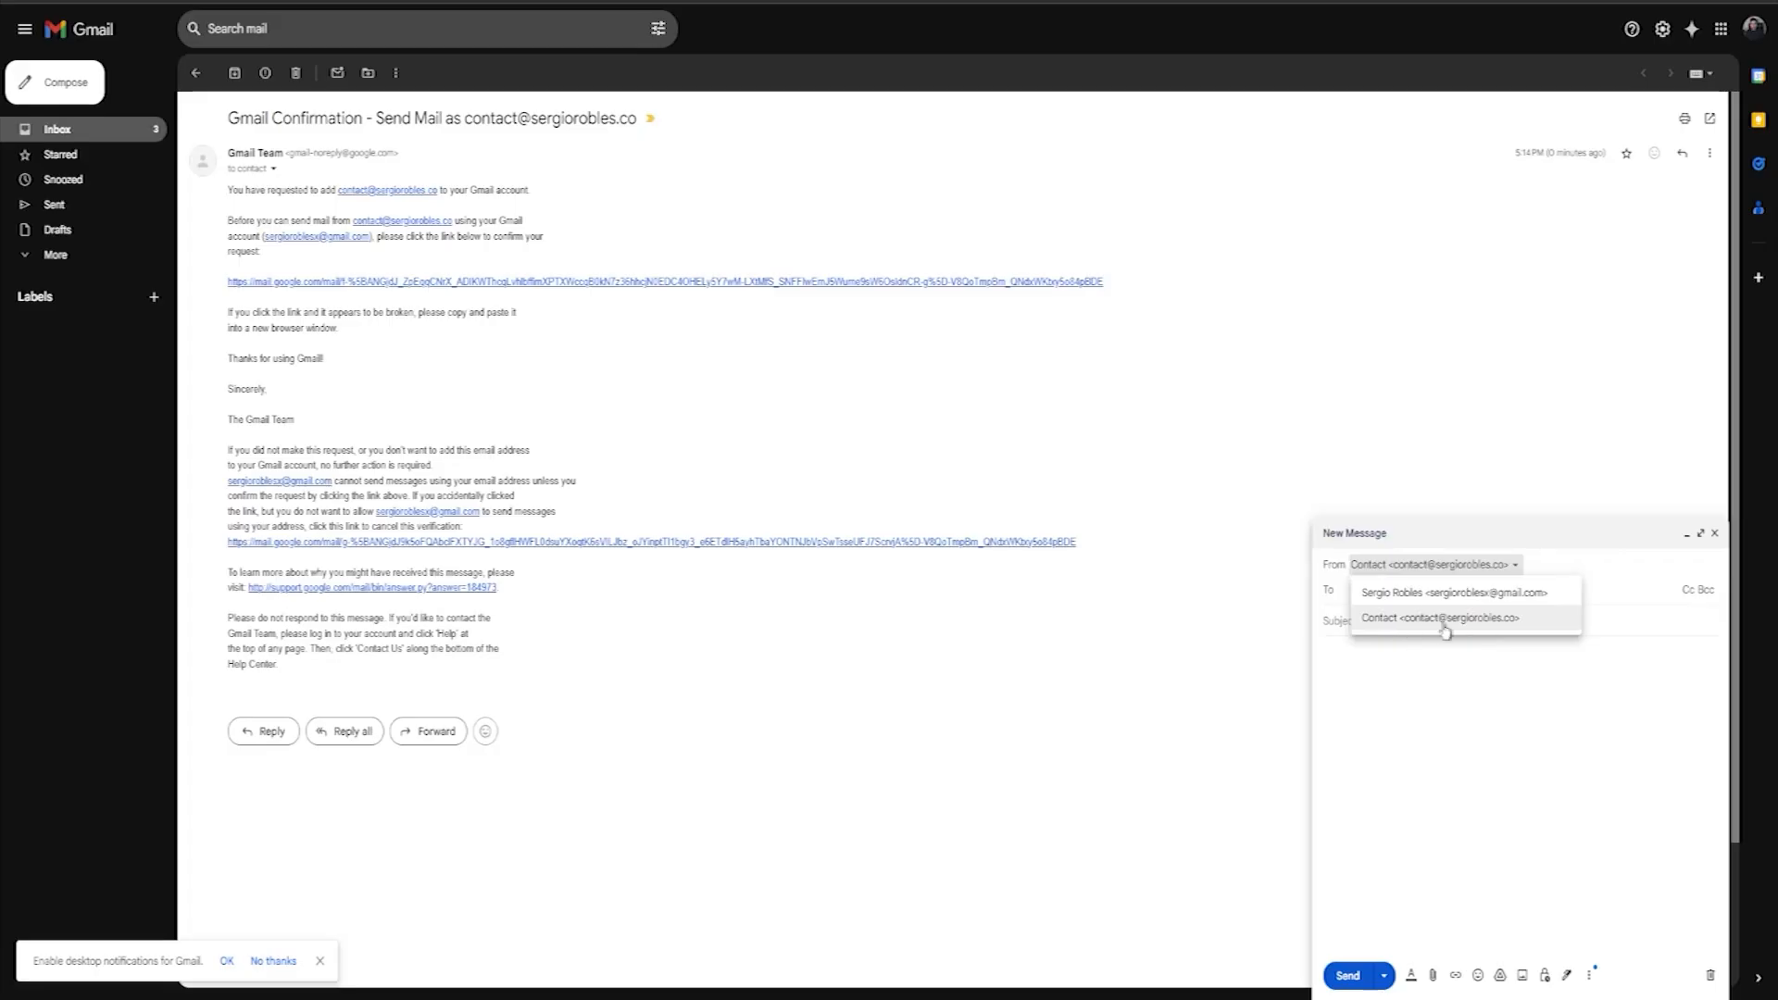
{"action": "left_click", "coordinate": [1446, 621]}
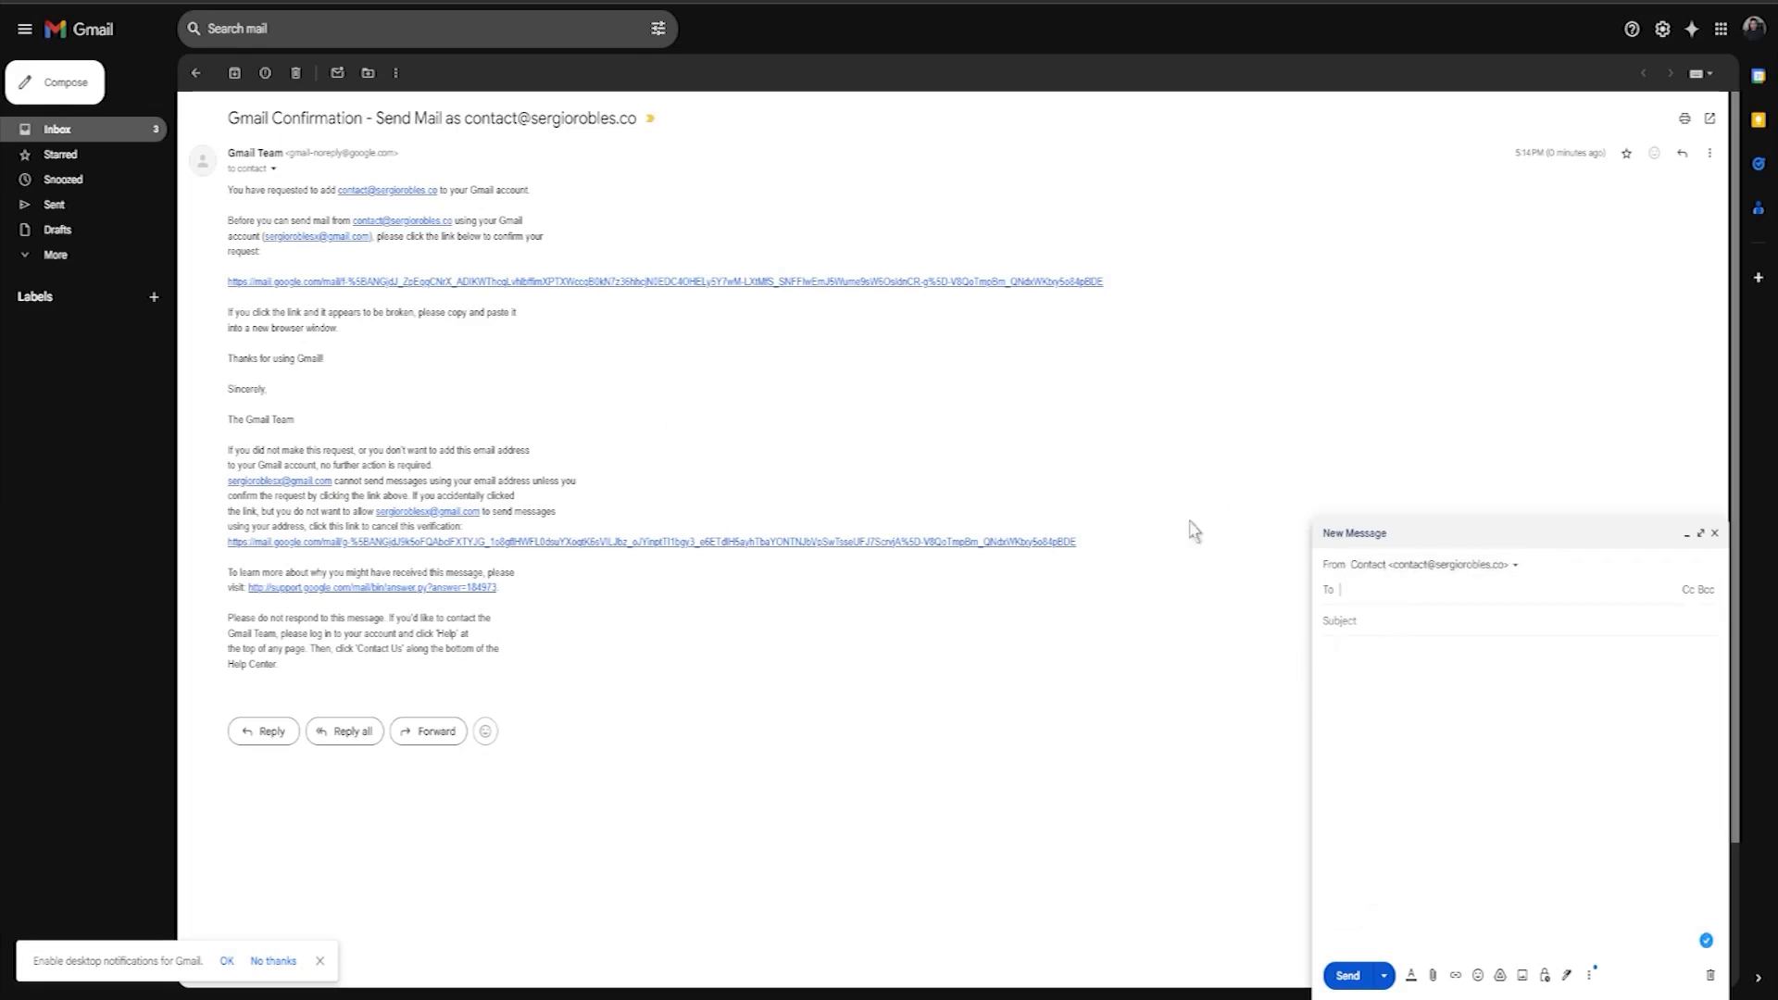
Step: Review both sender addresses in the From list, then minimize the new message draft
{"action": "left_click", "coordinate": [1441, 567]}
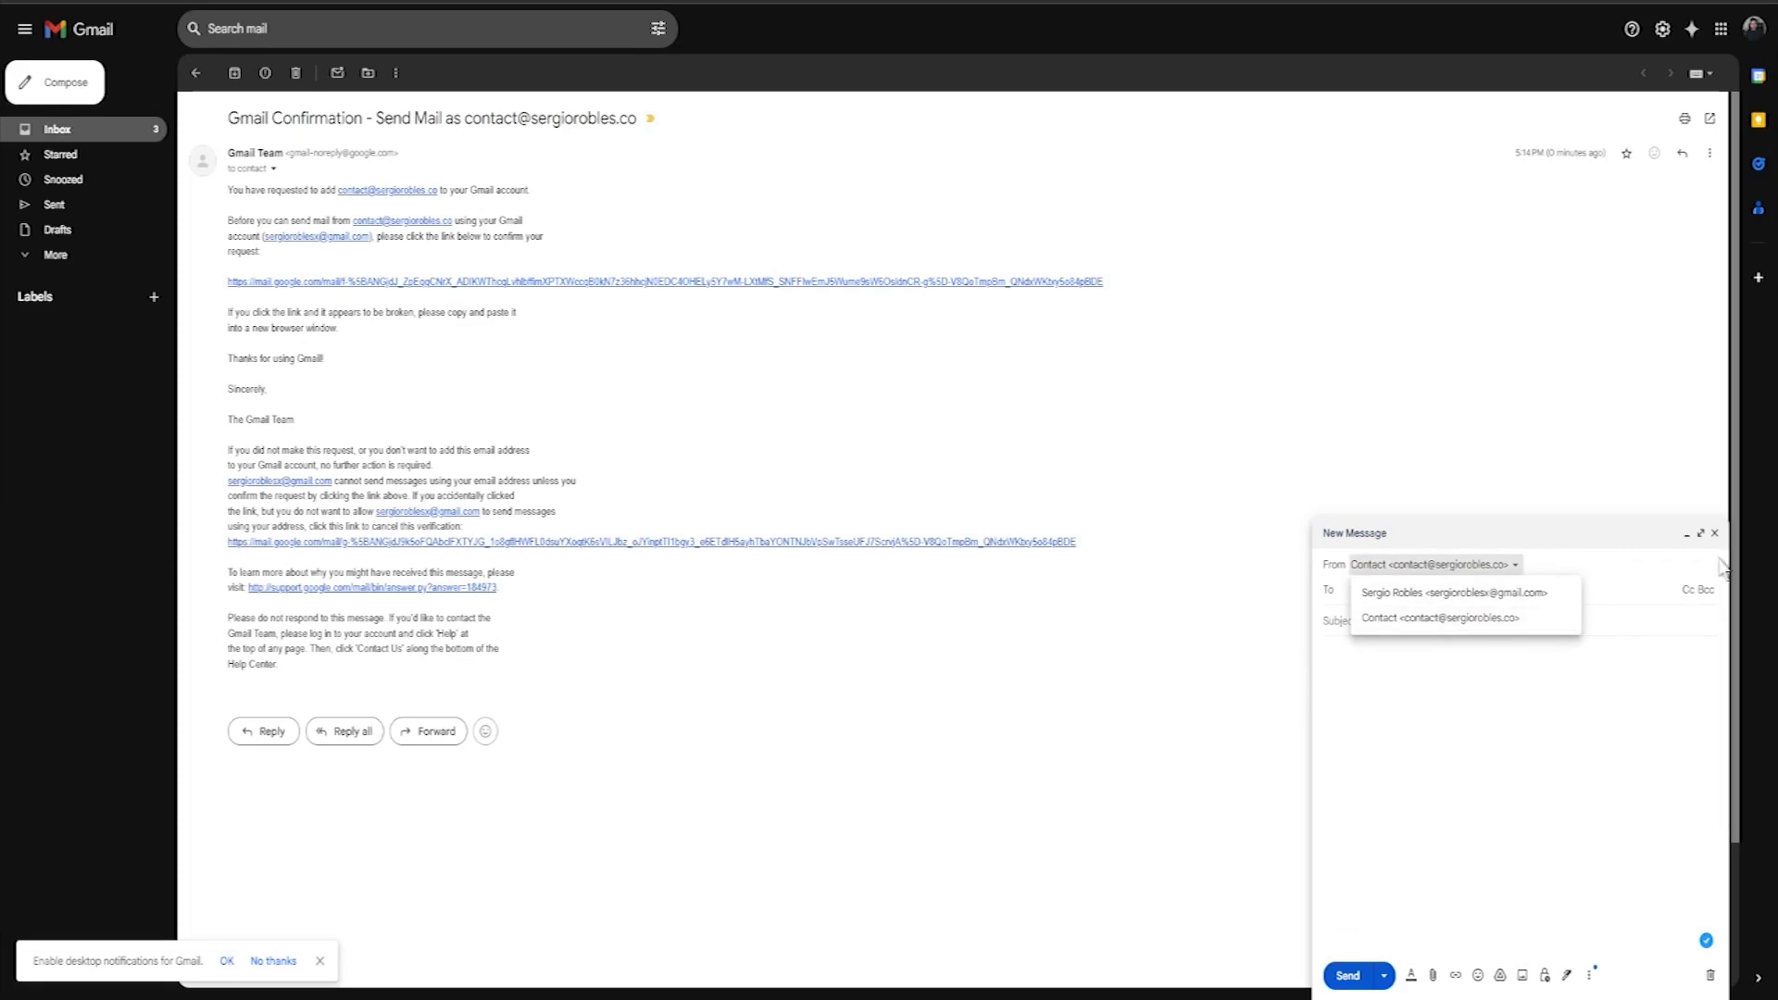
{"action": "left_click", "coordinate": [1686, 535]}
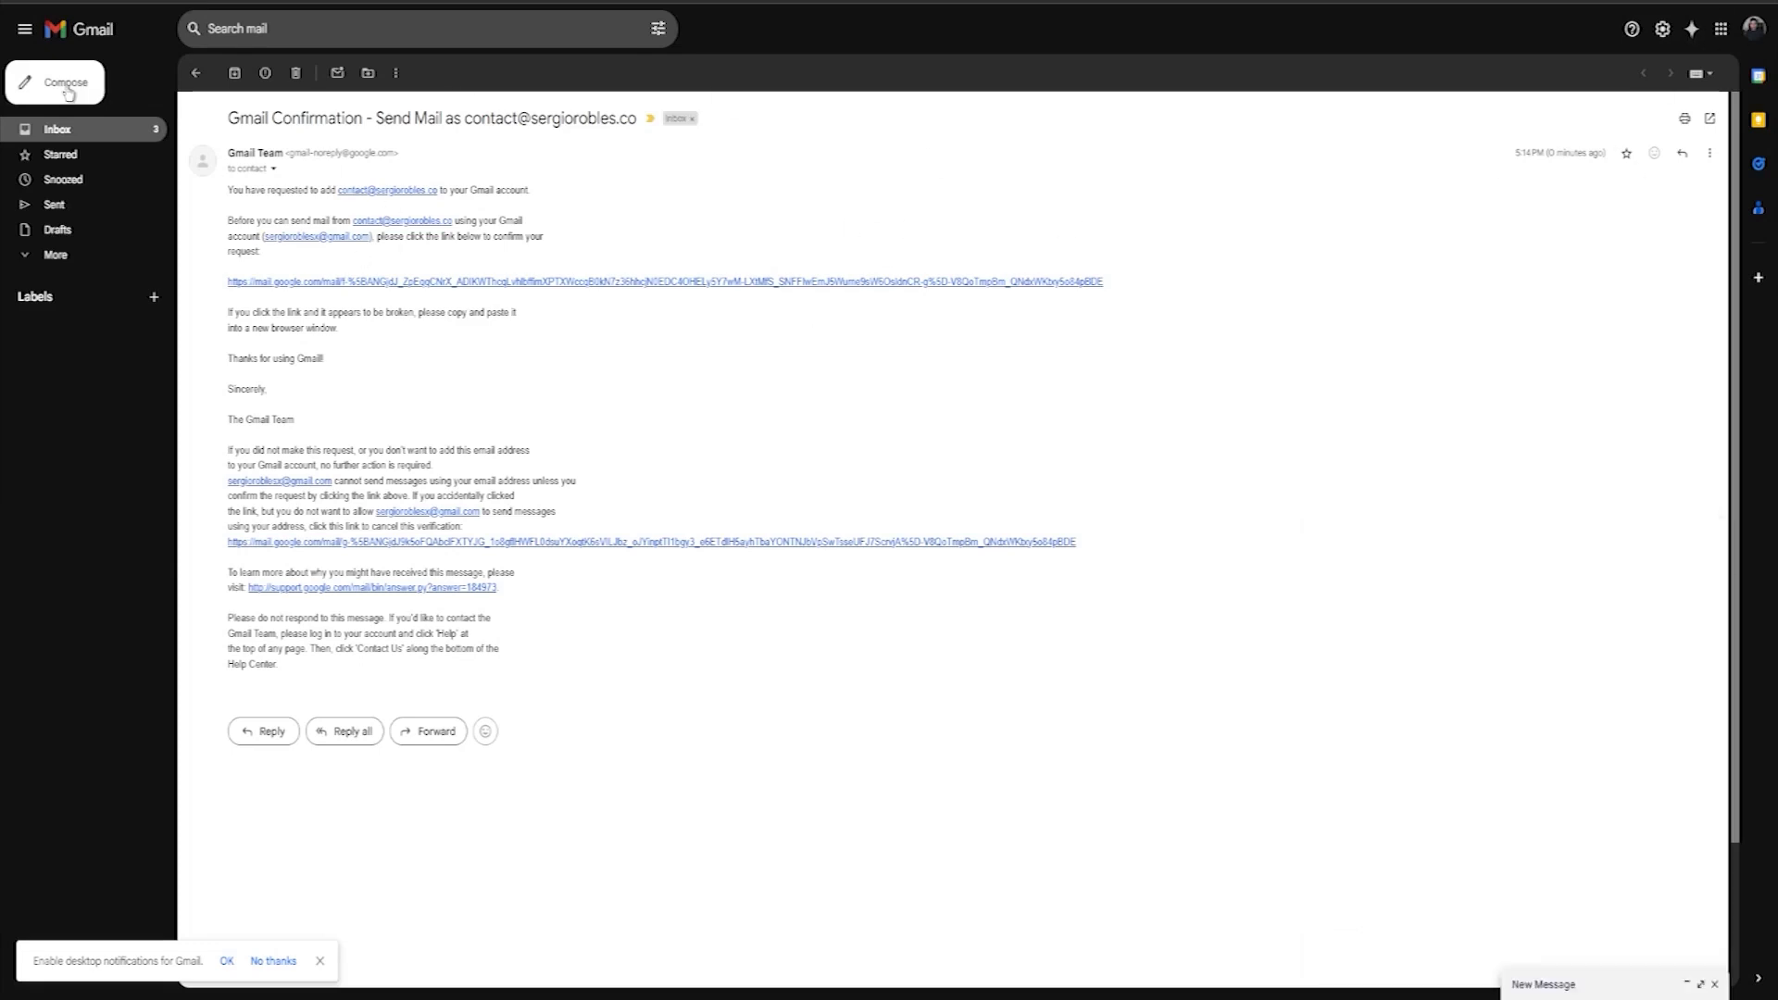